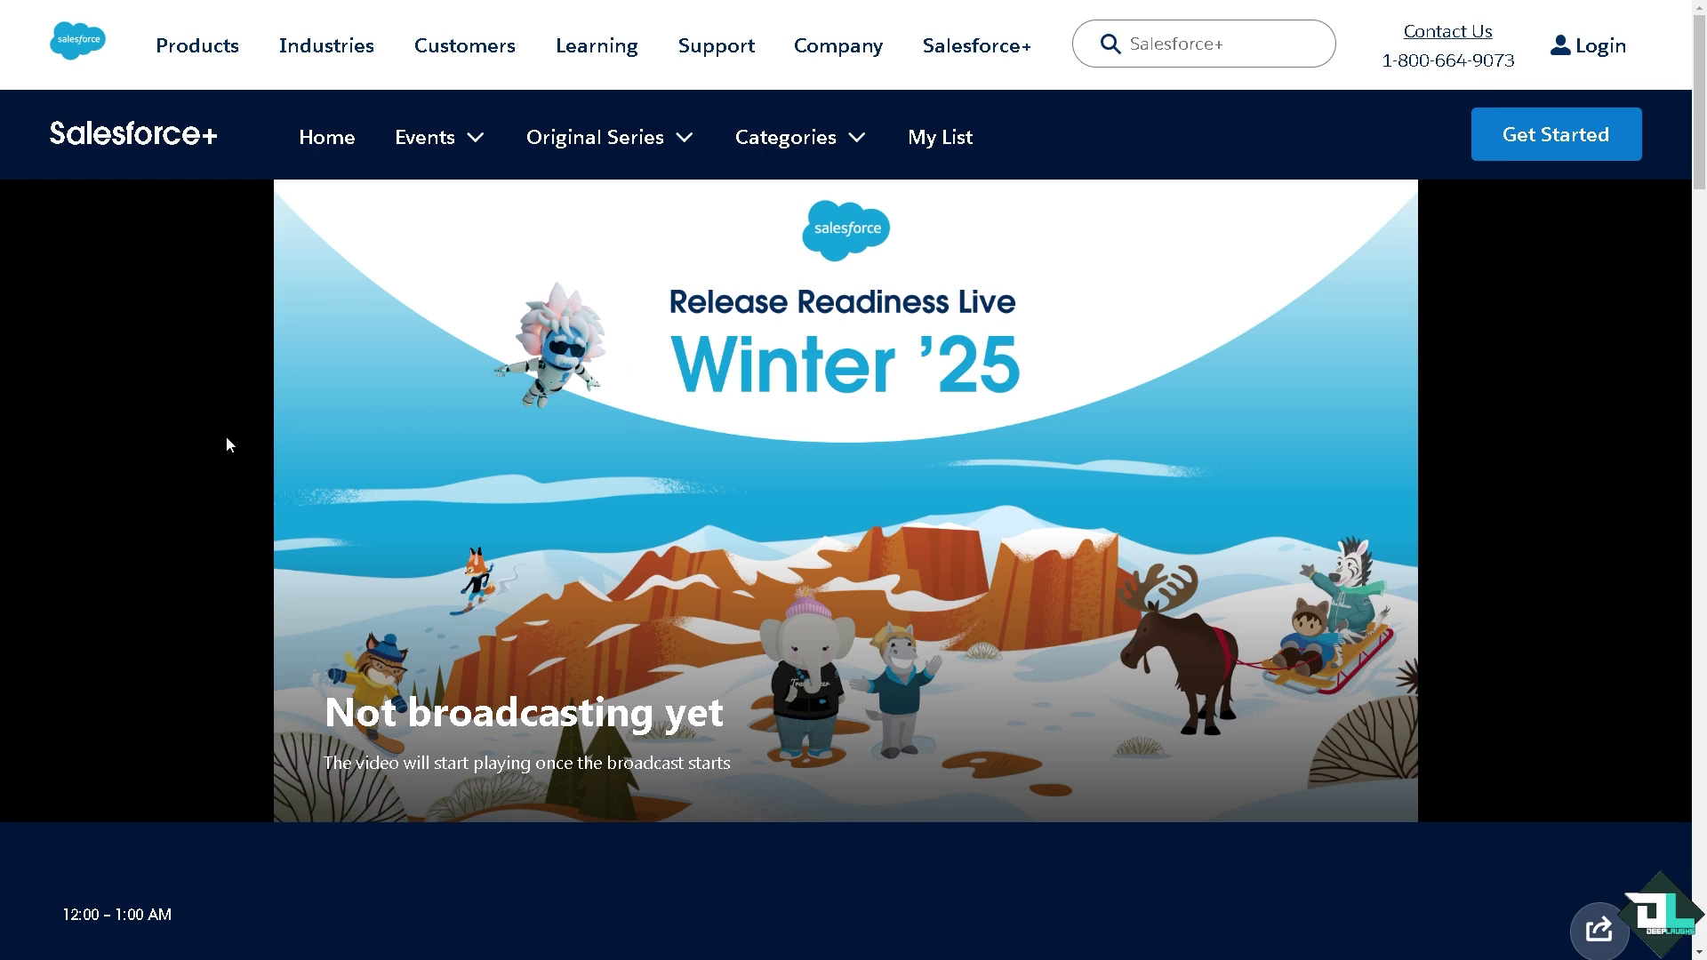
Start Salesforce+ sign-up from the Winter '25 page and reach the Success Manager home page
click(1566, 149)
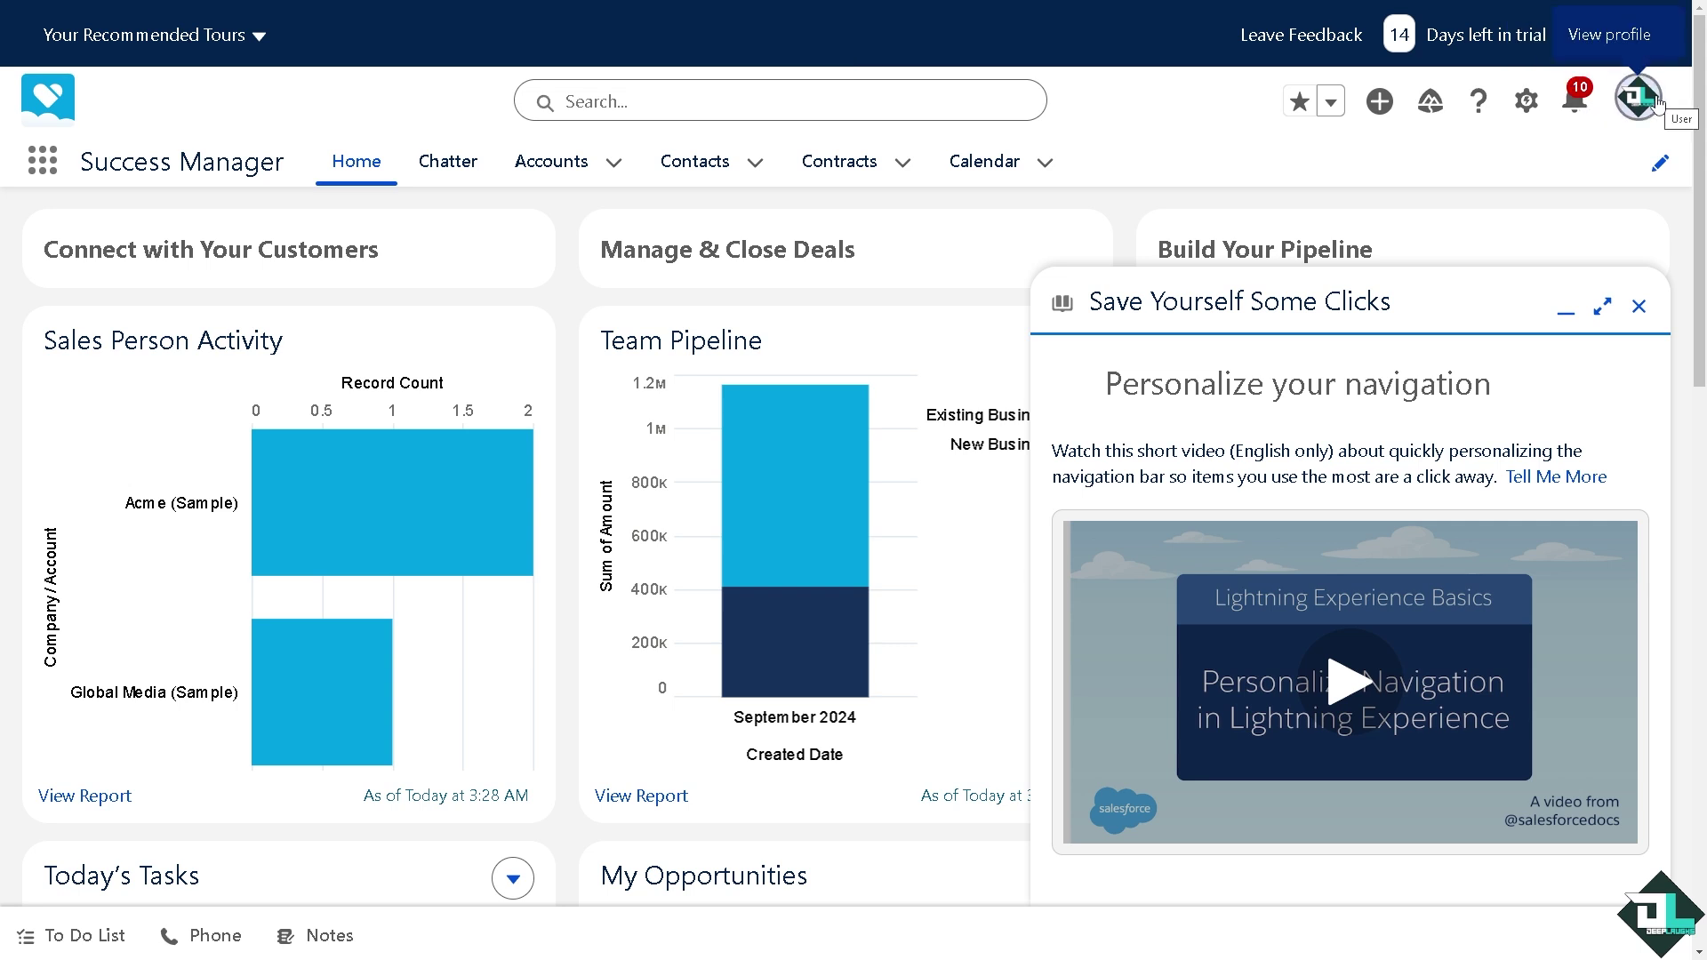
Review the recent notifications from the bell icon, then dismiss the list
click(1573, 105)
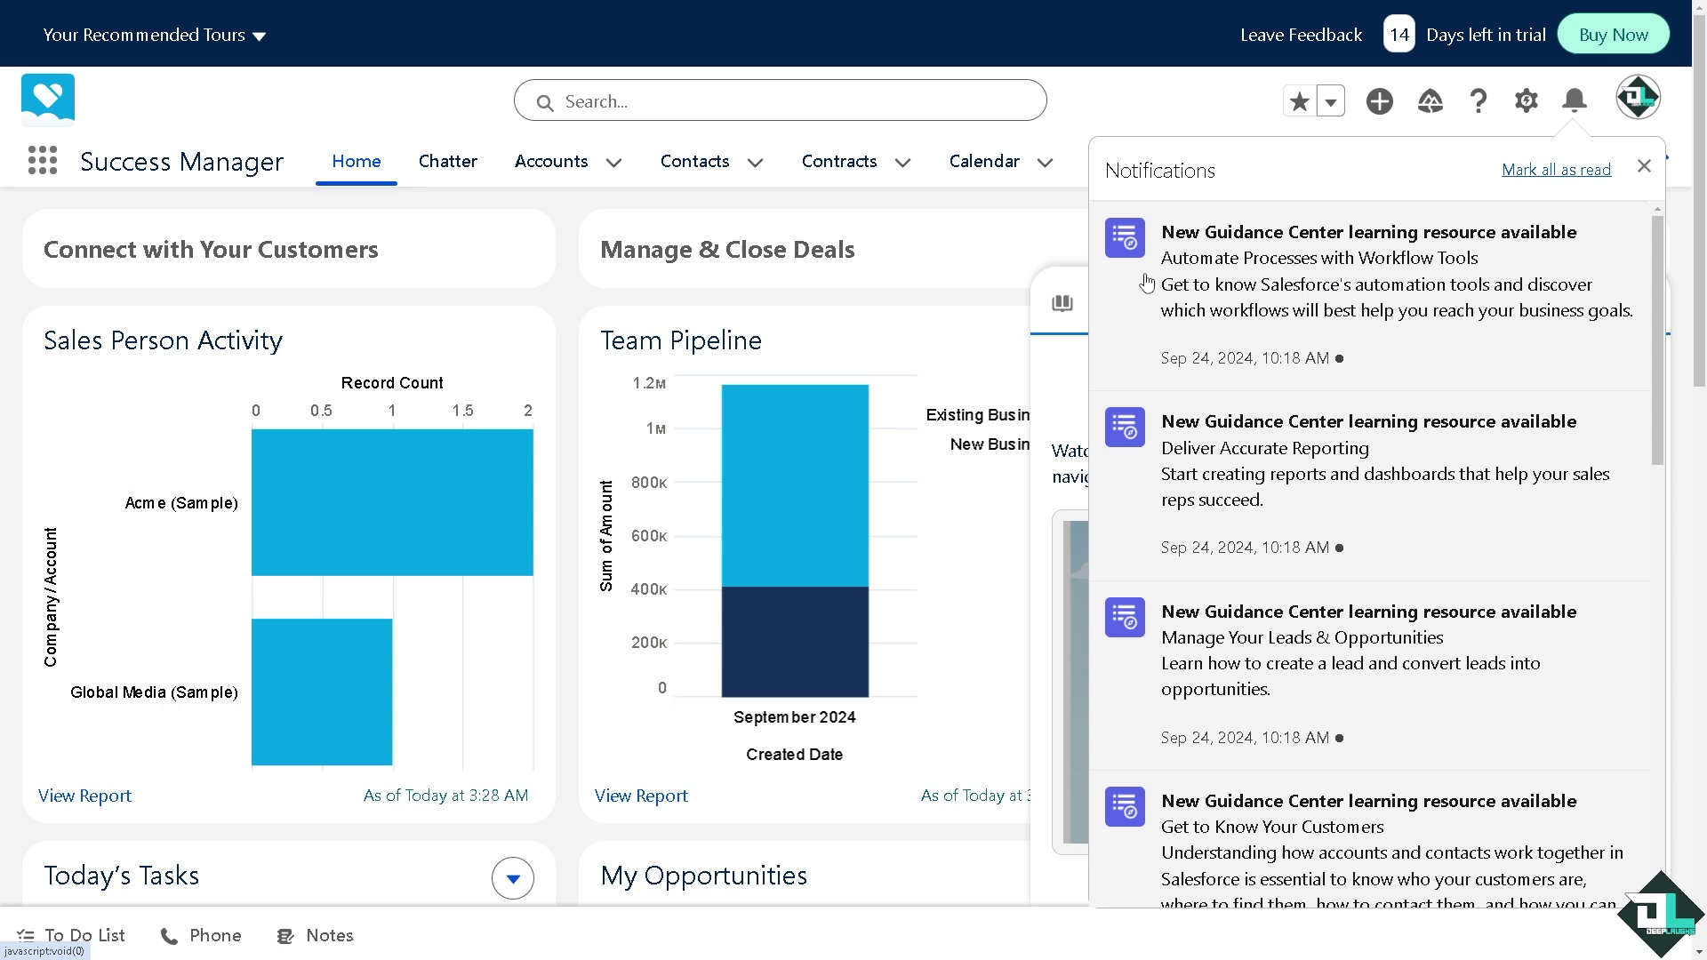
click(916, 252)
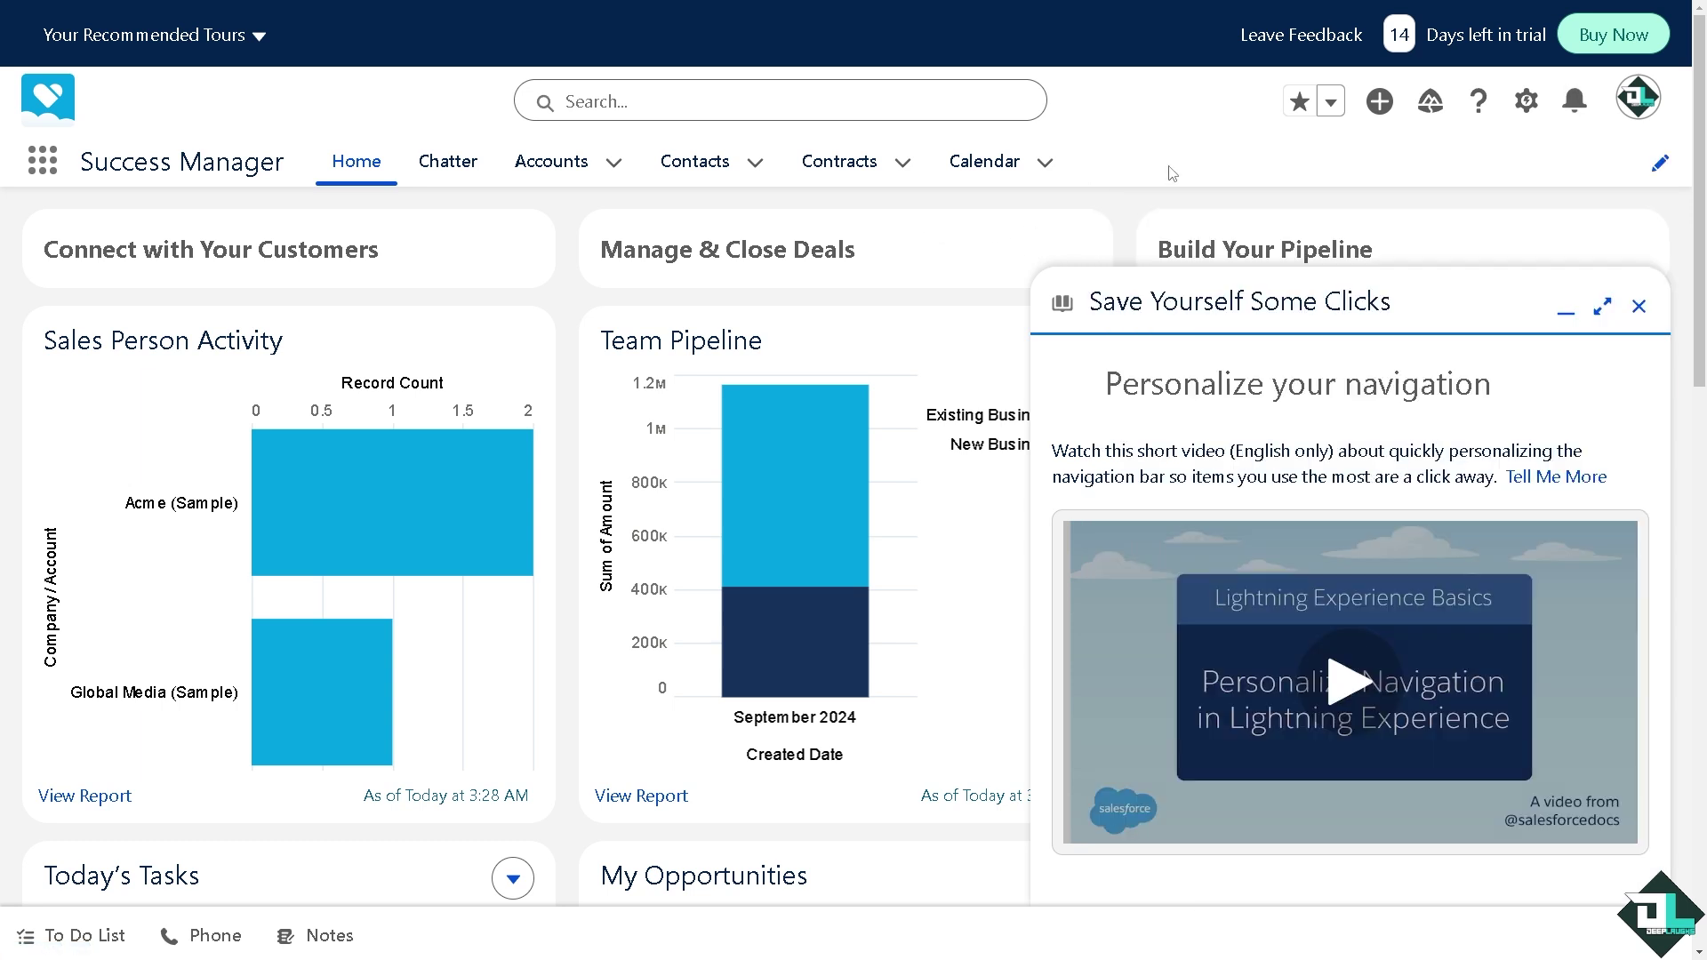
Filter Setup Quick Find for 'Email al' and open Workflow Actions > Email Alerts
click(1533, 103)
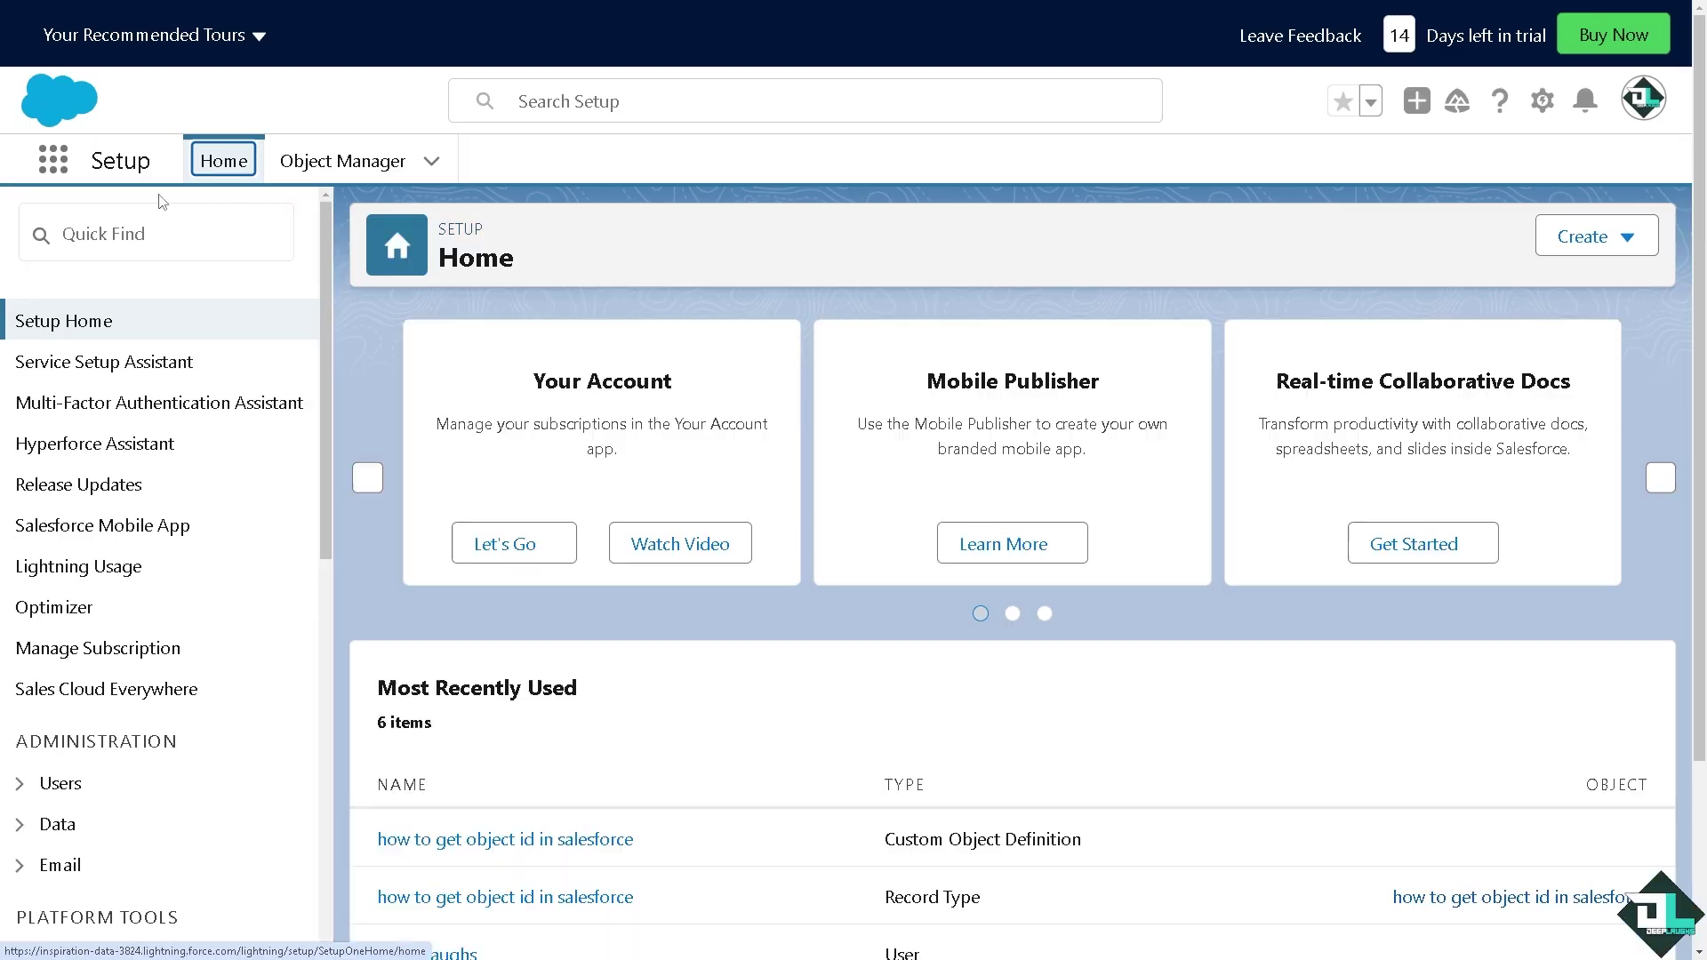
click(82, 228)
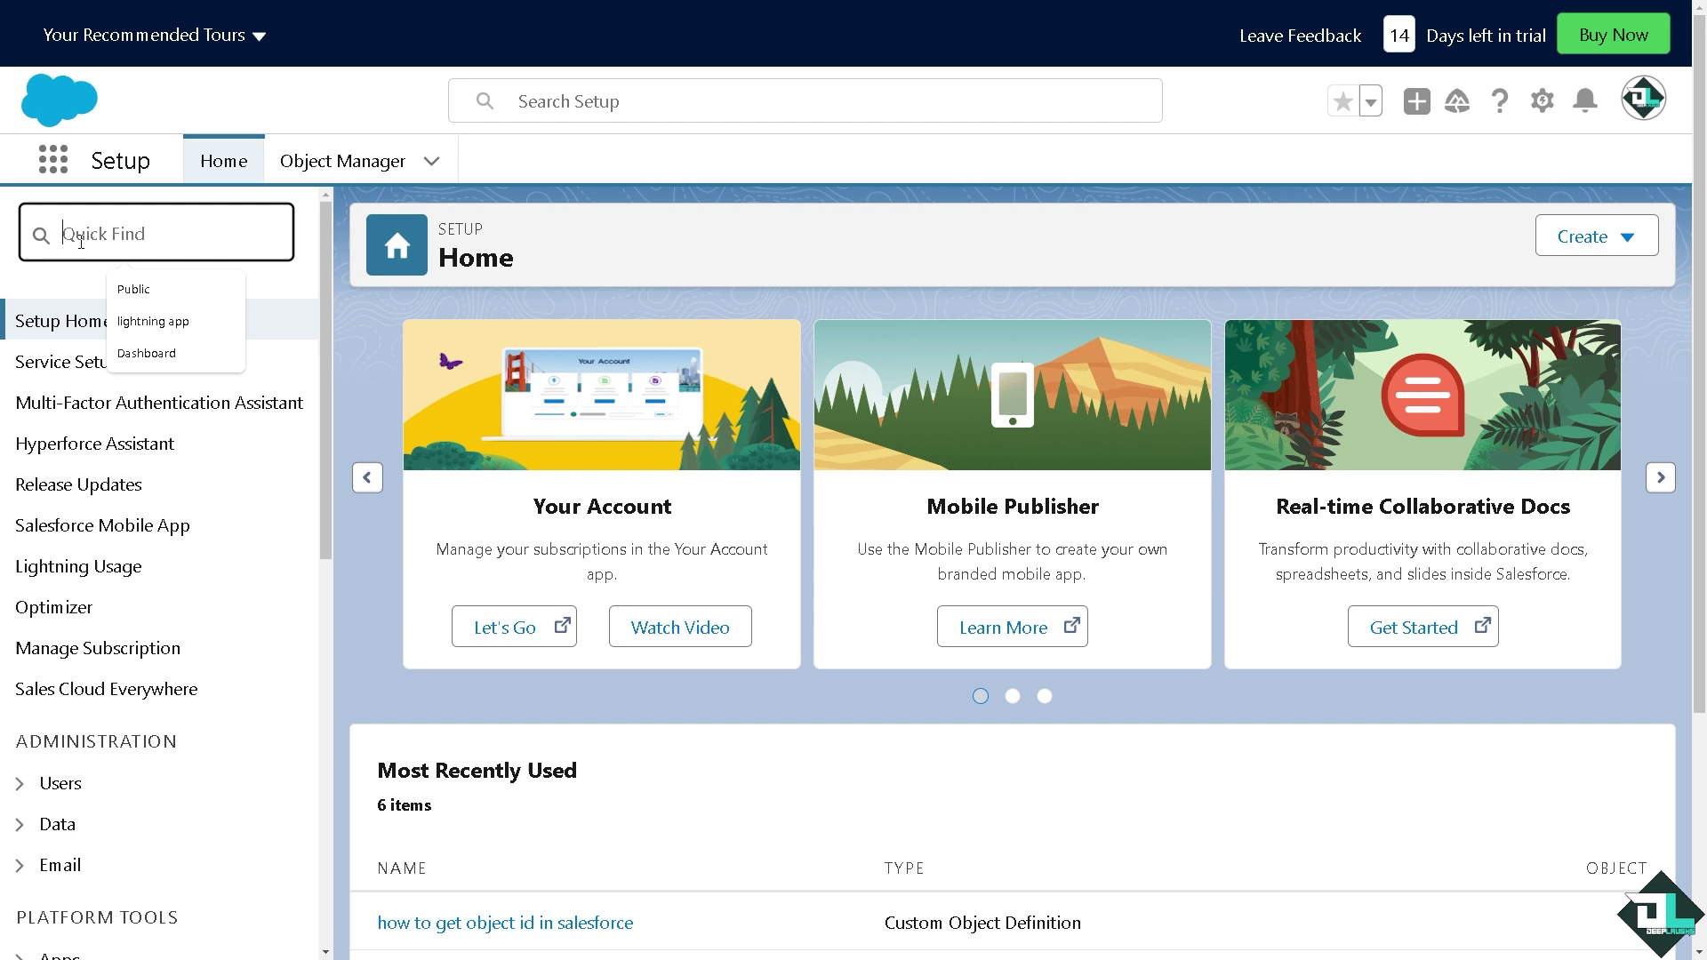
text(Email al)
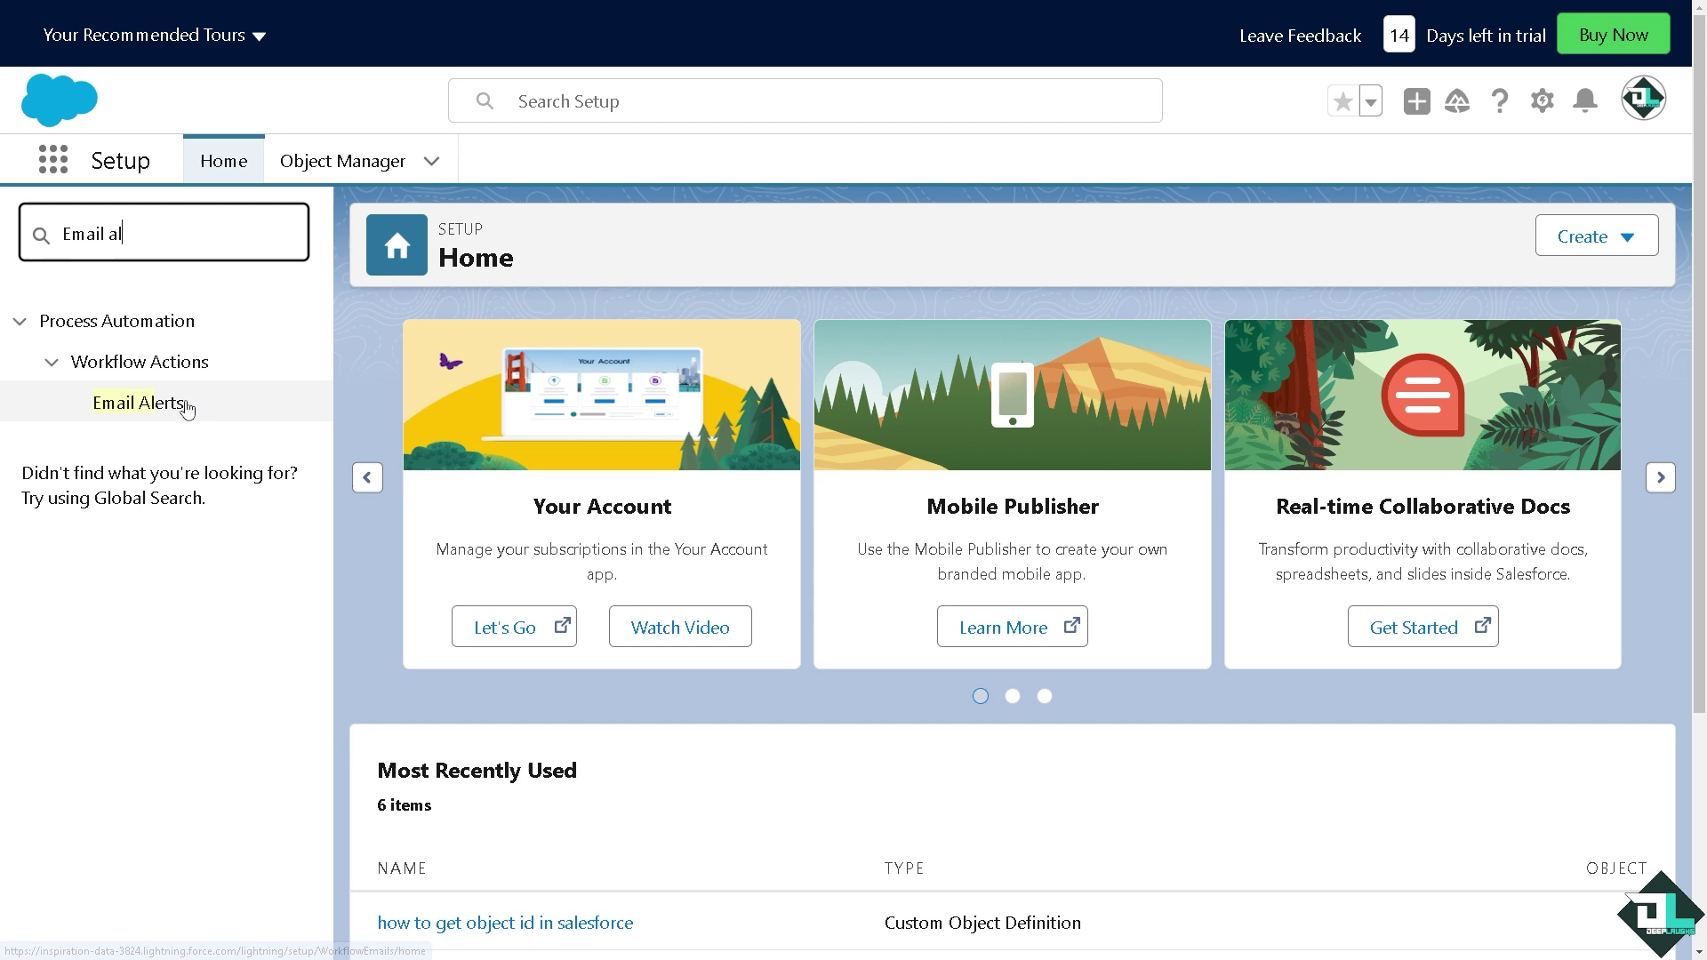
click(186, 406)
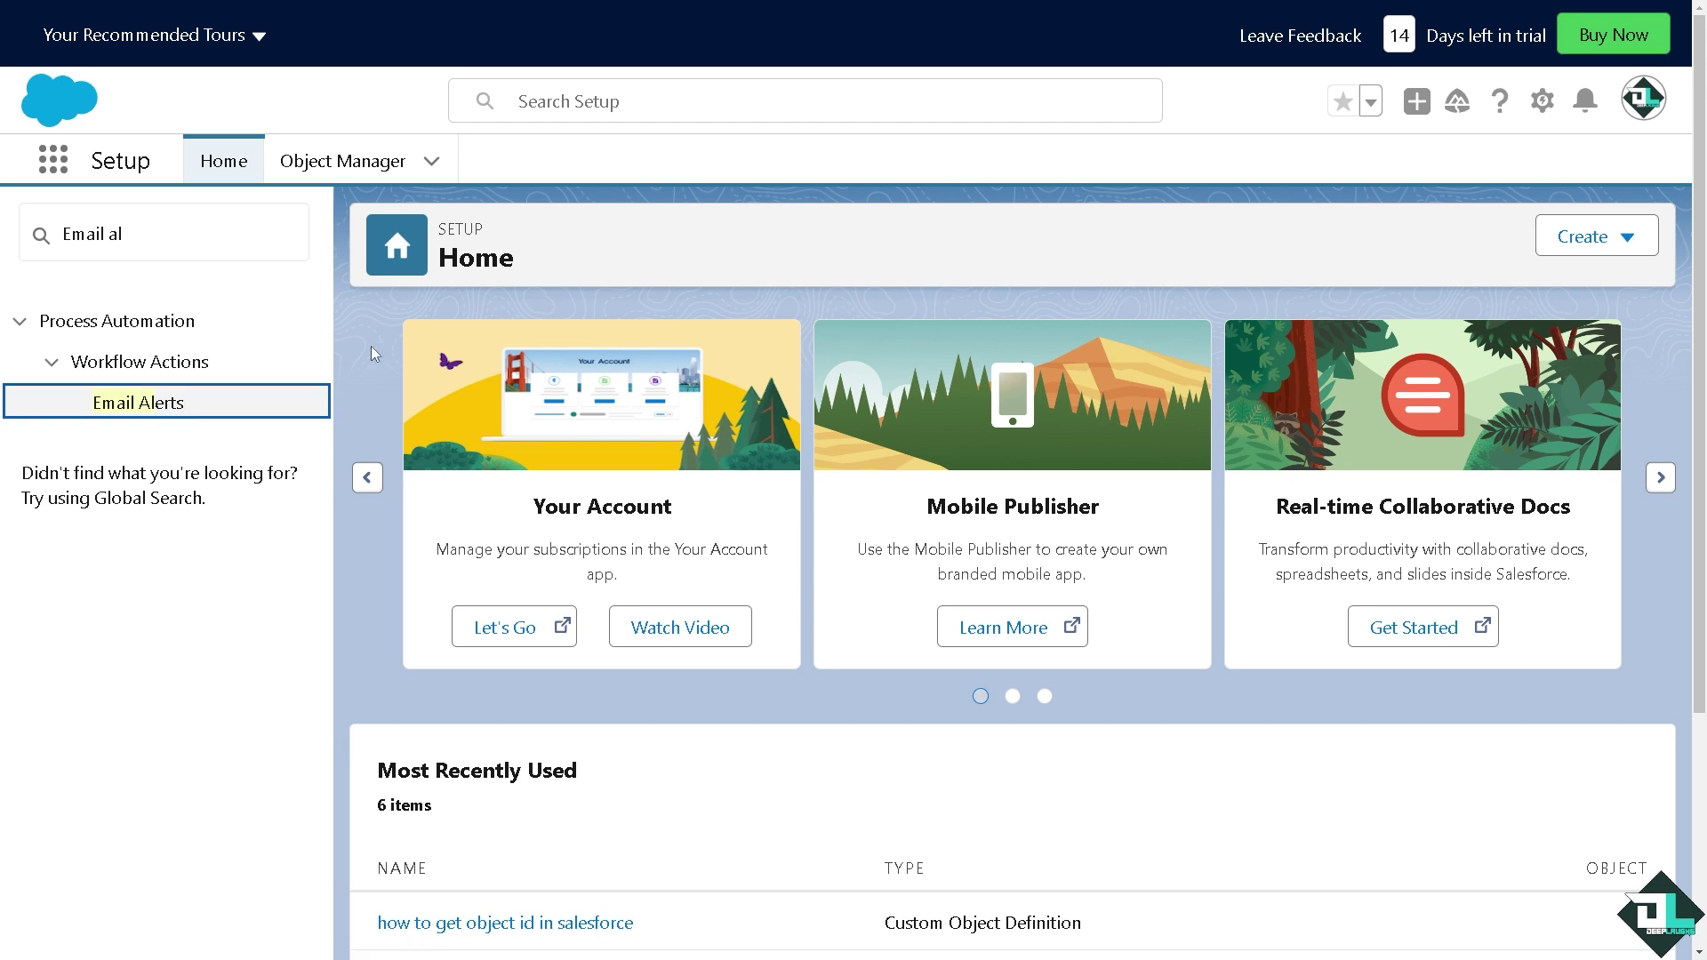
click(194, 371)
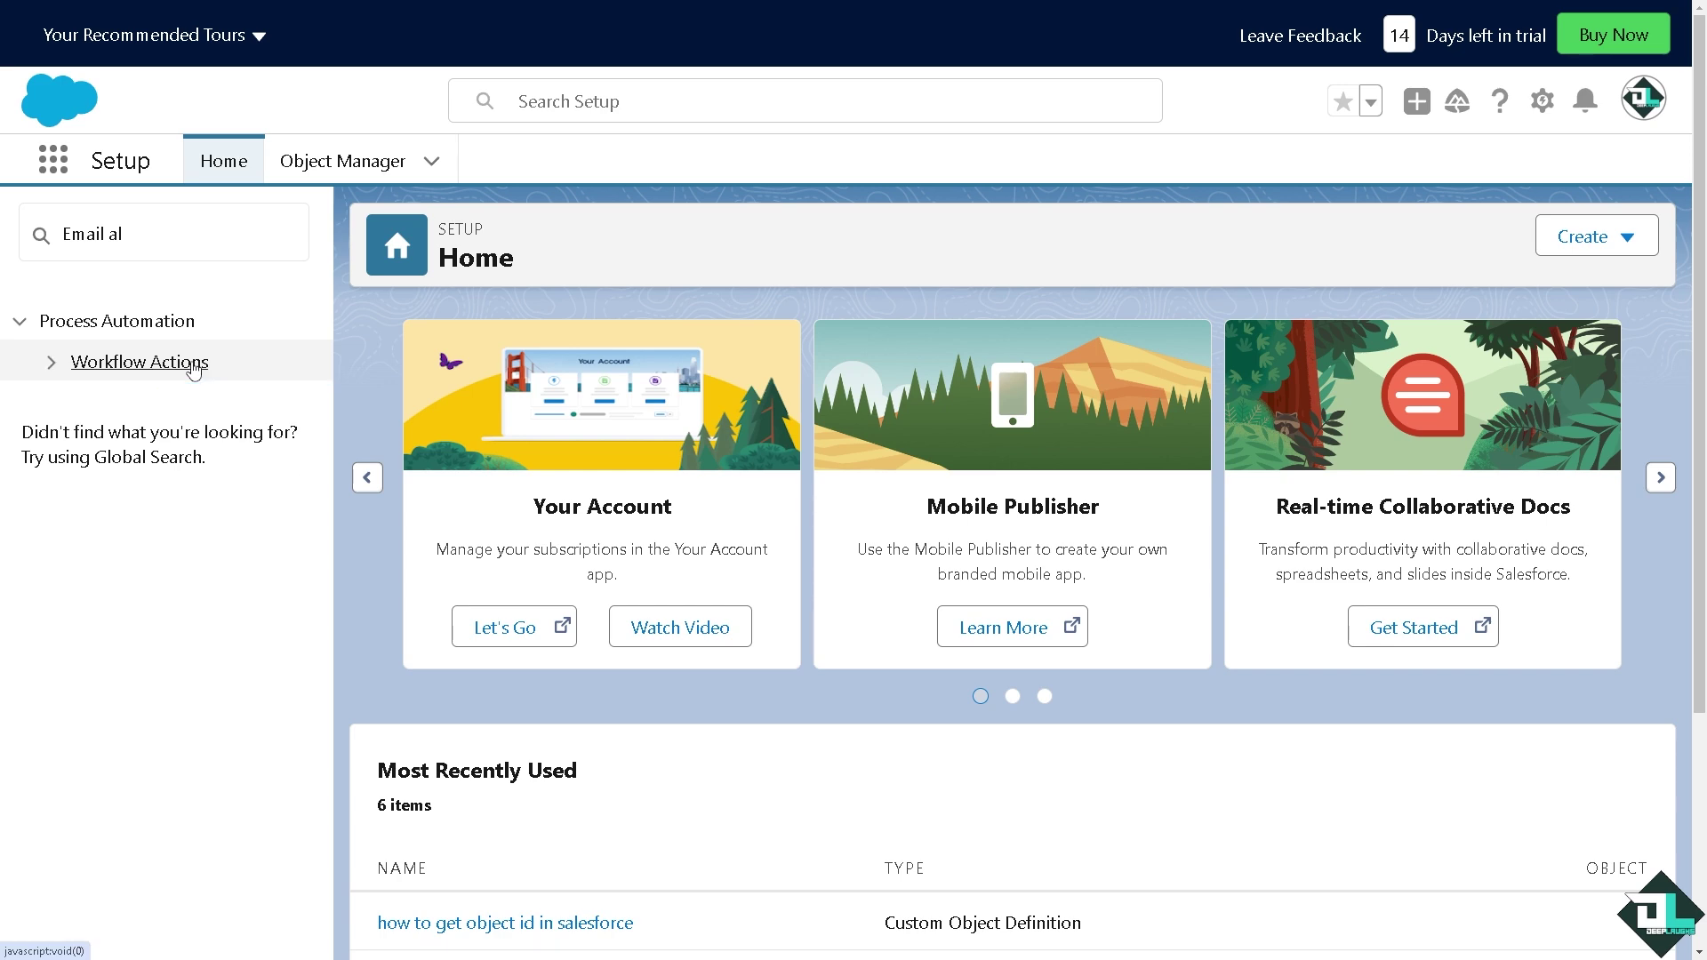
click(164, 368)
click(151, 409)
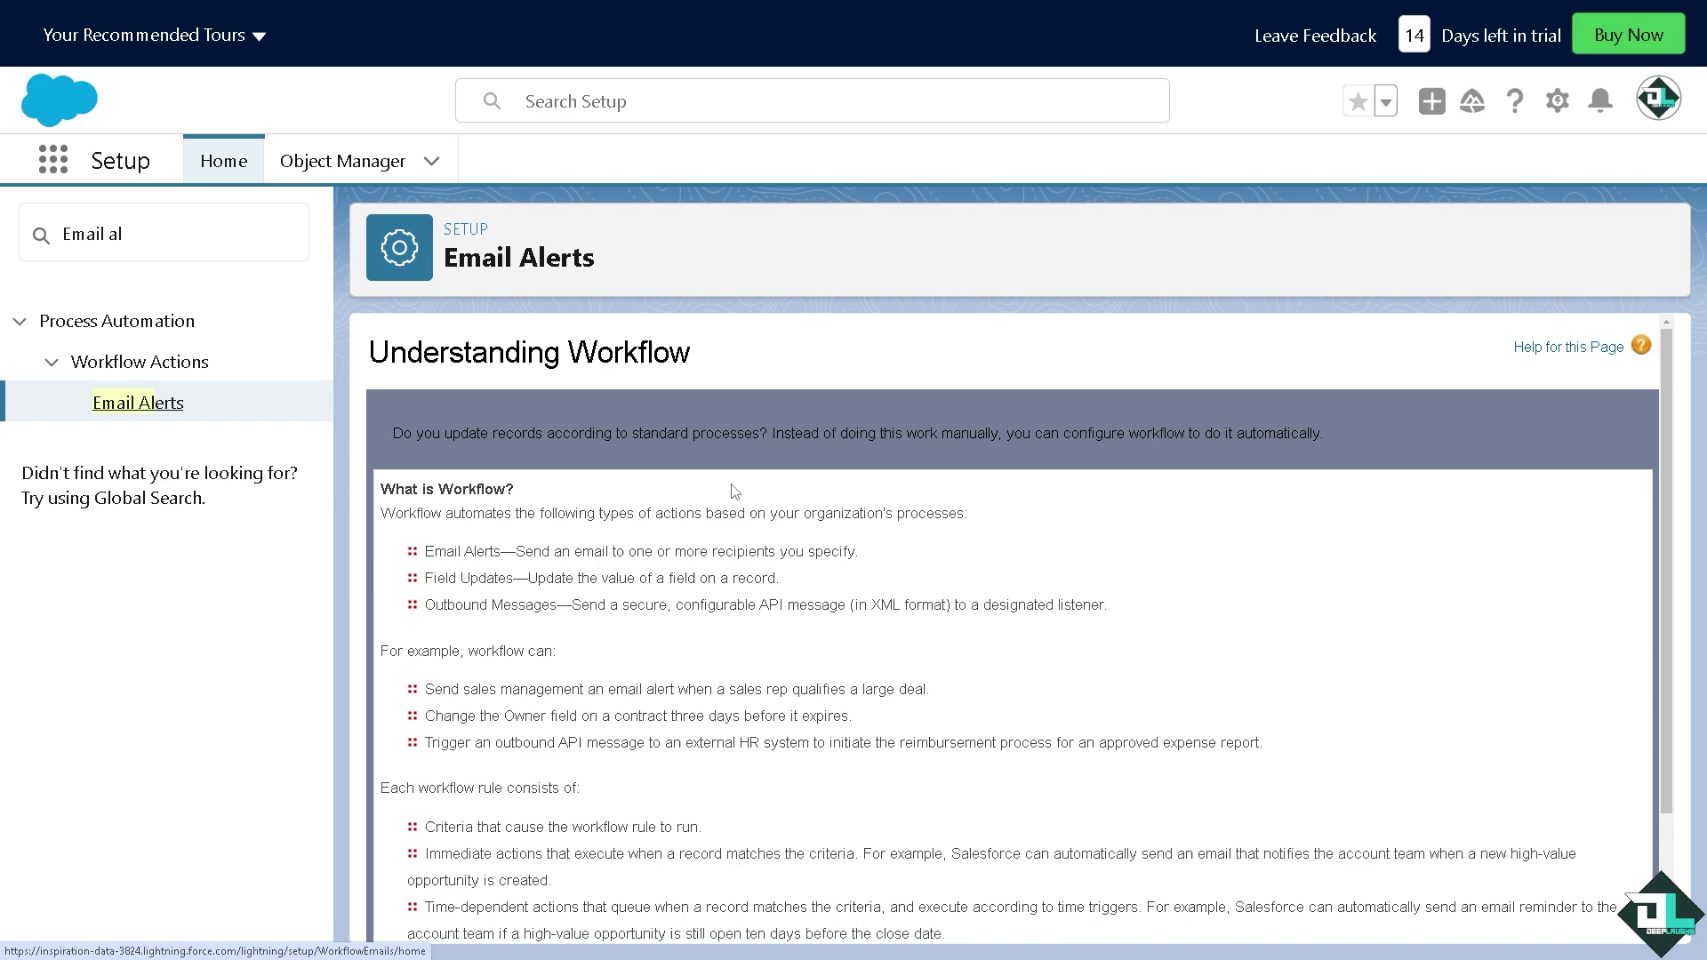
Read the Understanding Workflow explanations of email alerts, field updates and outbound messages
scroll(735, 492, down, 2)
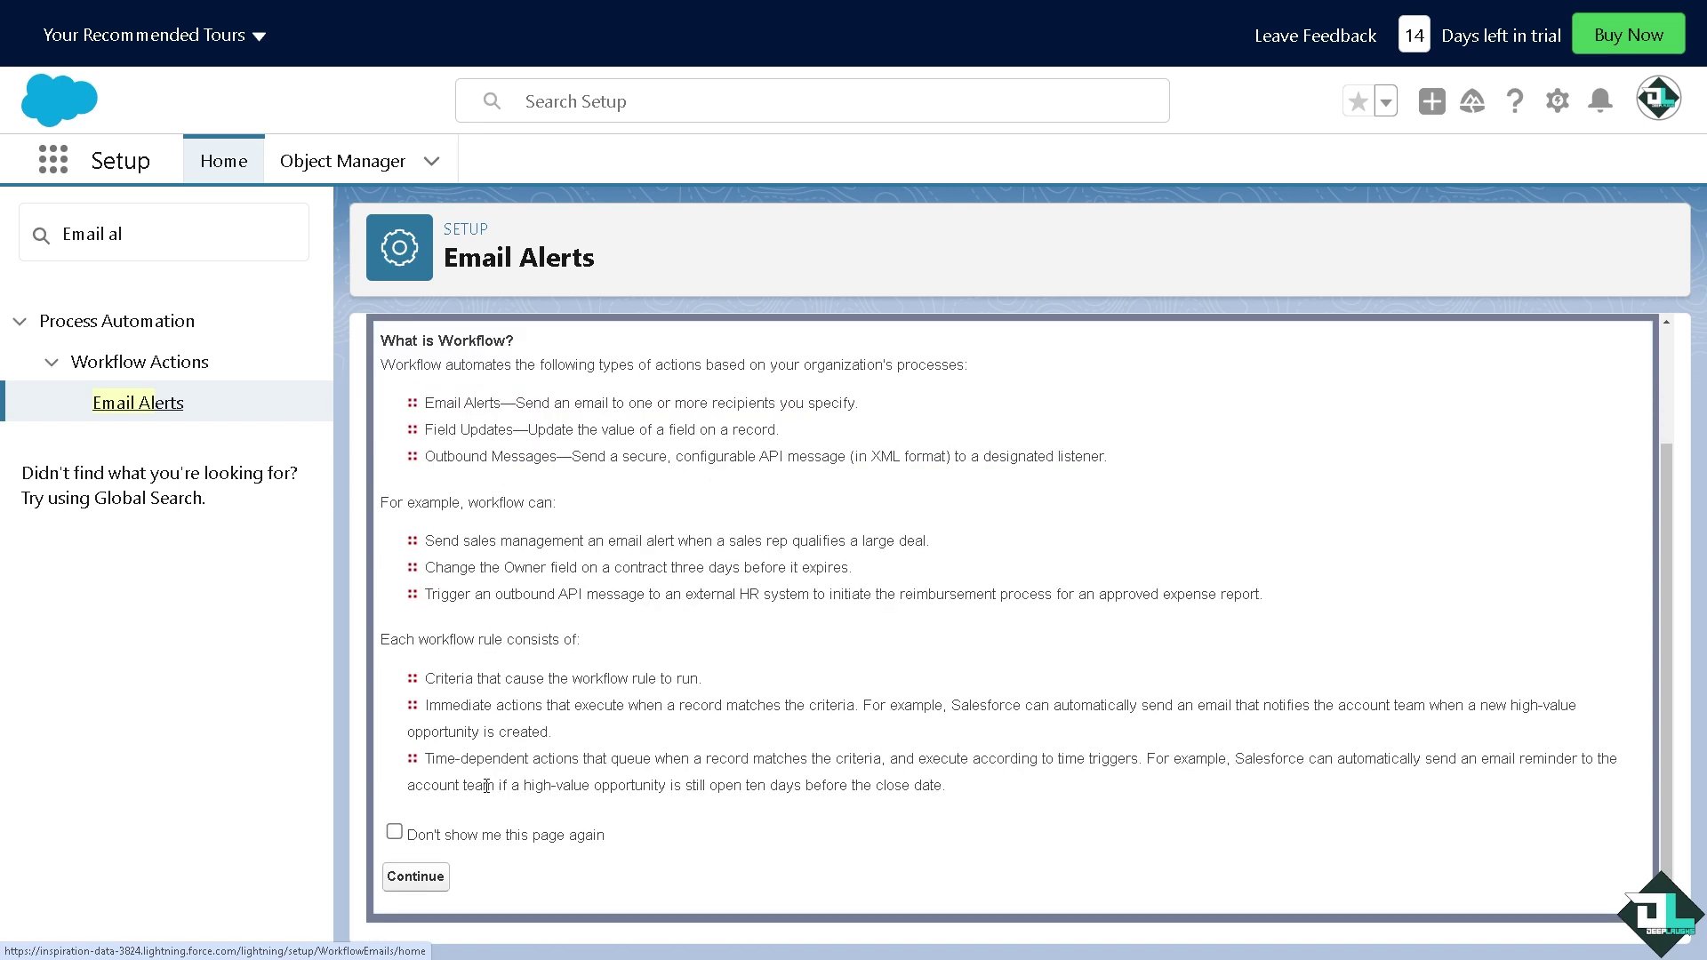
scroll(588, 528, up, 1)
scroll(587, 528, up, 1)
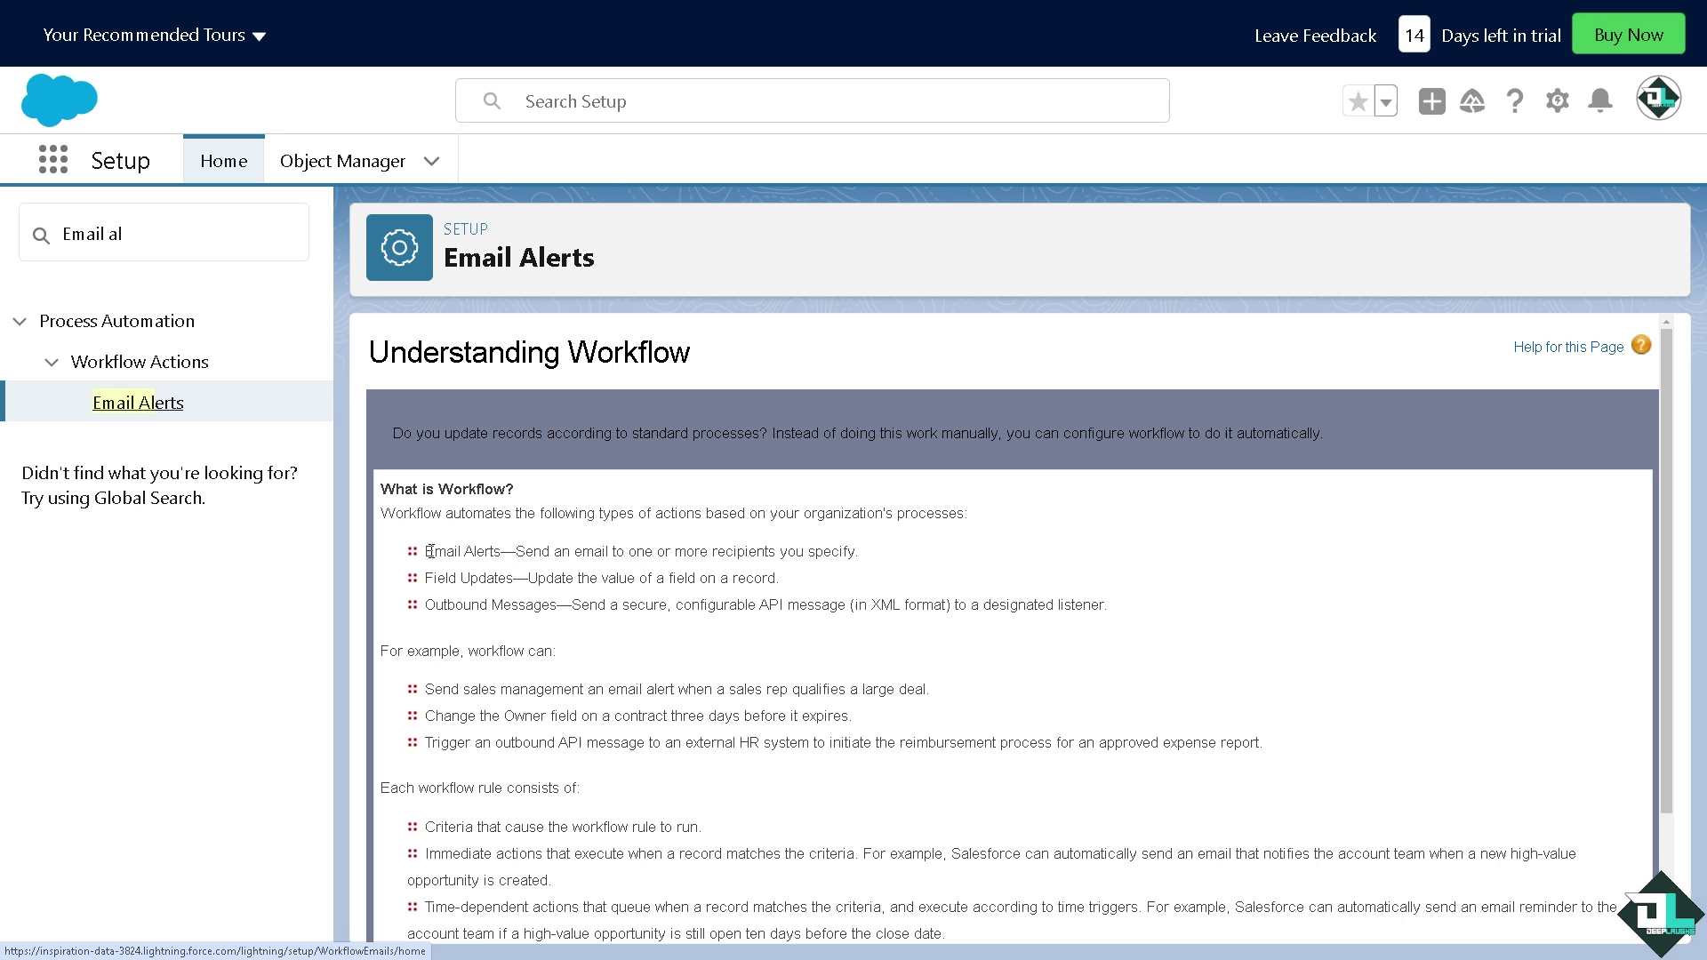
drag(430, 550, 859, 567)
drag(426, 578, 708, 580)
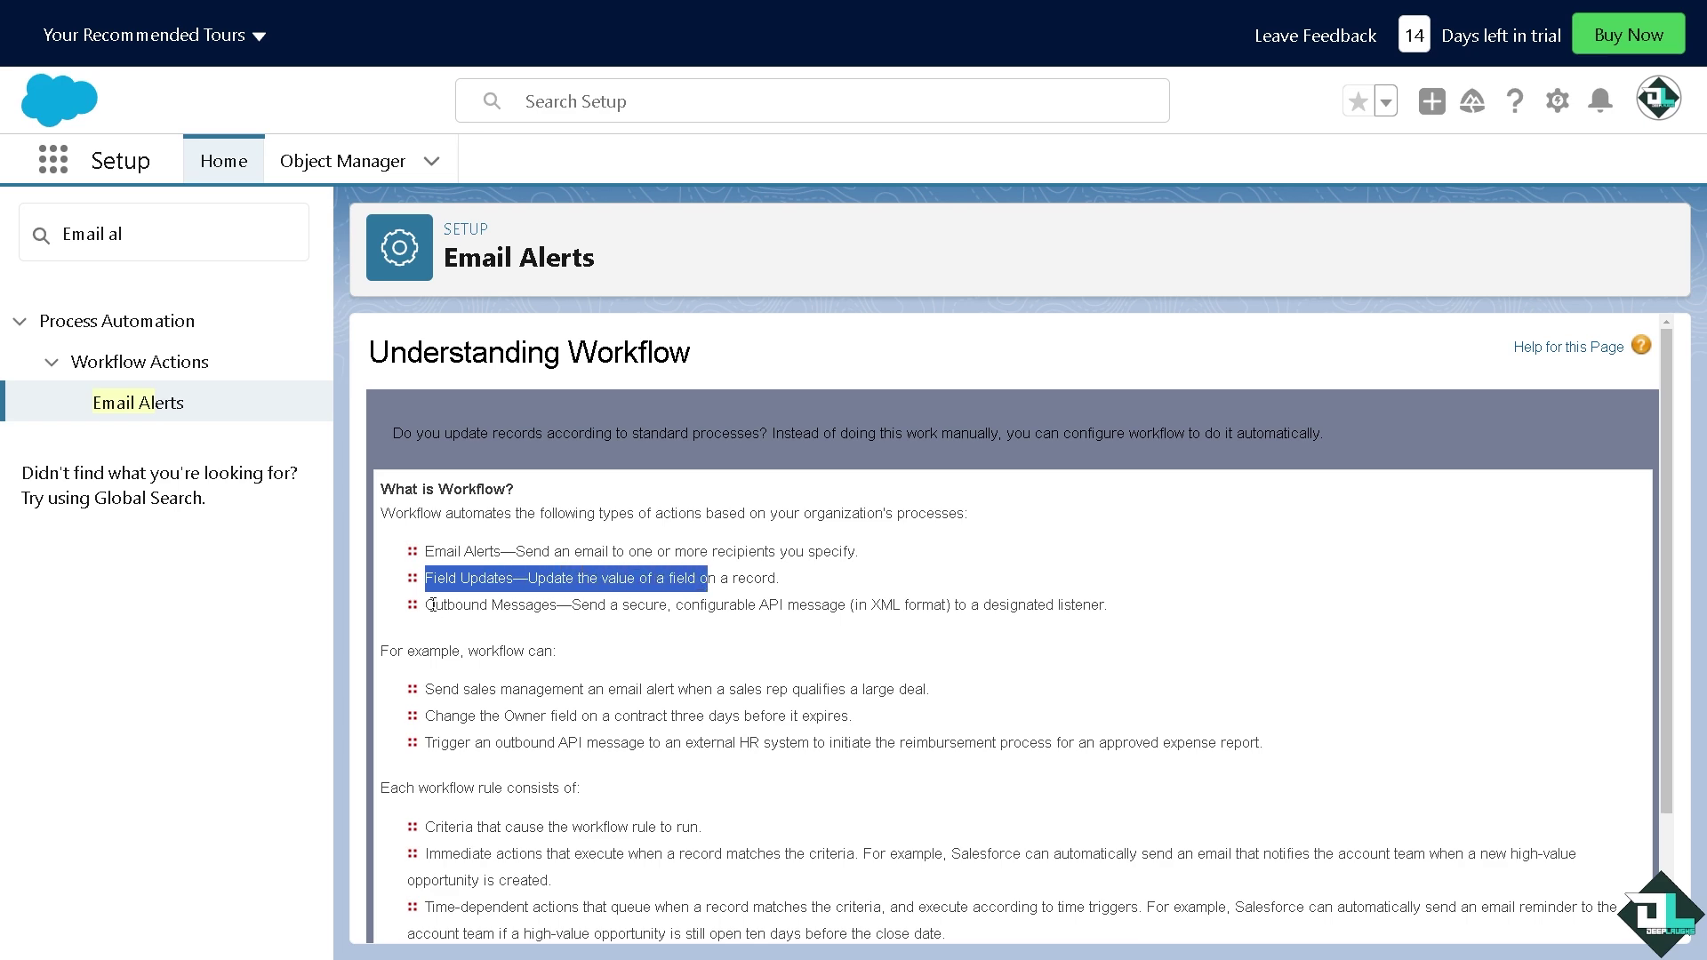
drag(427, 604, 739, 605)
drag(403, 651, 530, 657)
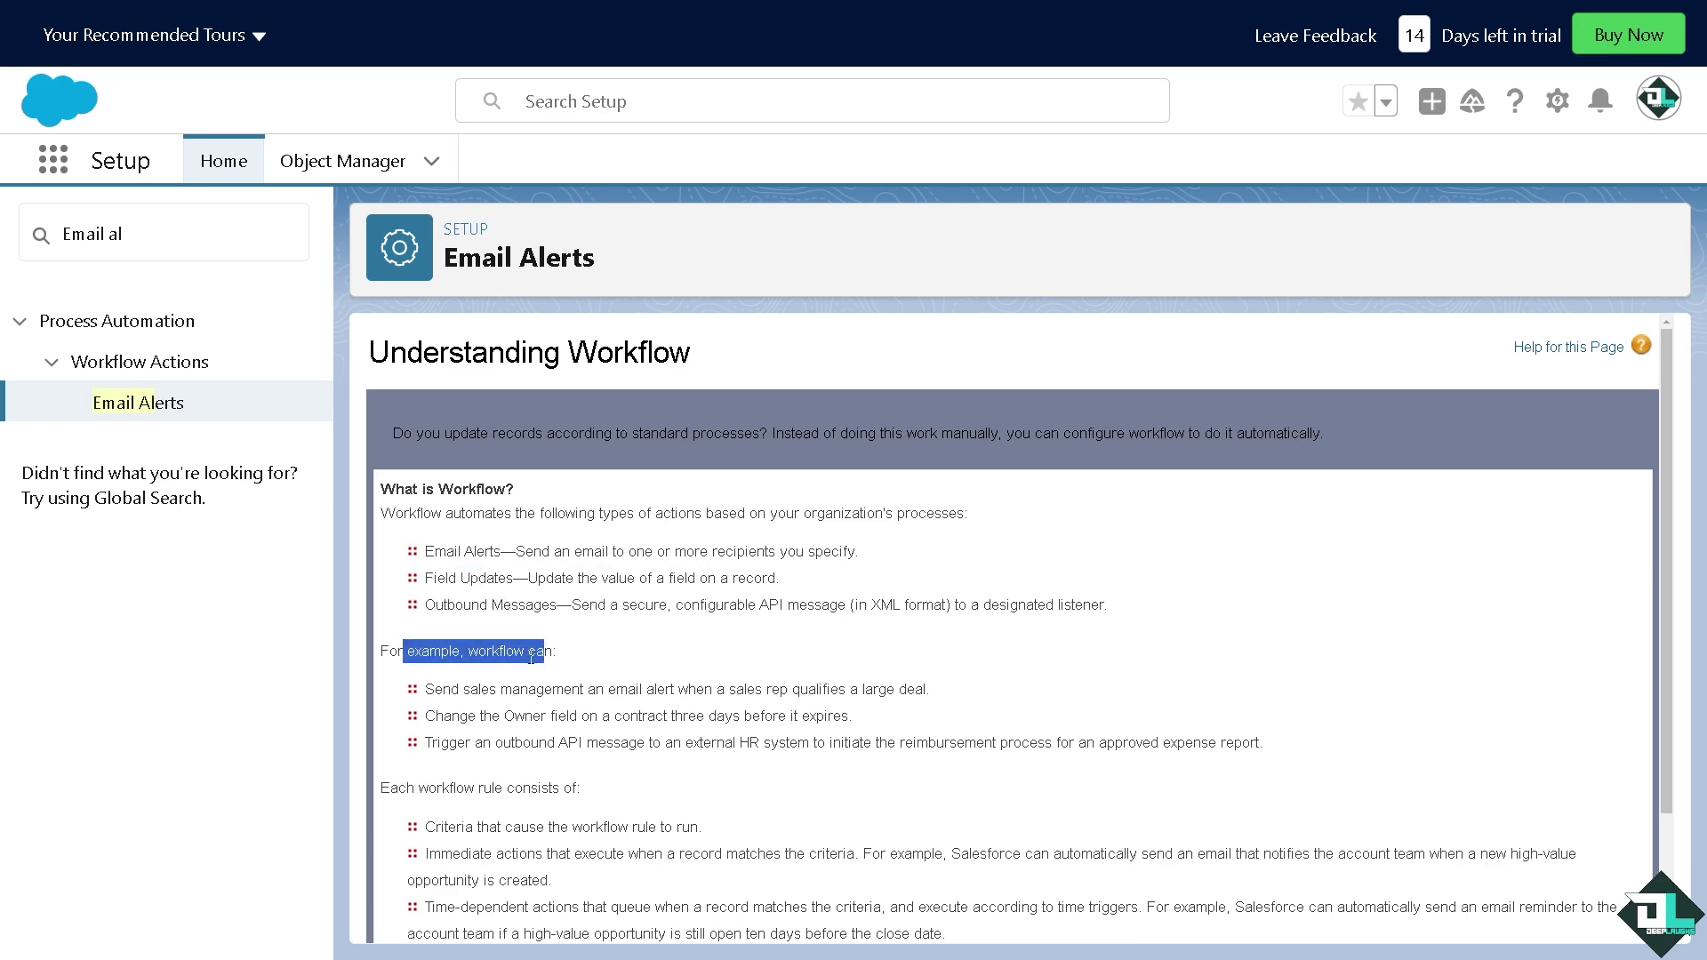
Tick 'Don't show me this page again' and continue to the All Email Alerts list
scroll(531, 657, down, 2)
click(394, 831)
click(415, 878)
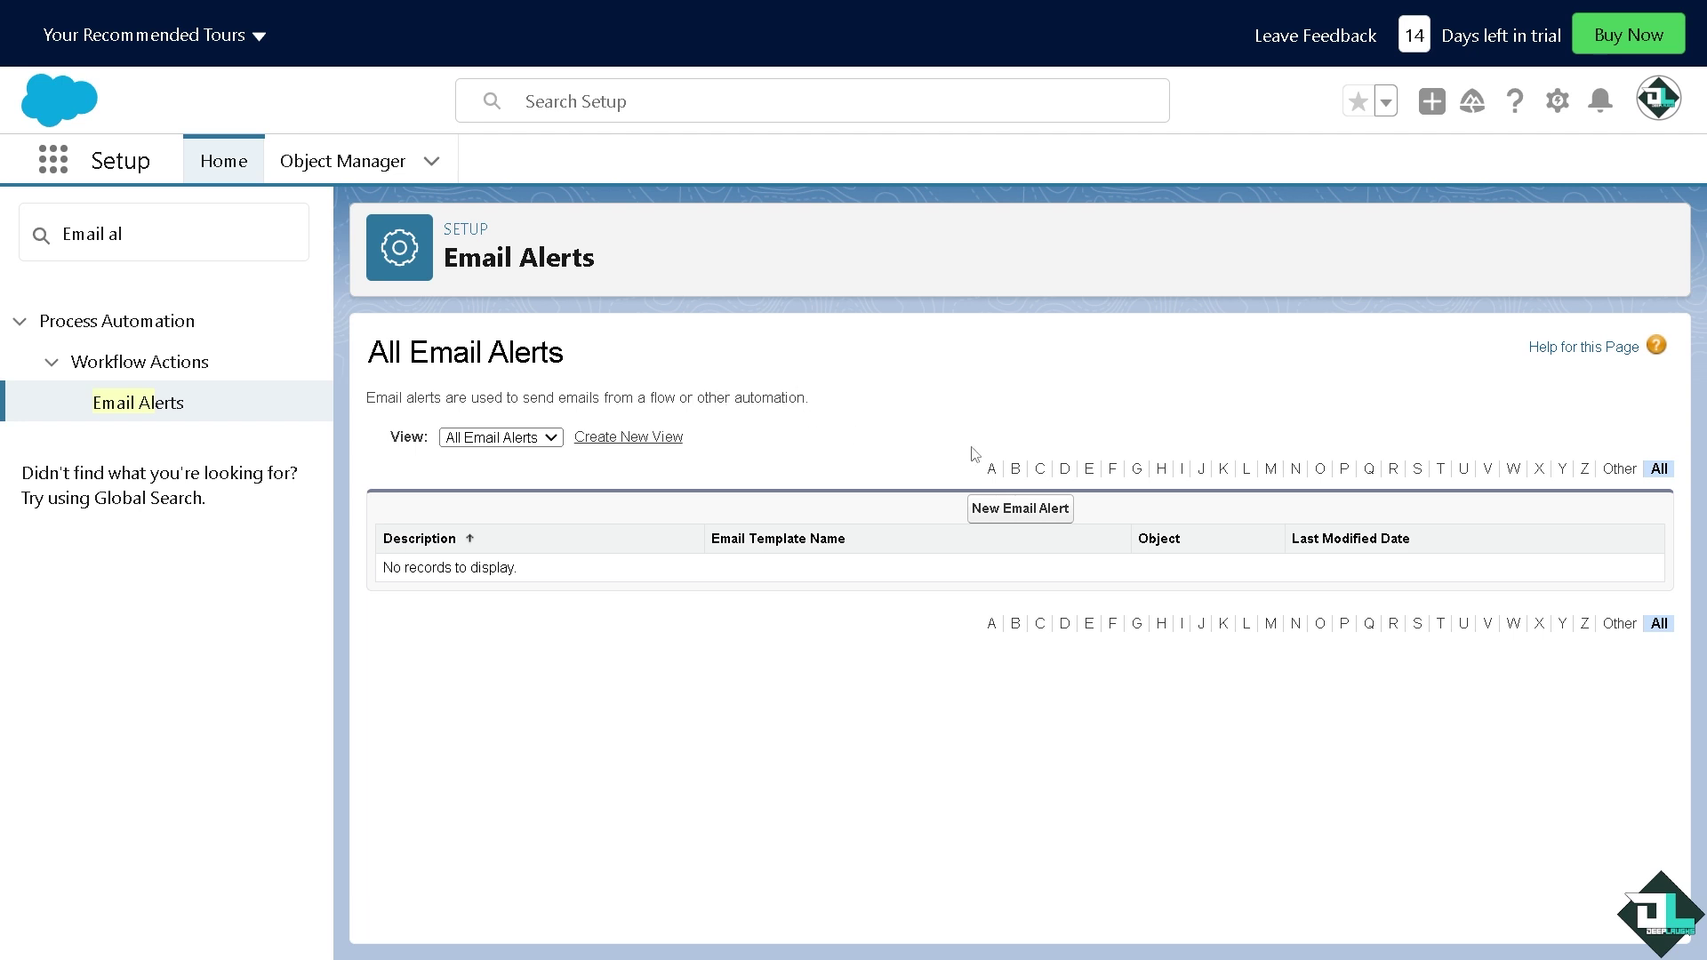
Start a new email alert with description 'how to set up notifications on salesforce'
click(1039, 521)
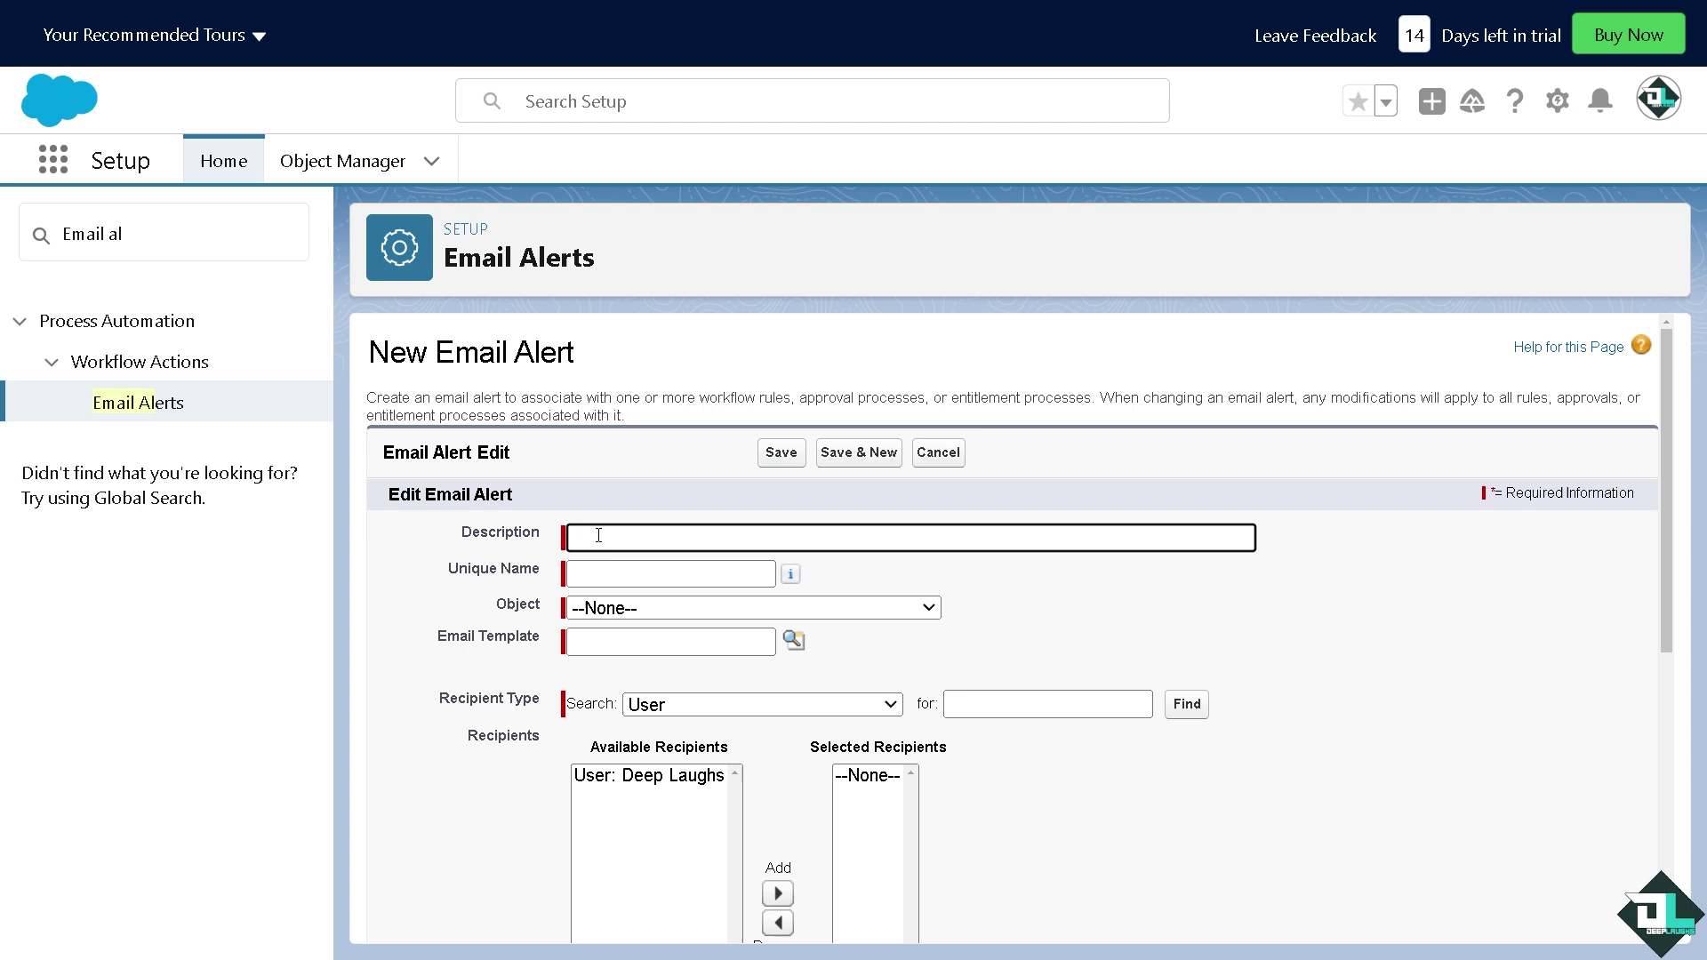
click(599, 536)
text(how to set up notifications on salesforce)
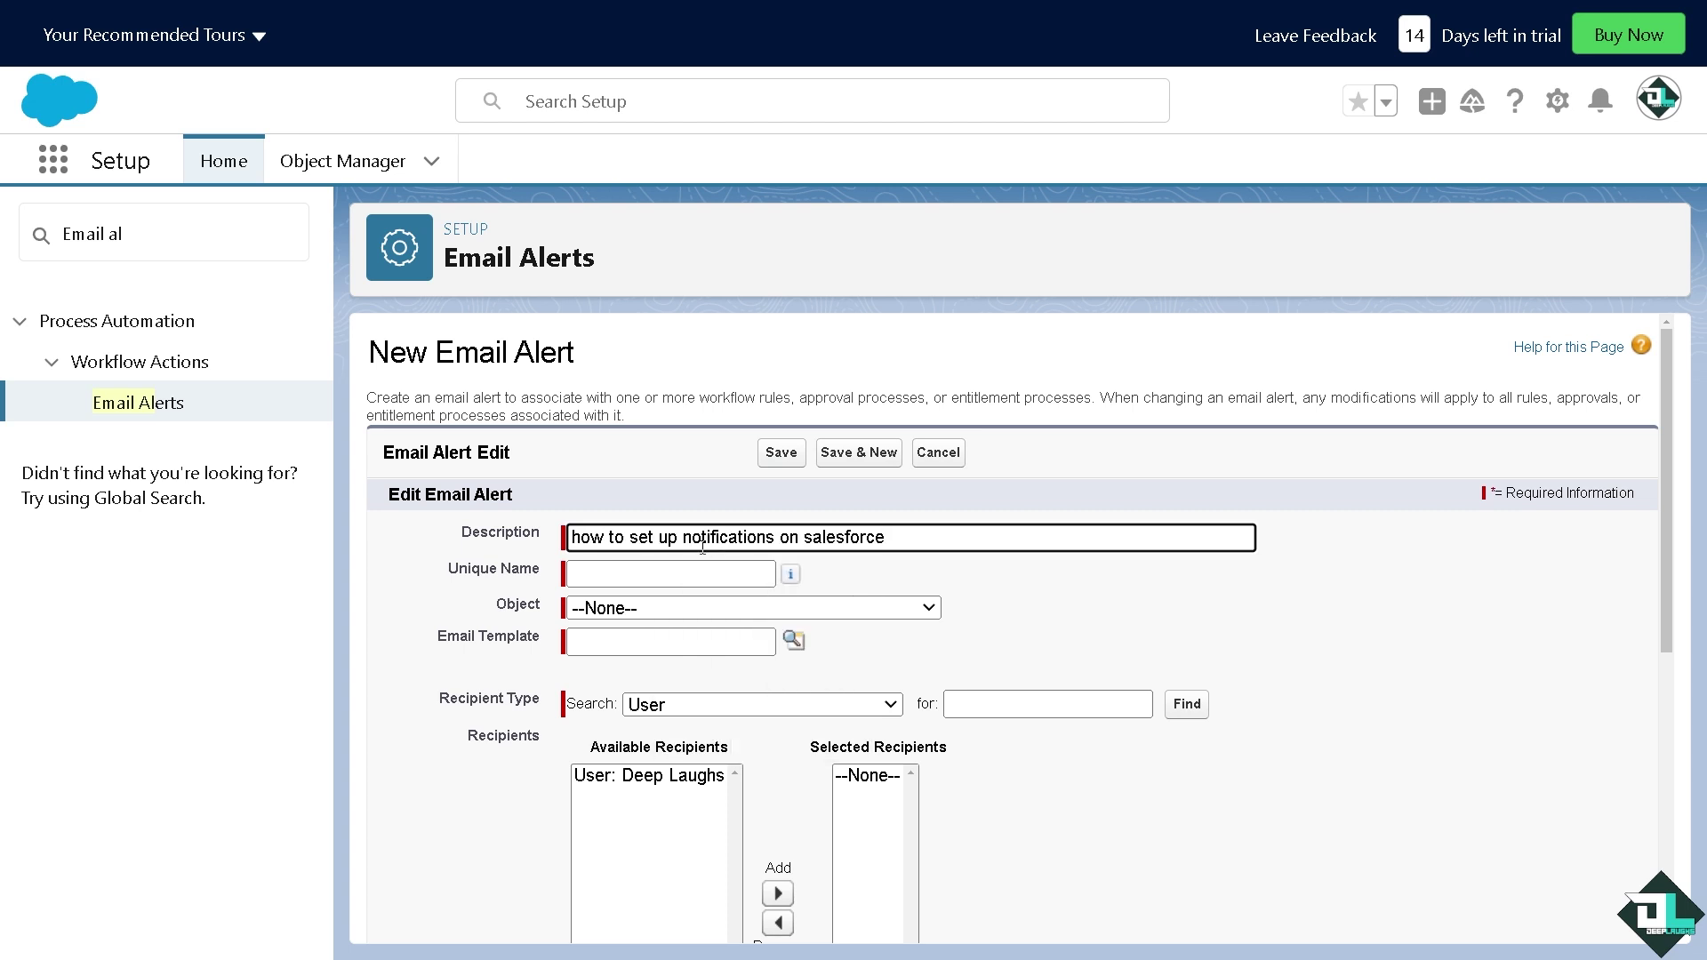
Replace the auto-filled unique name with NOTIFICATIONS
click(738, 576)
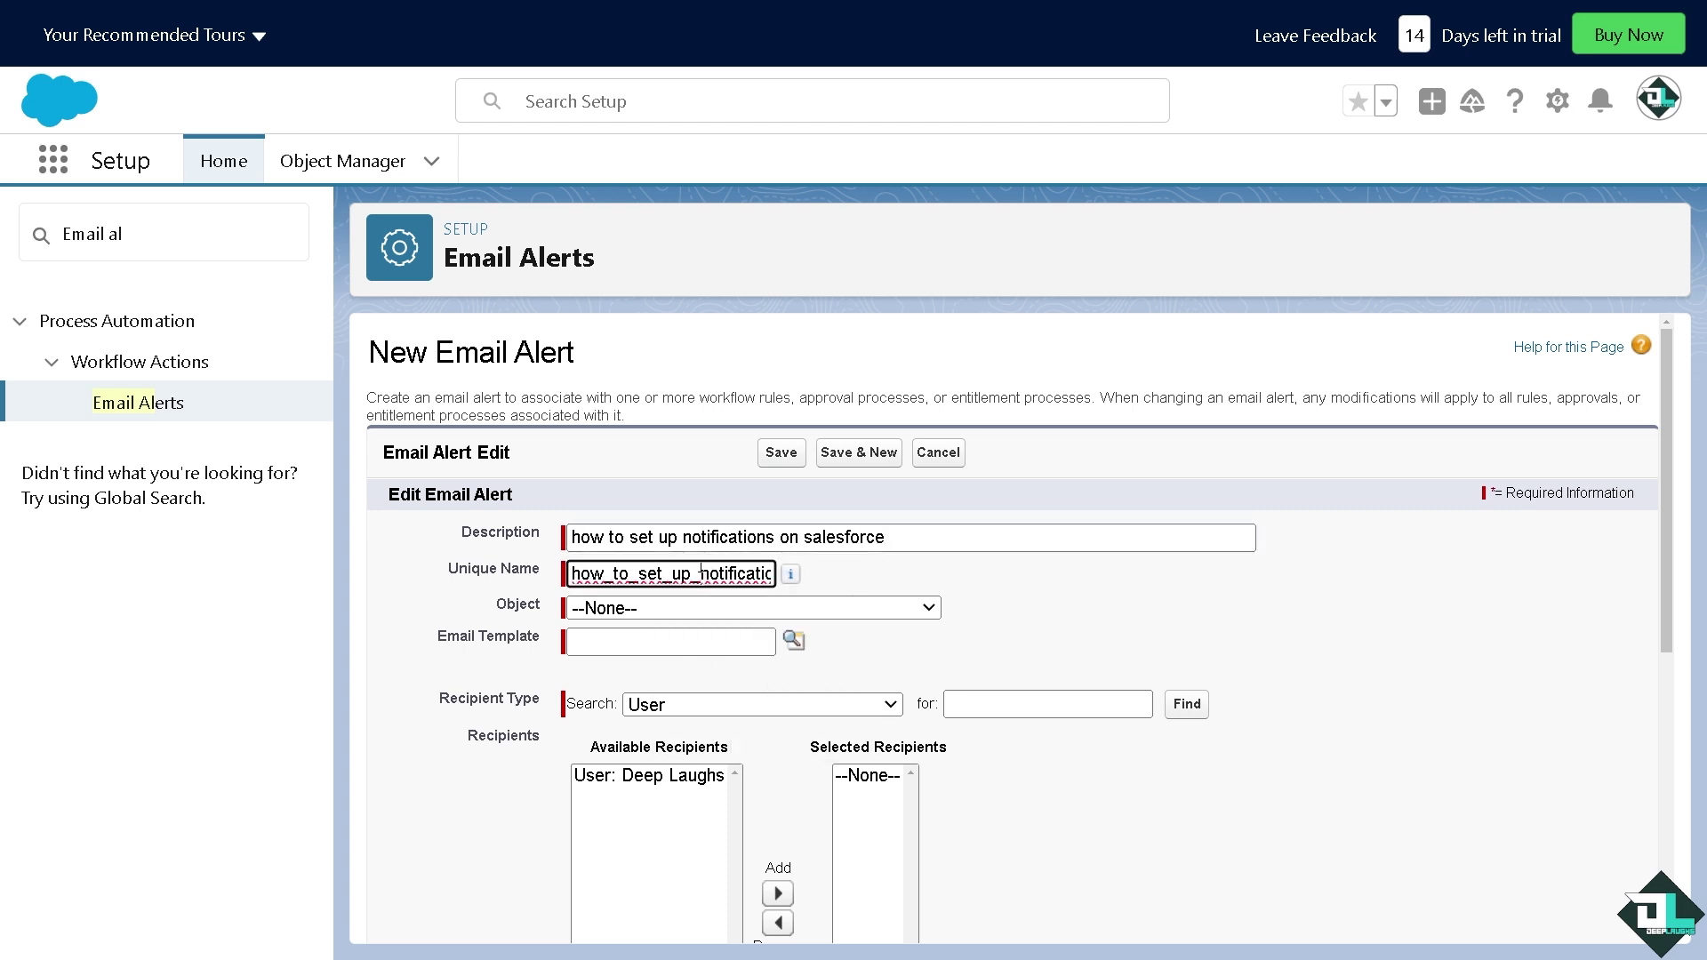
key(ctrl+a)
text(DEEPL)
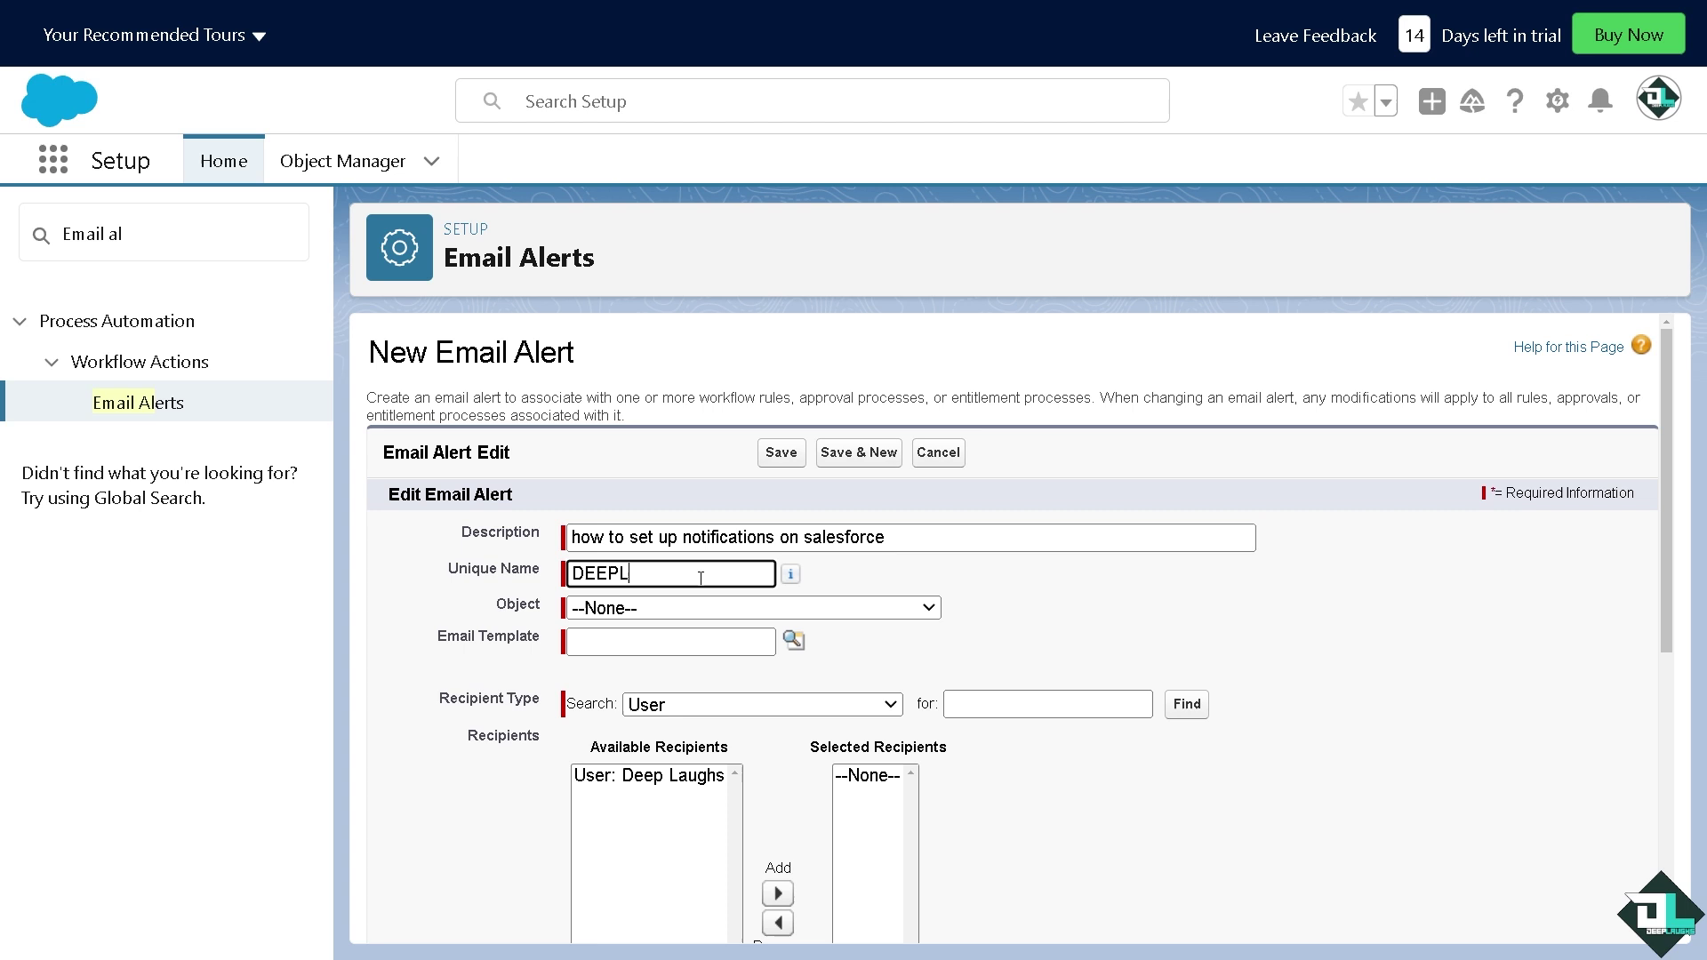
text(AUGHS ALERTS)
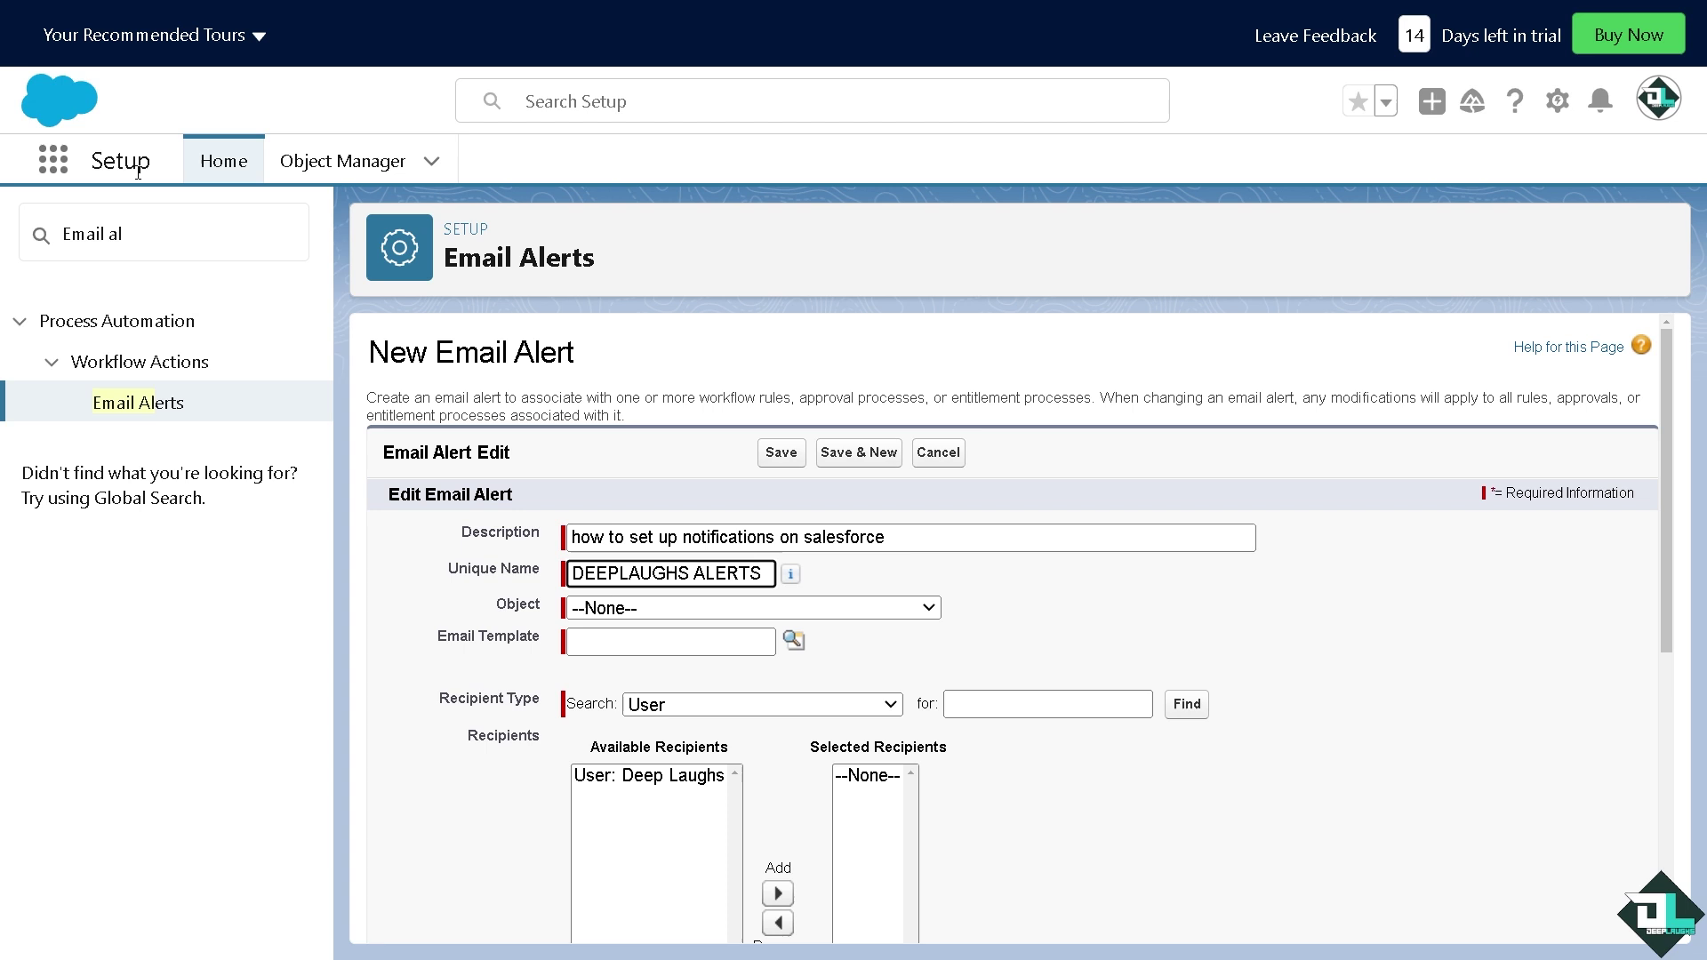
mouse_move(853, 13)
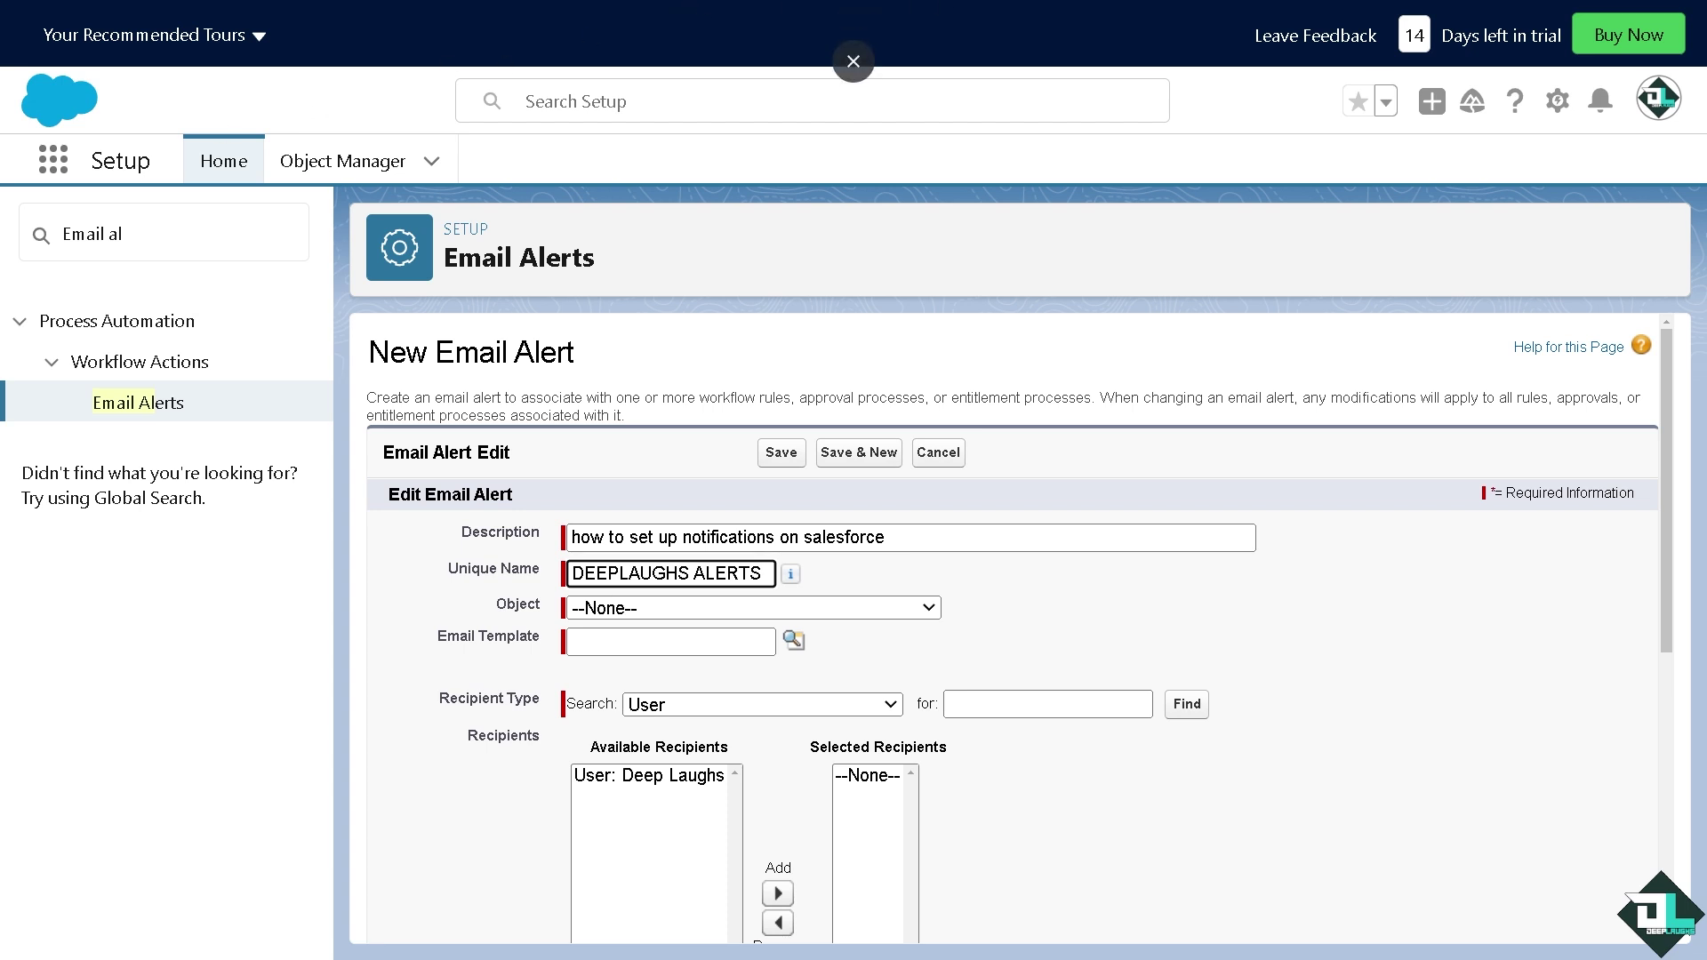
triple_click(648, 570)
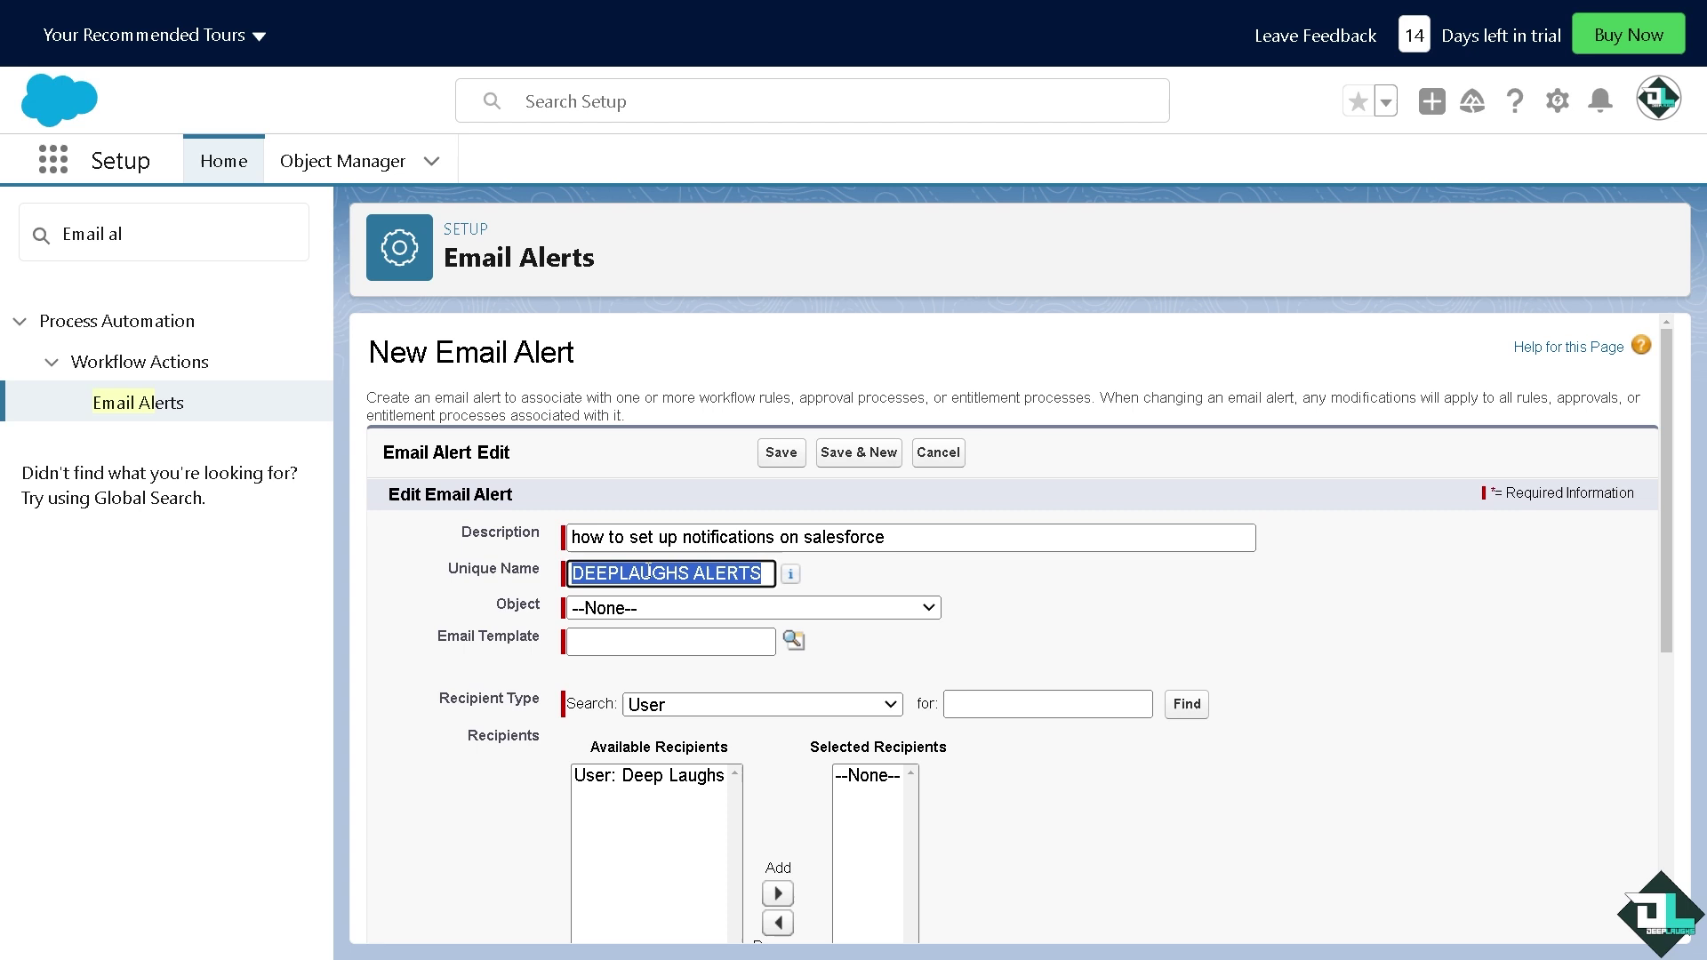
text(NOPT)
key(BackSpace)
key(BackSpace)
text(TI)
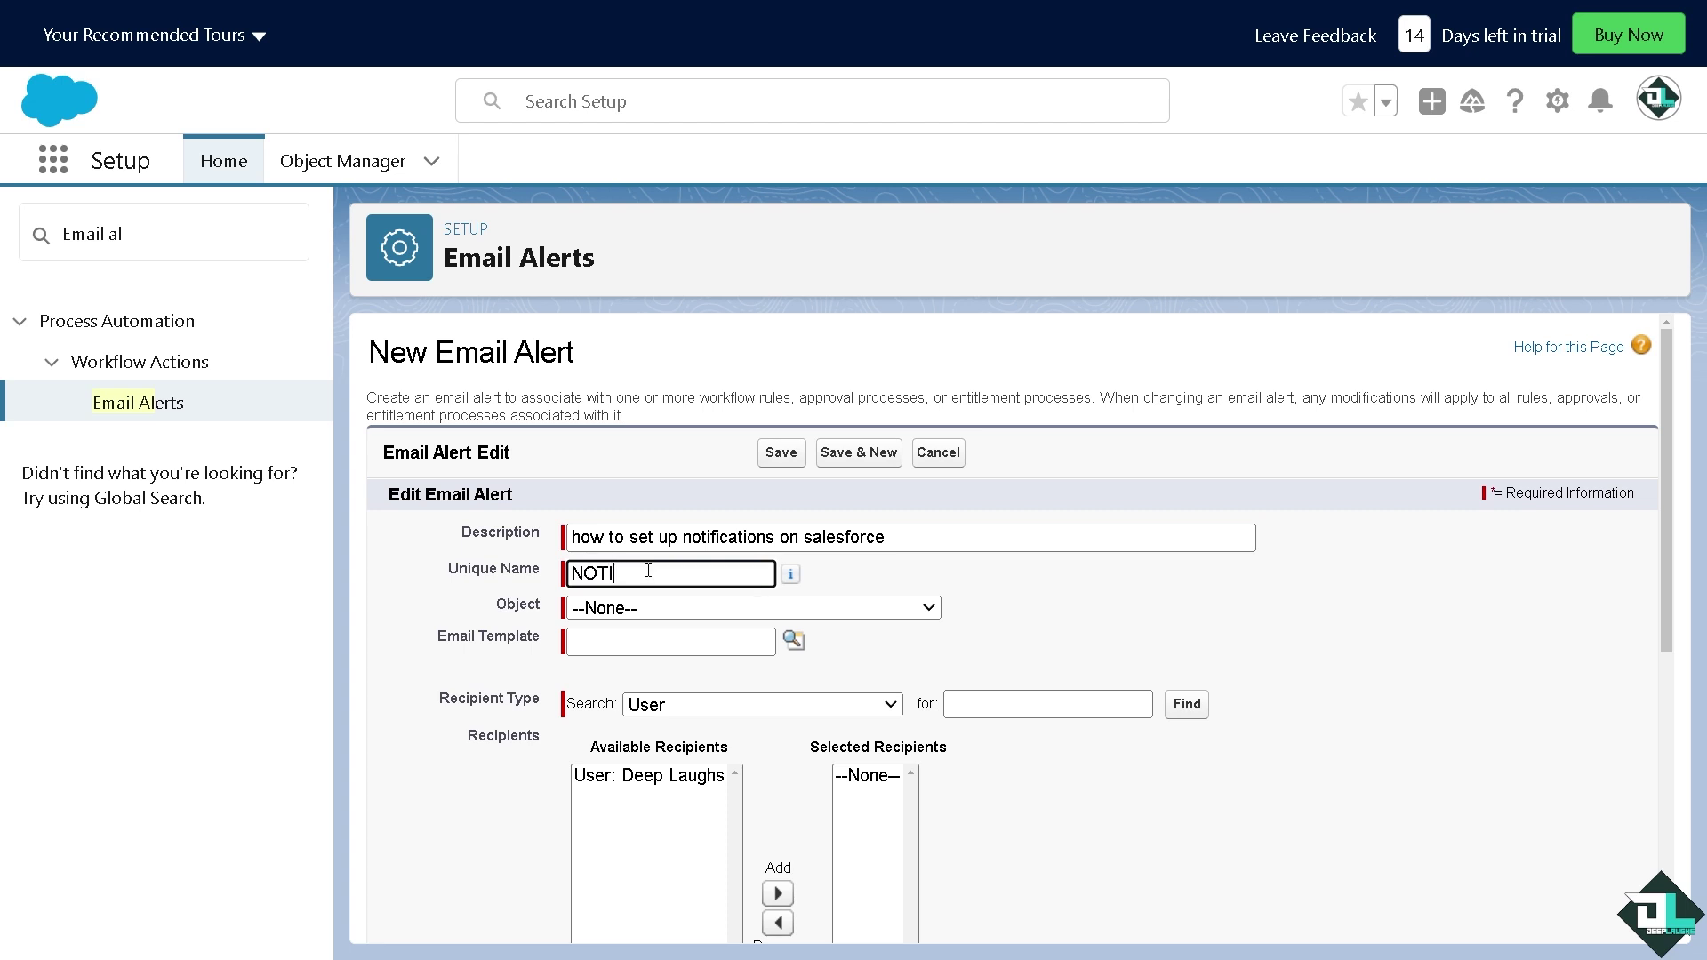
text(FICATIONS)
Choose Account as the email alert's object
click(690, 610)
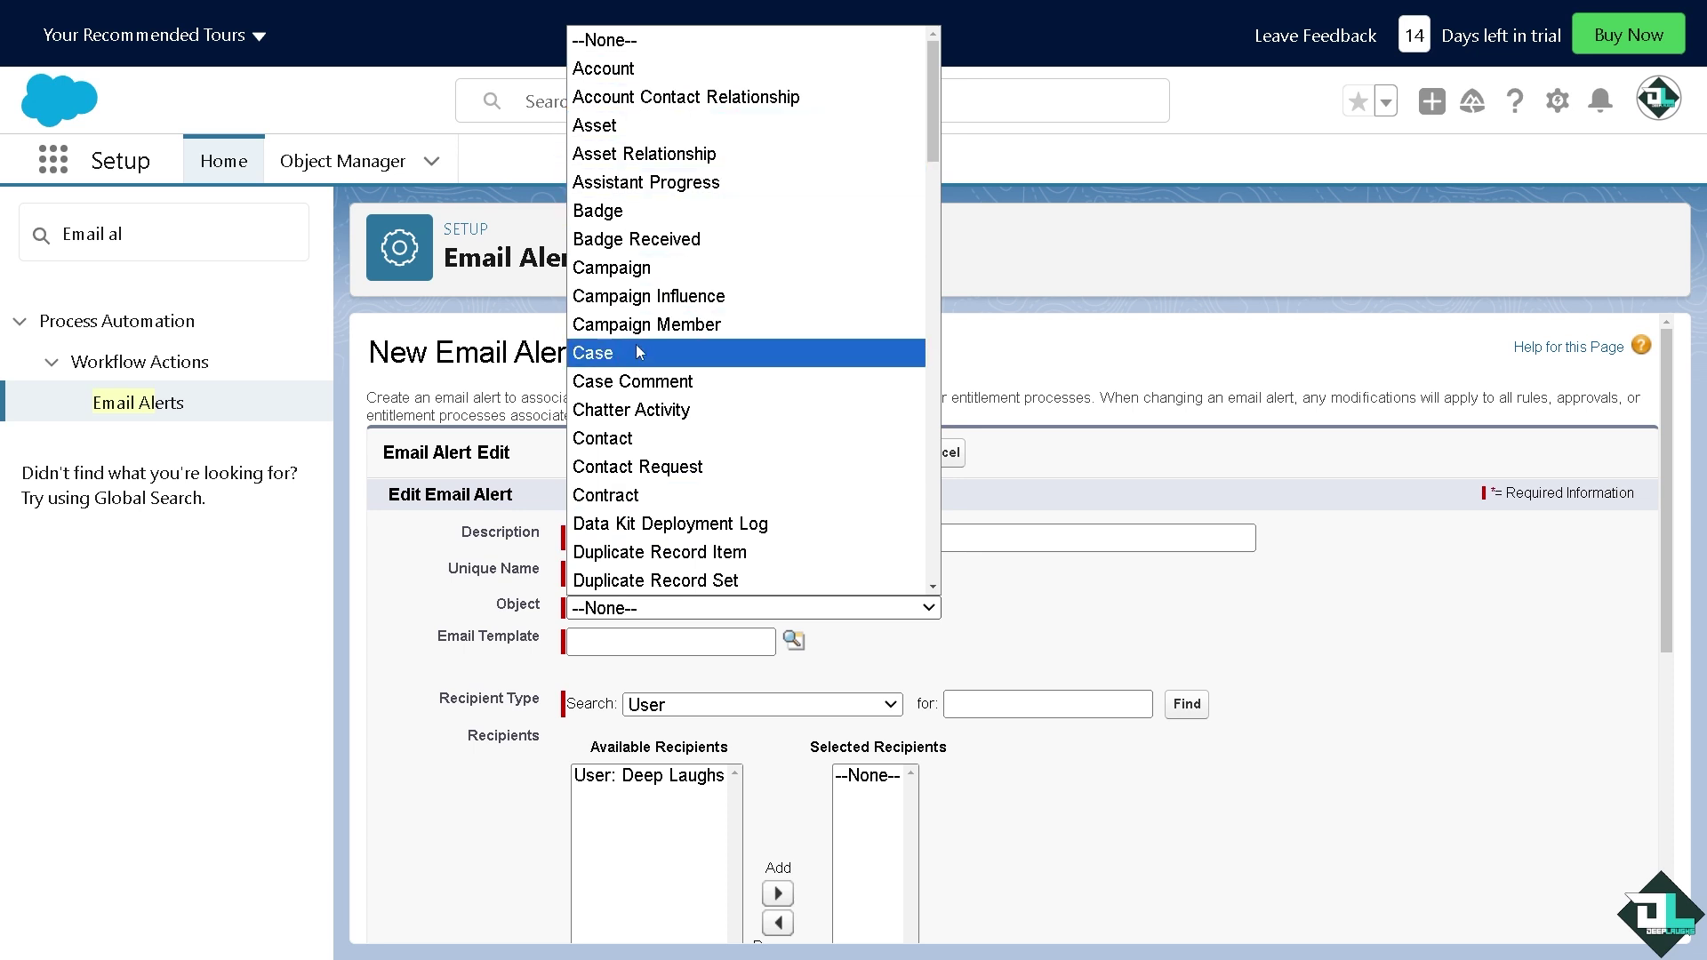
scroll(719, 462, down, 6)
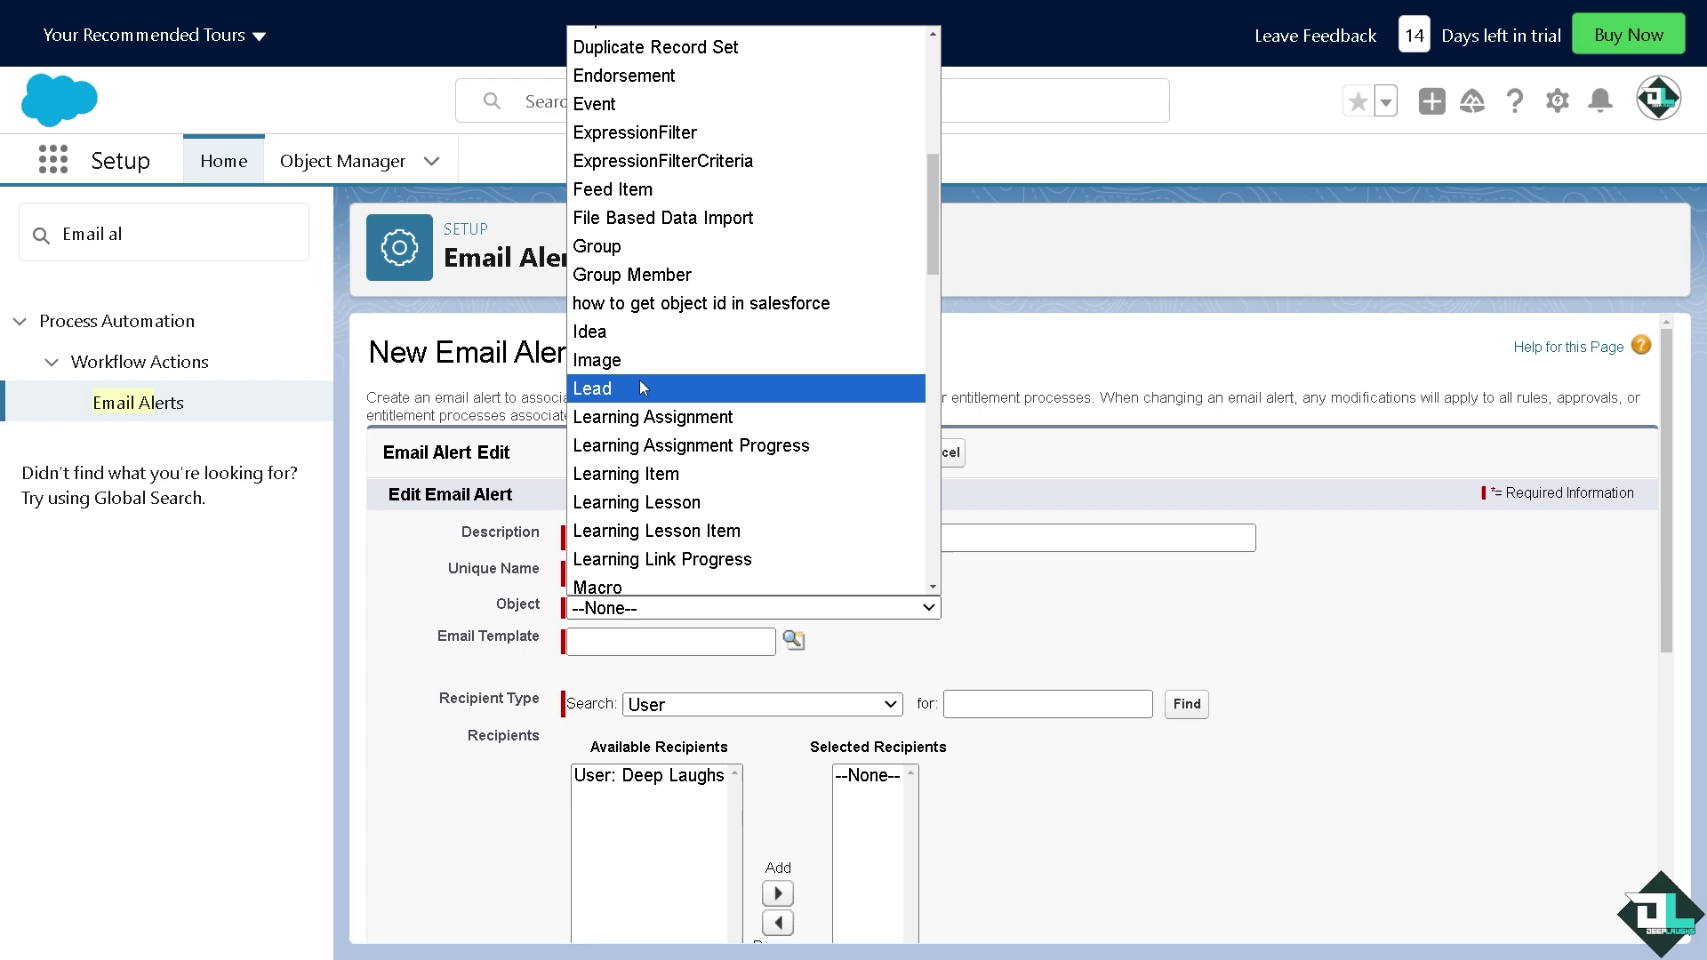
scroll(738, 558, down, 10)
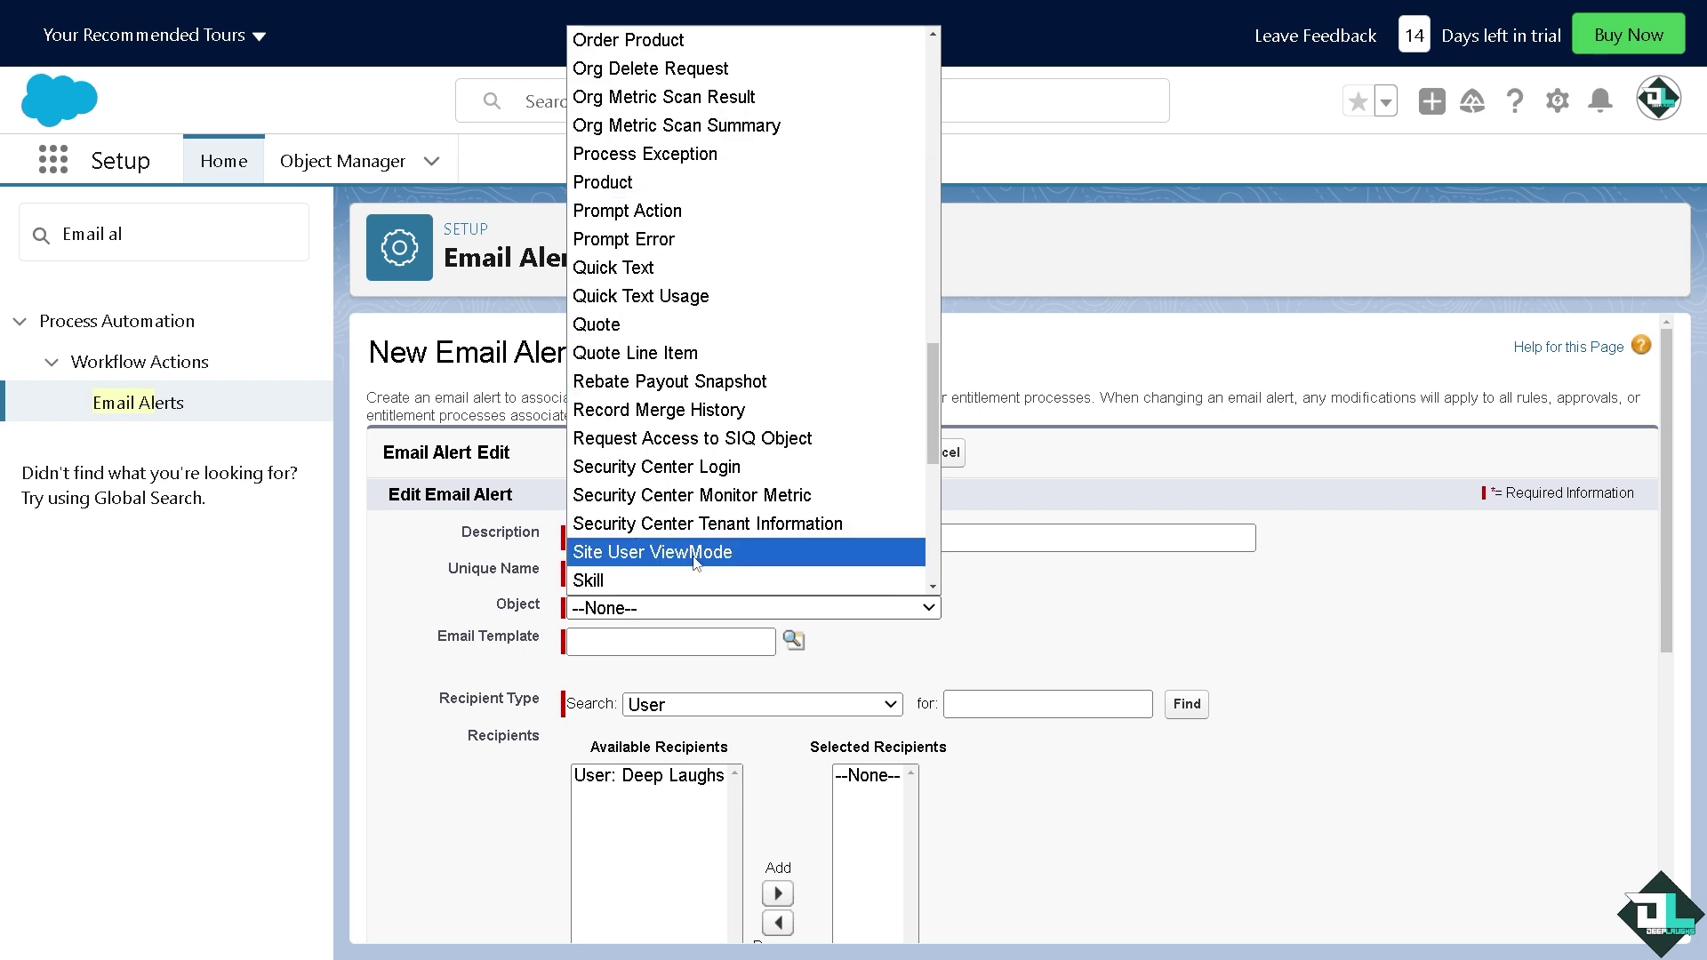
scroll(698, 534, up, 15)
click(694, 72)
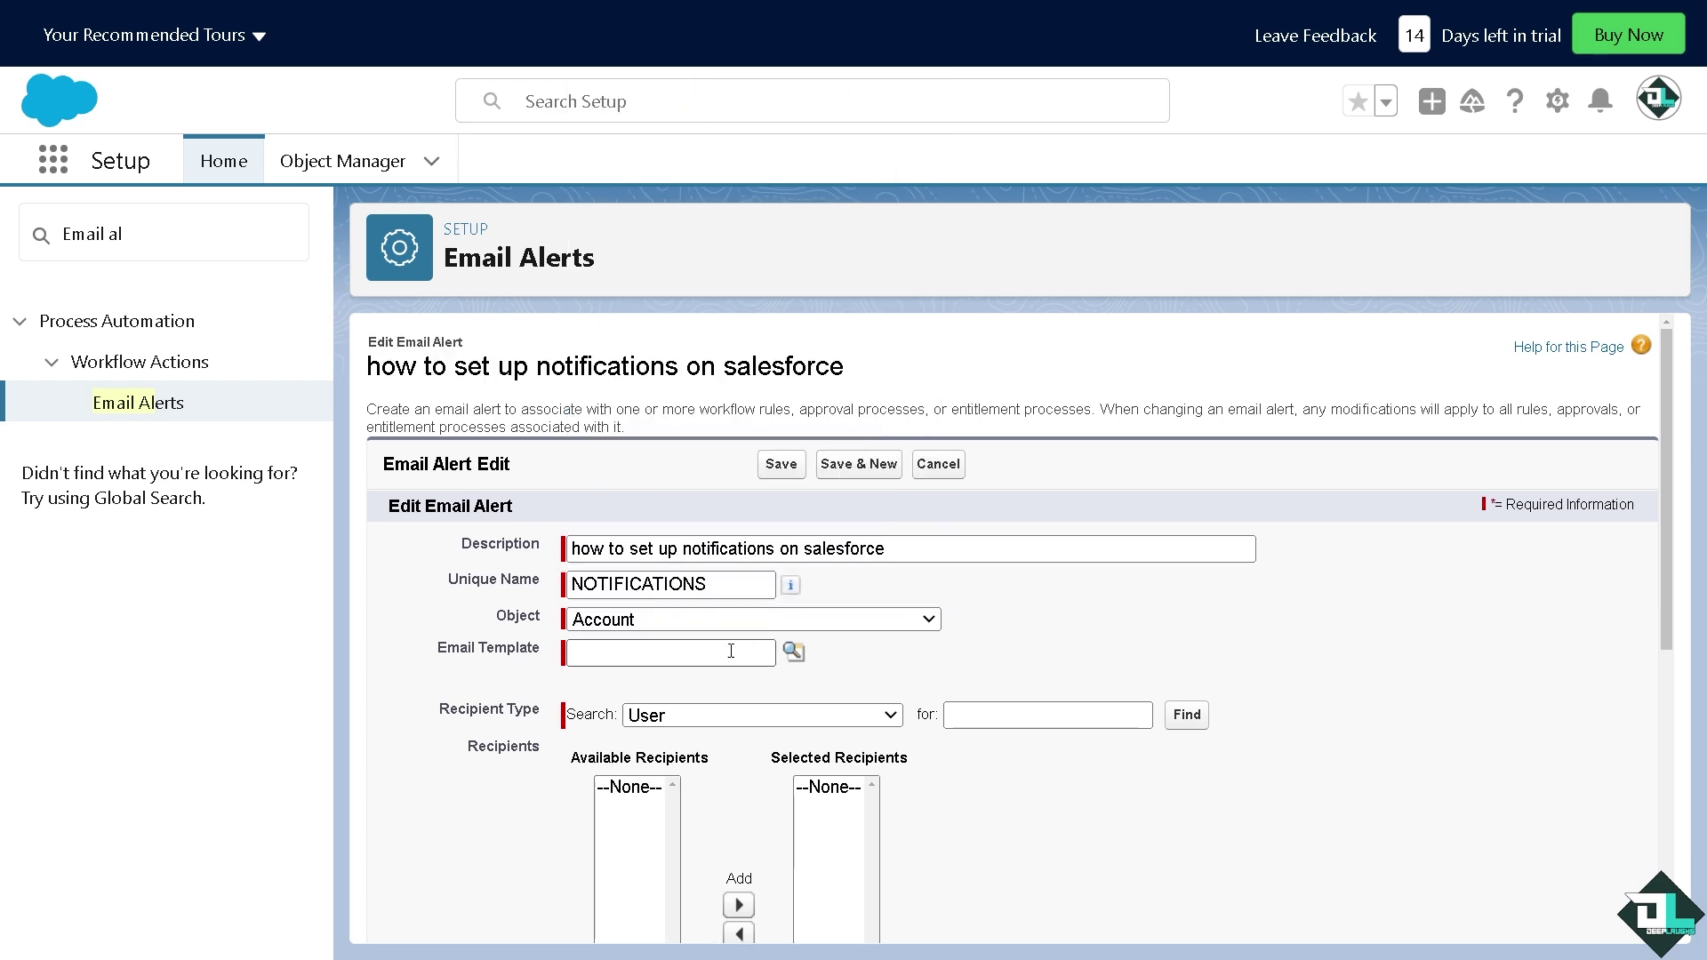
Keep recipient type User and move down to the Additional Emails and From Email Address fields
scroll(753, 663, down, 2)
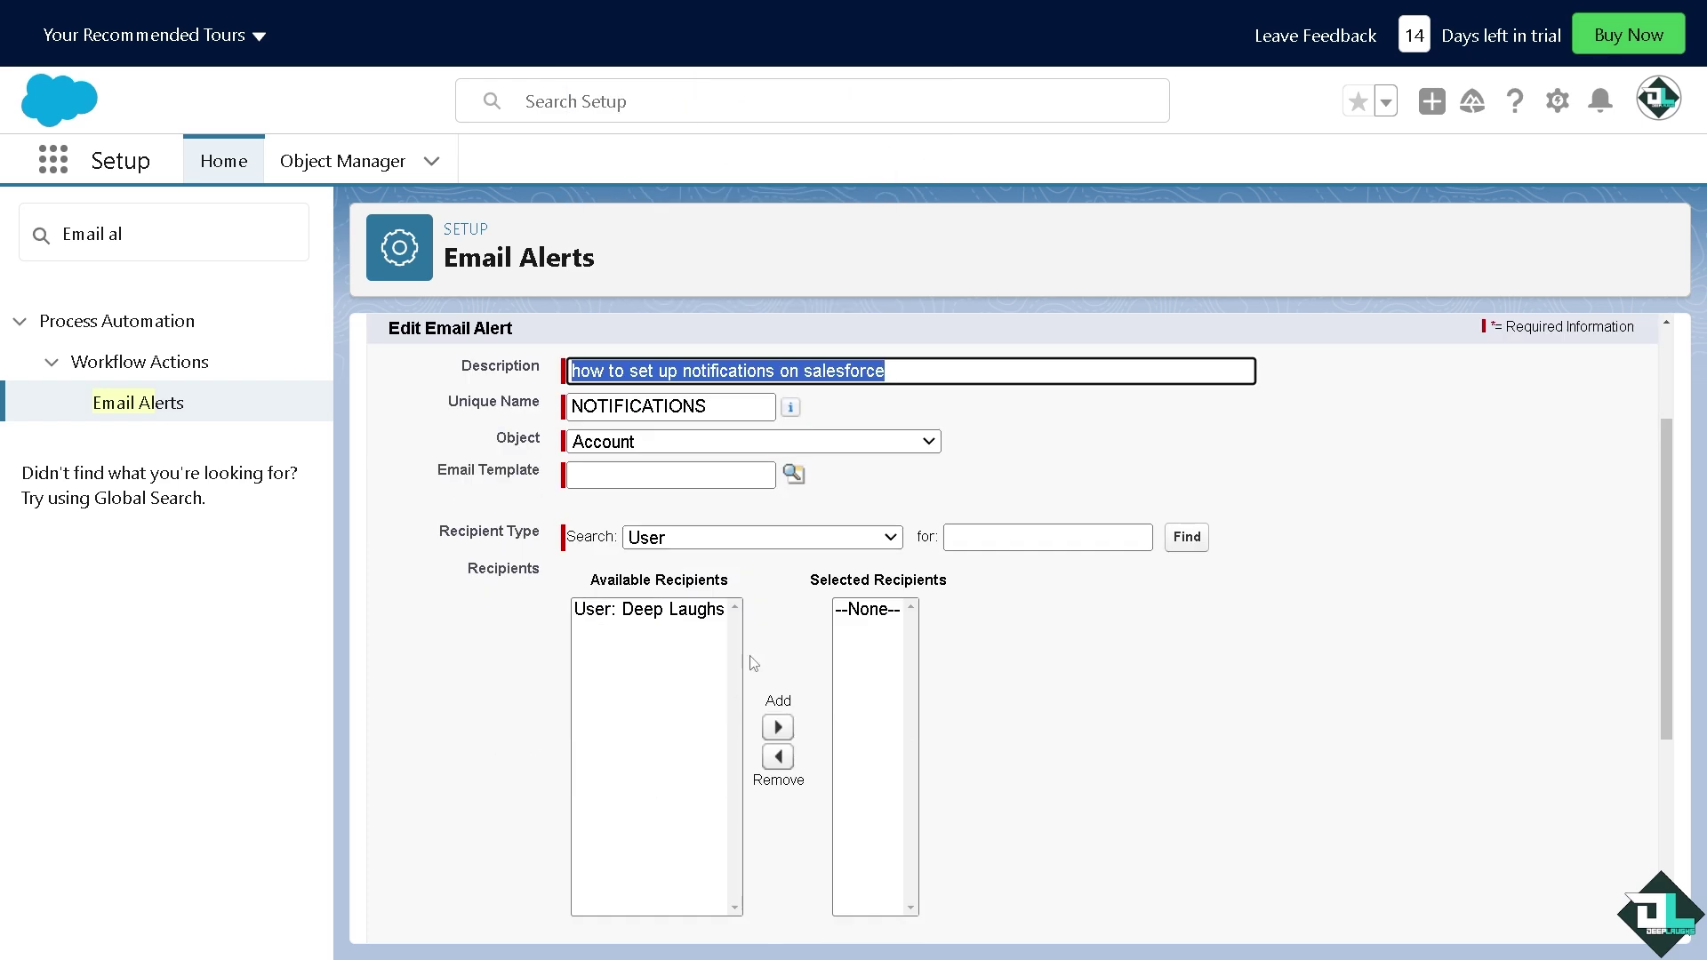
click(756, 536)
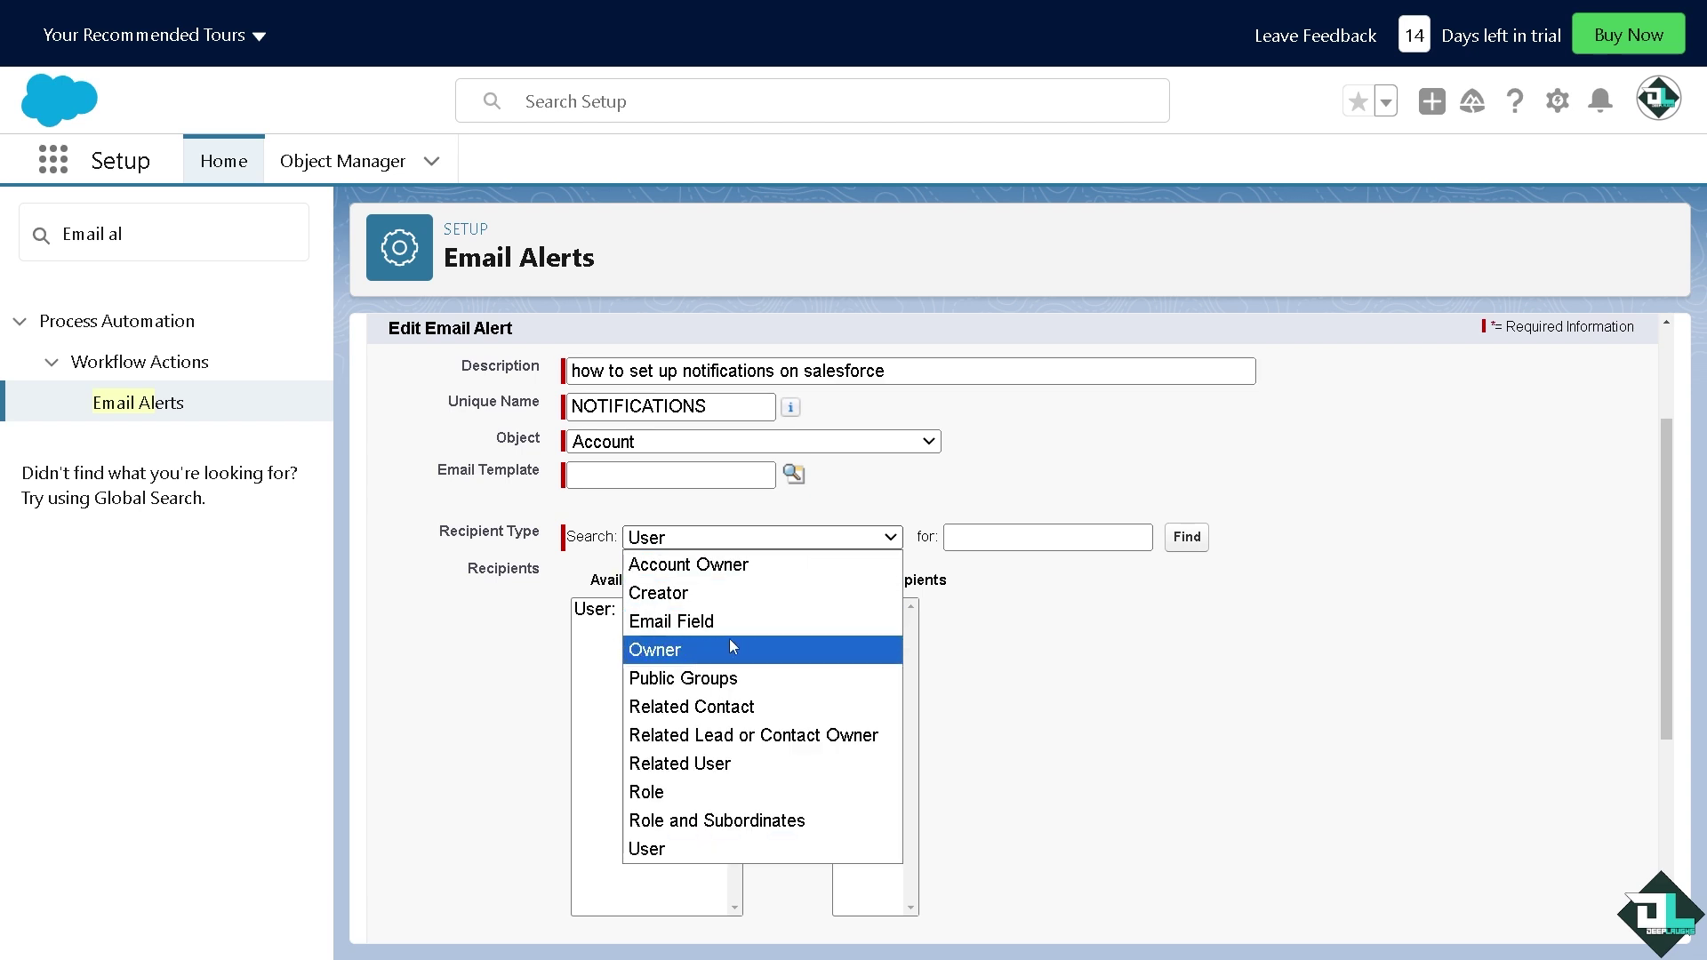
key(Up)
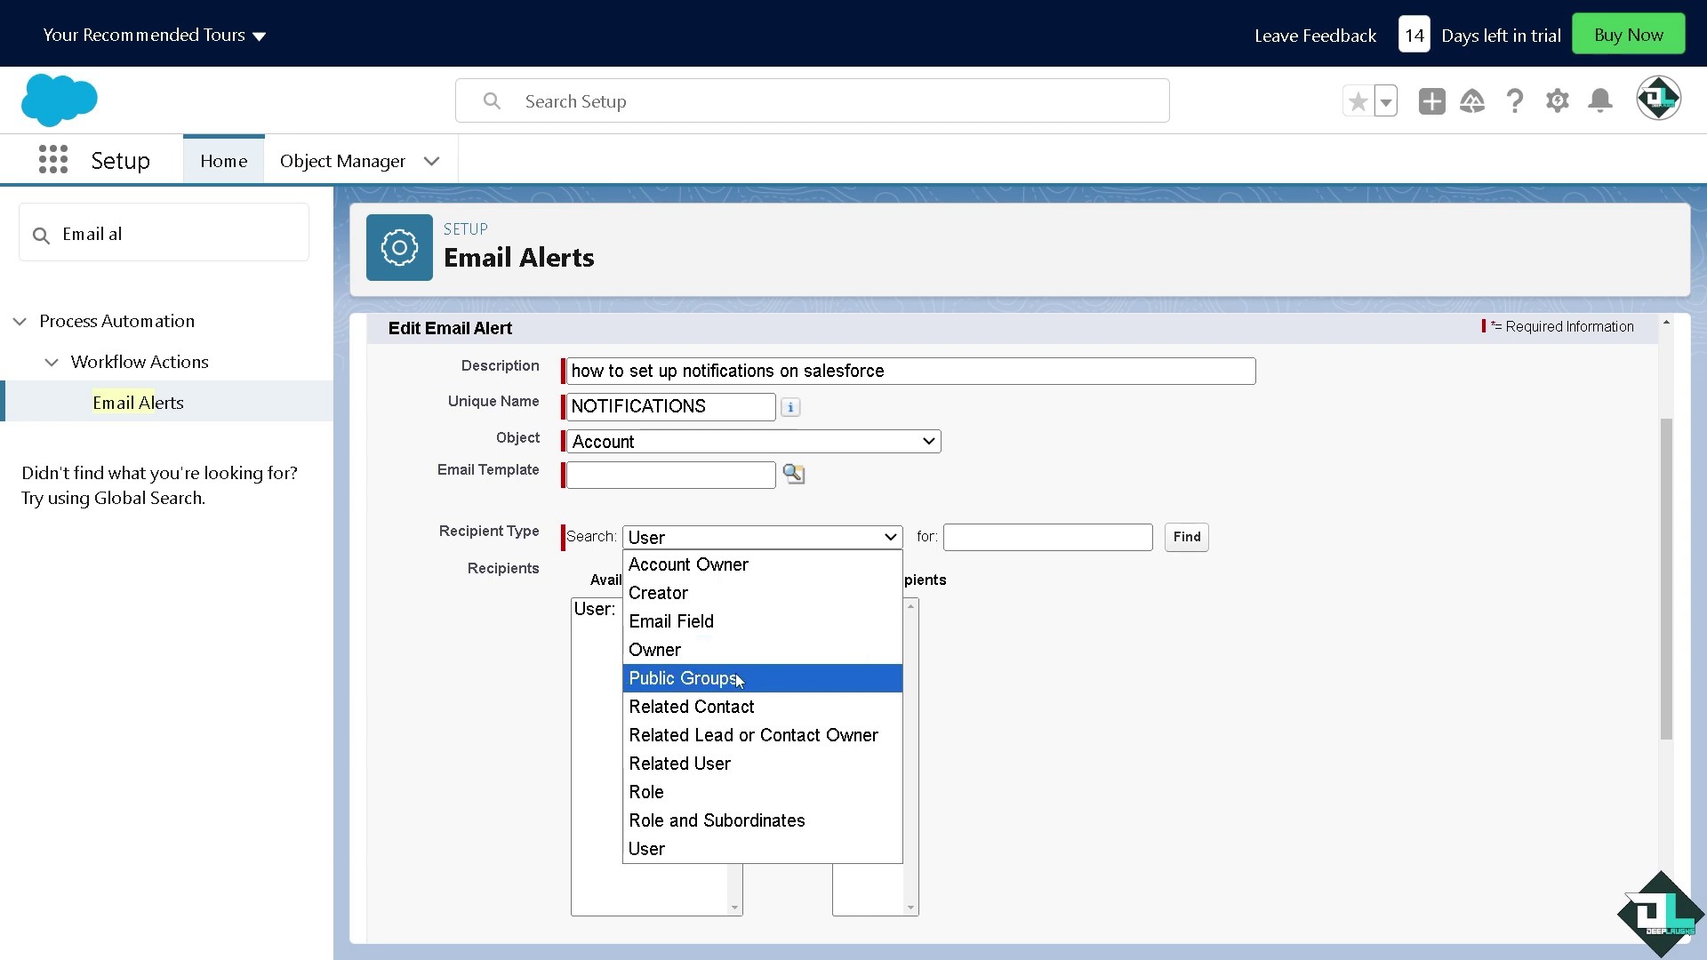
click(974, 655)
scroll(782, 697, down, 4)
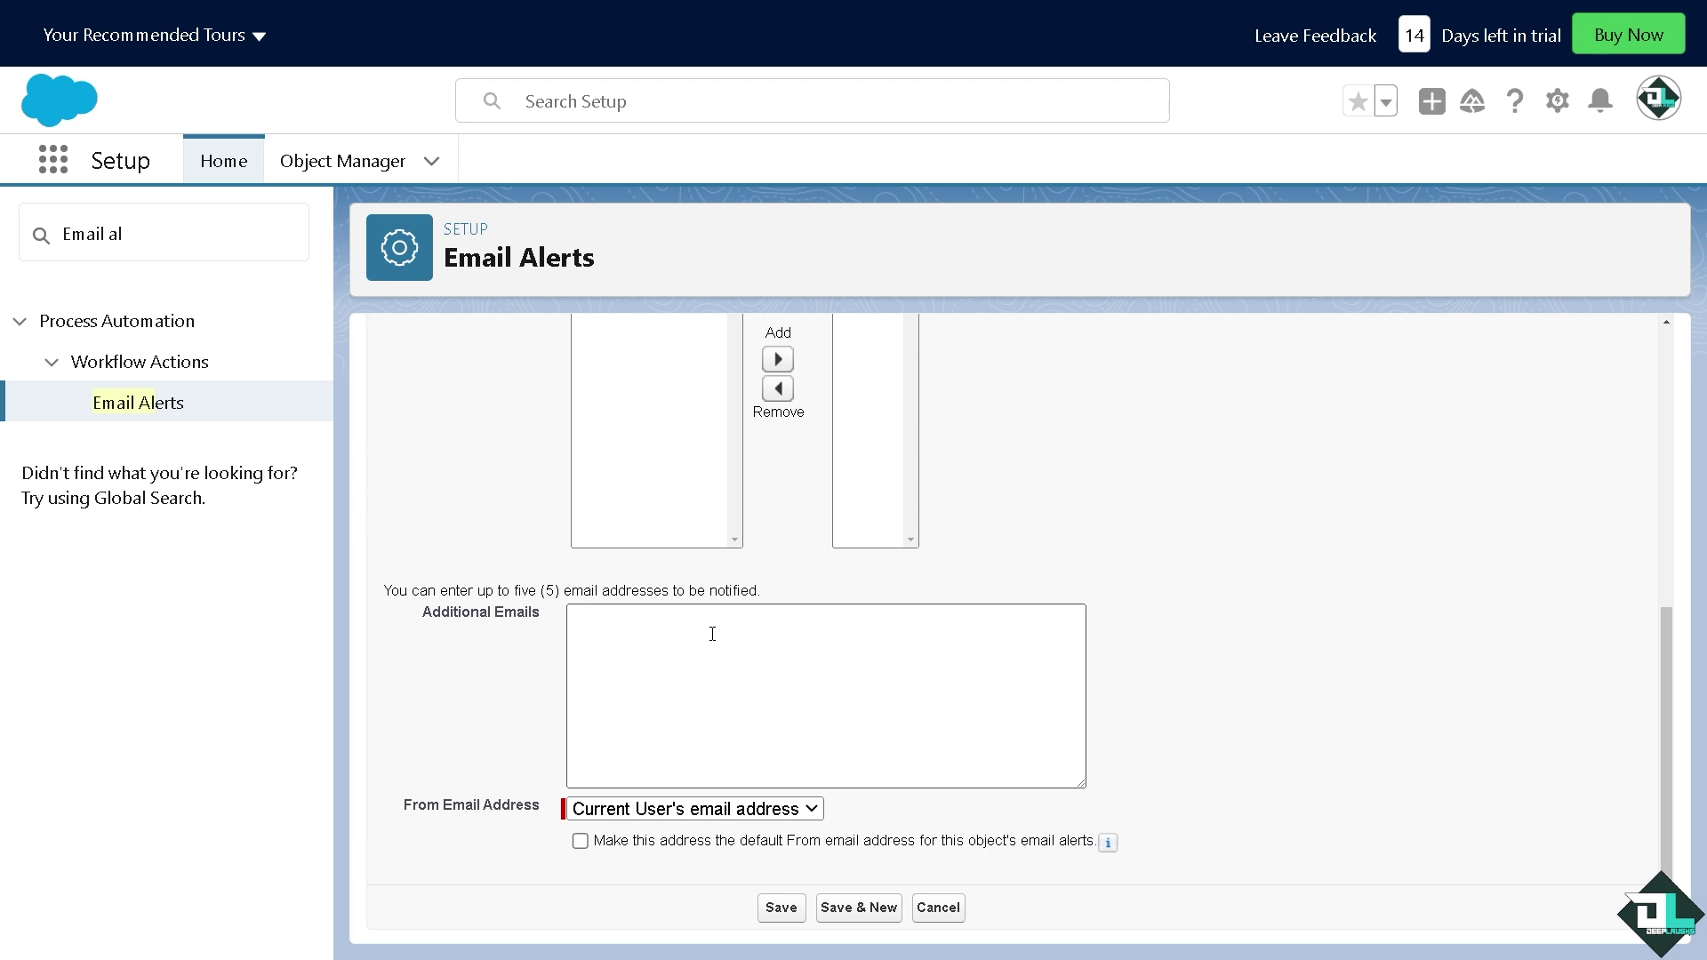
Enter an extra recipient e-mail address in Additional Emails and save the alert
click(720, 629)
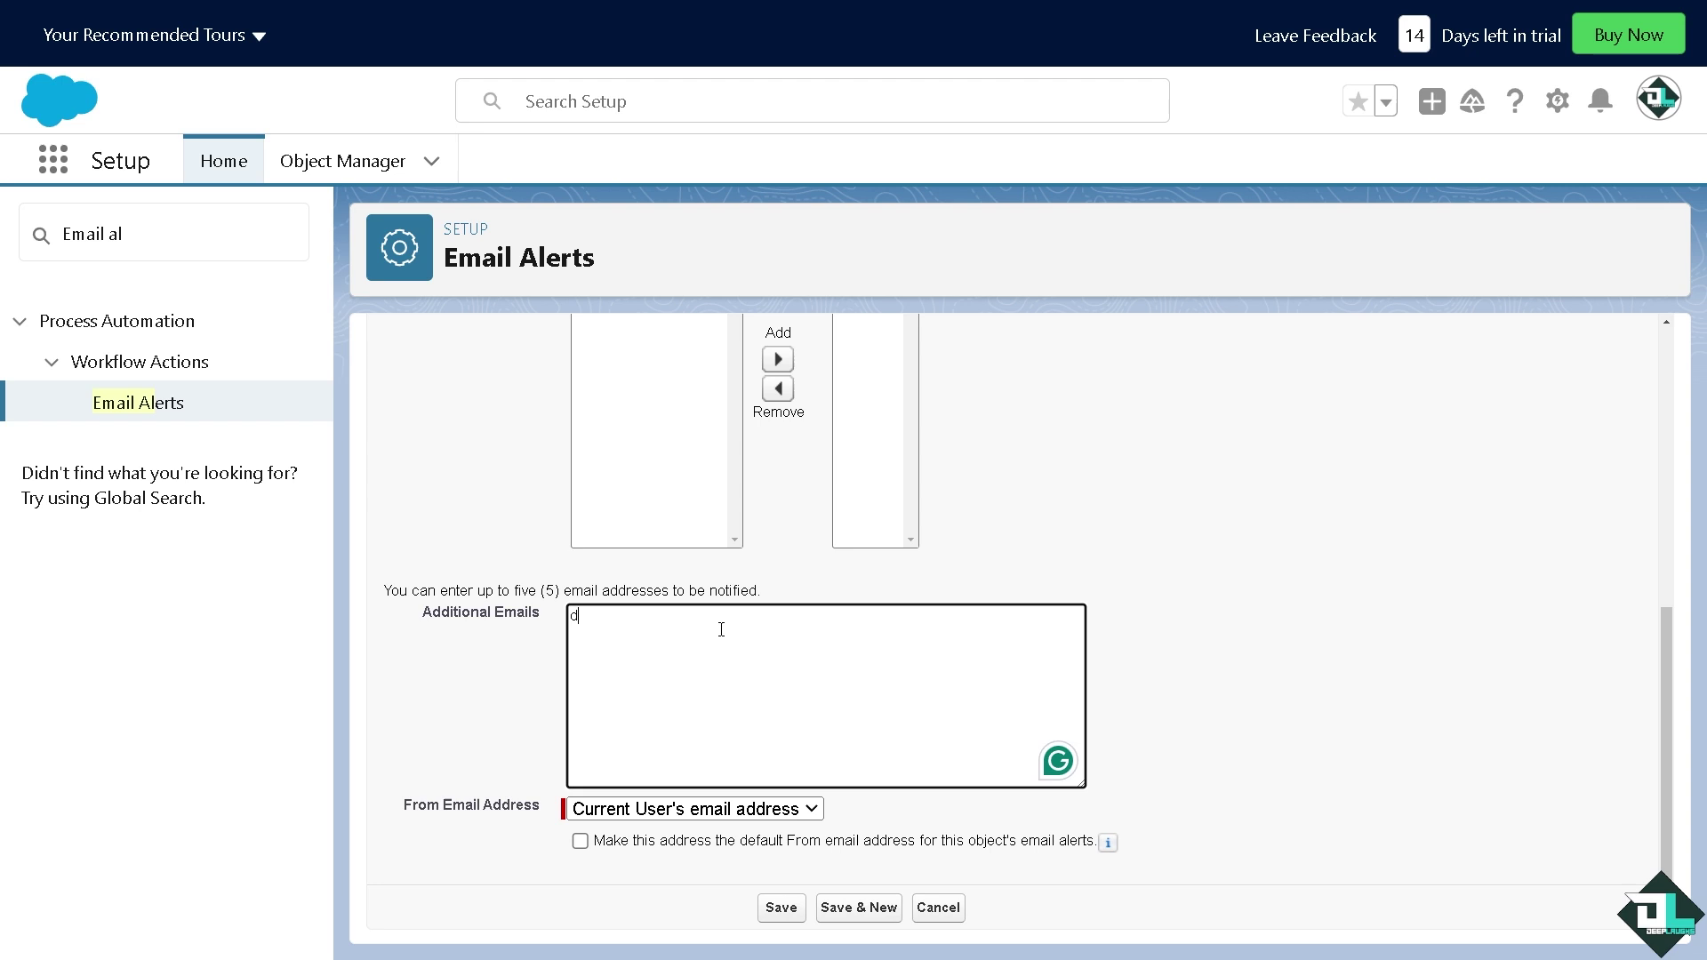
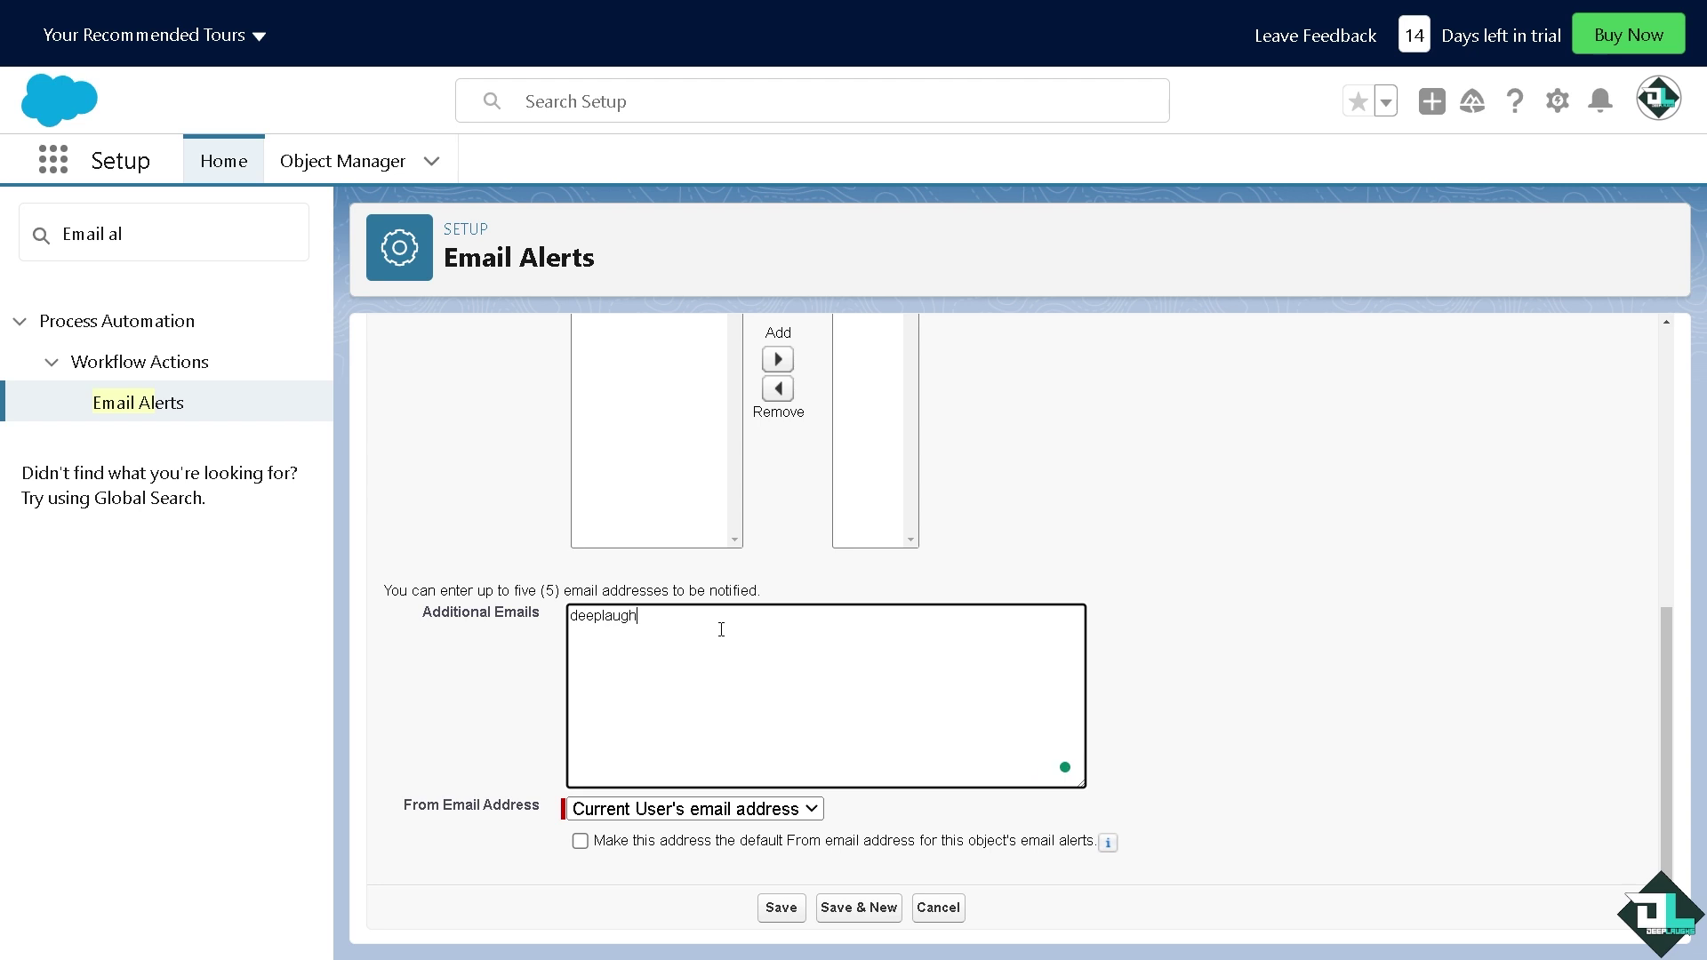
key(Left)
key(Left)
key(Left)
key(Left)
key(Left)
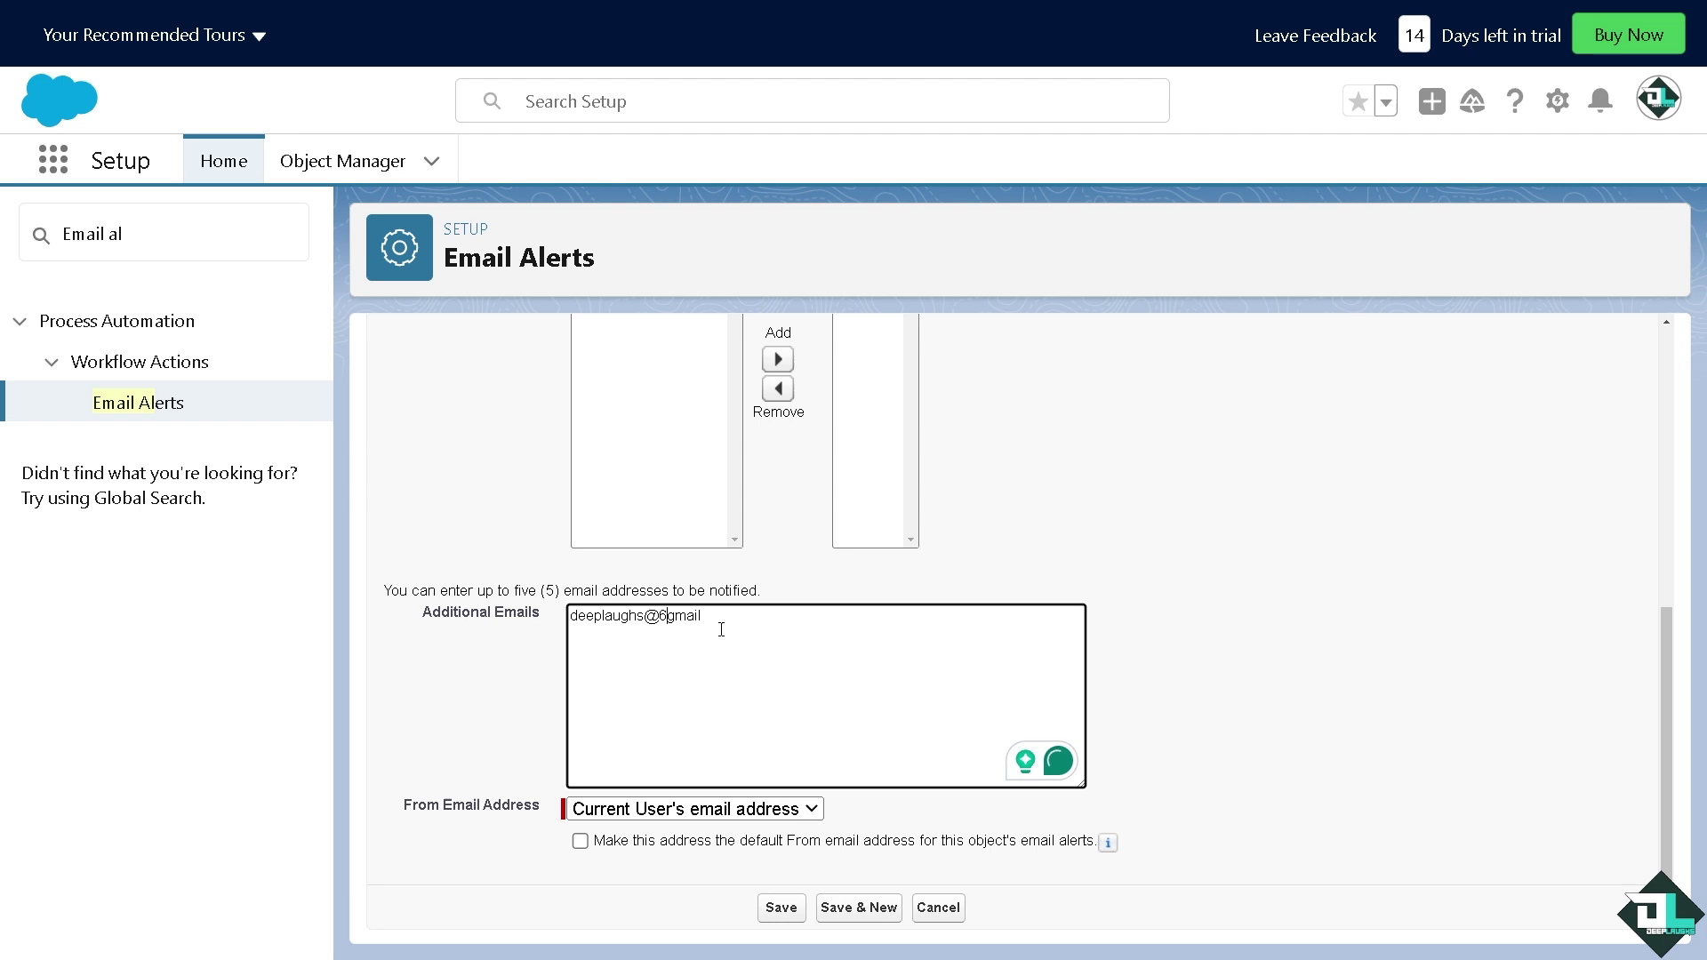
click(781, 908)
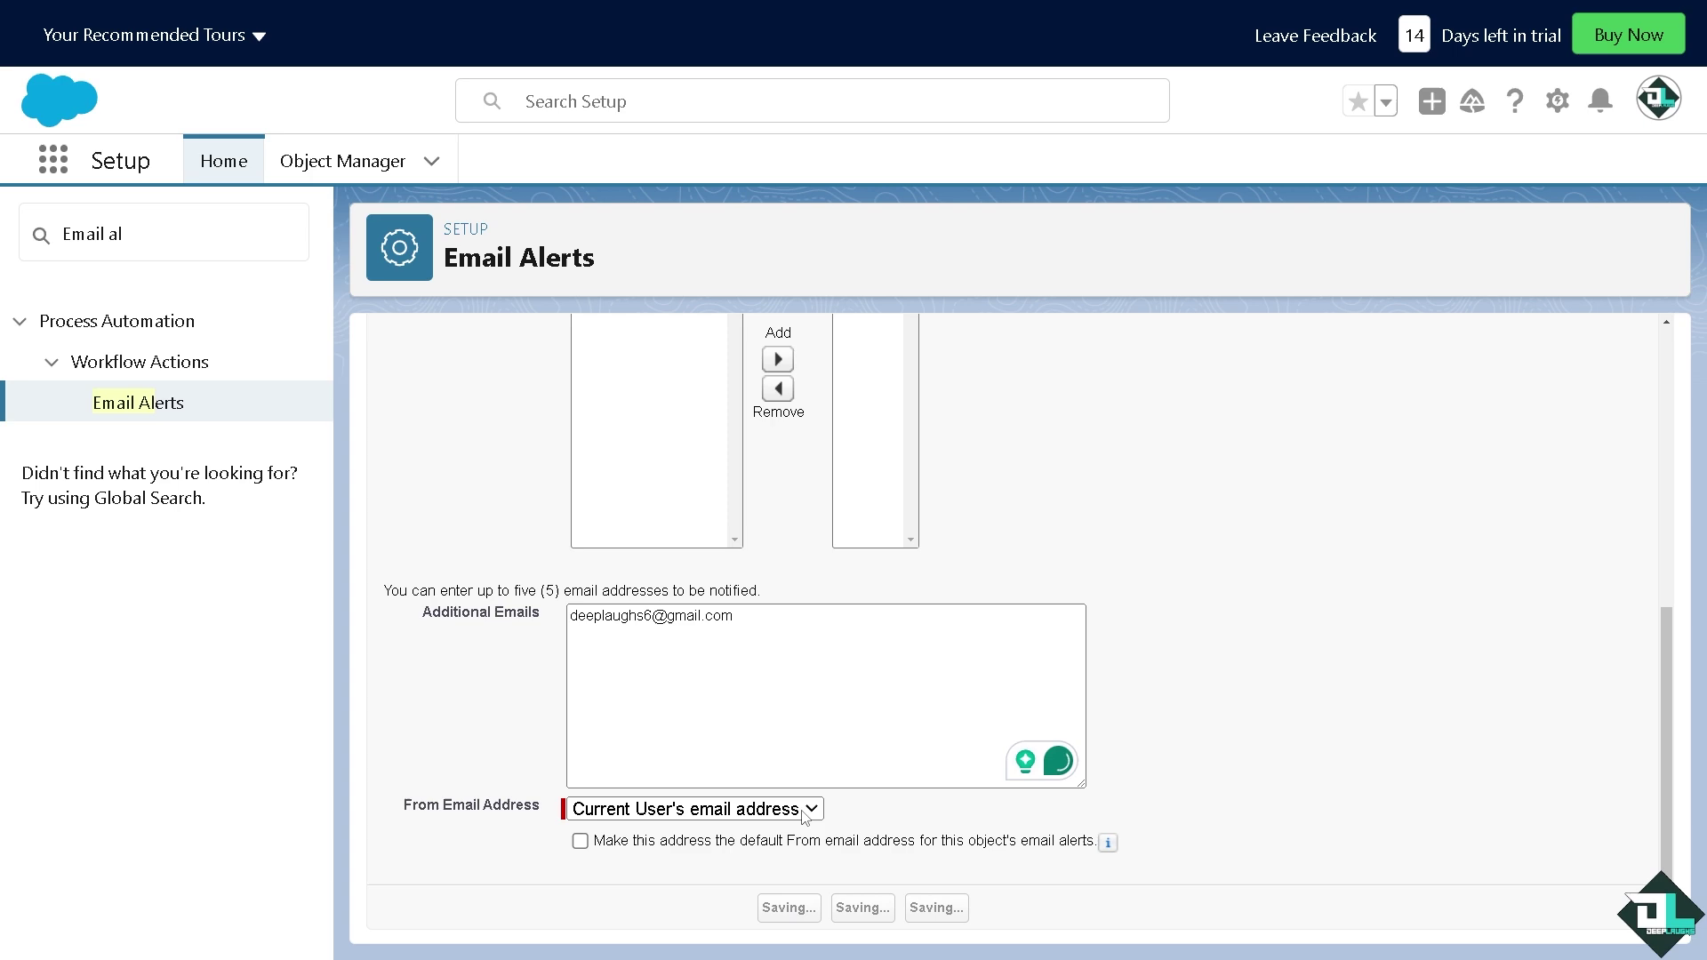
Copy the description into the Email Template field and retry saving, which fails for lacking a valid template
mouse_move(810, 621)
click(705, 682)
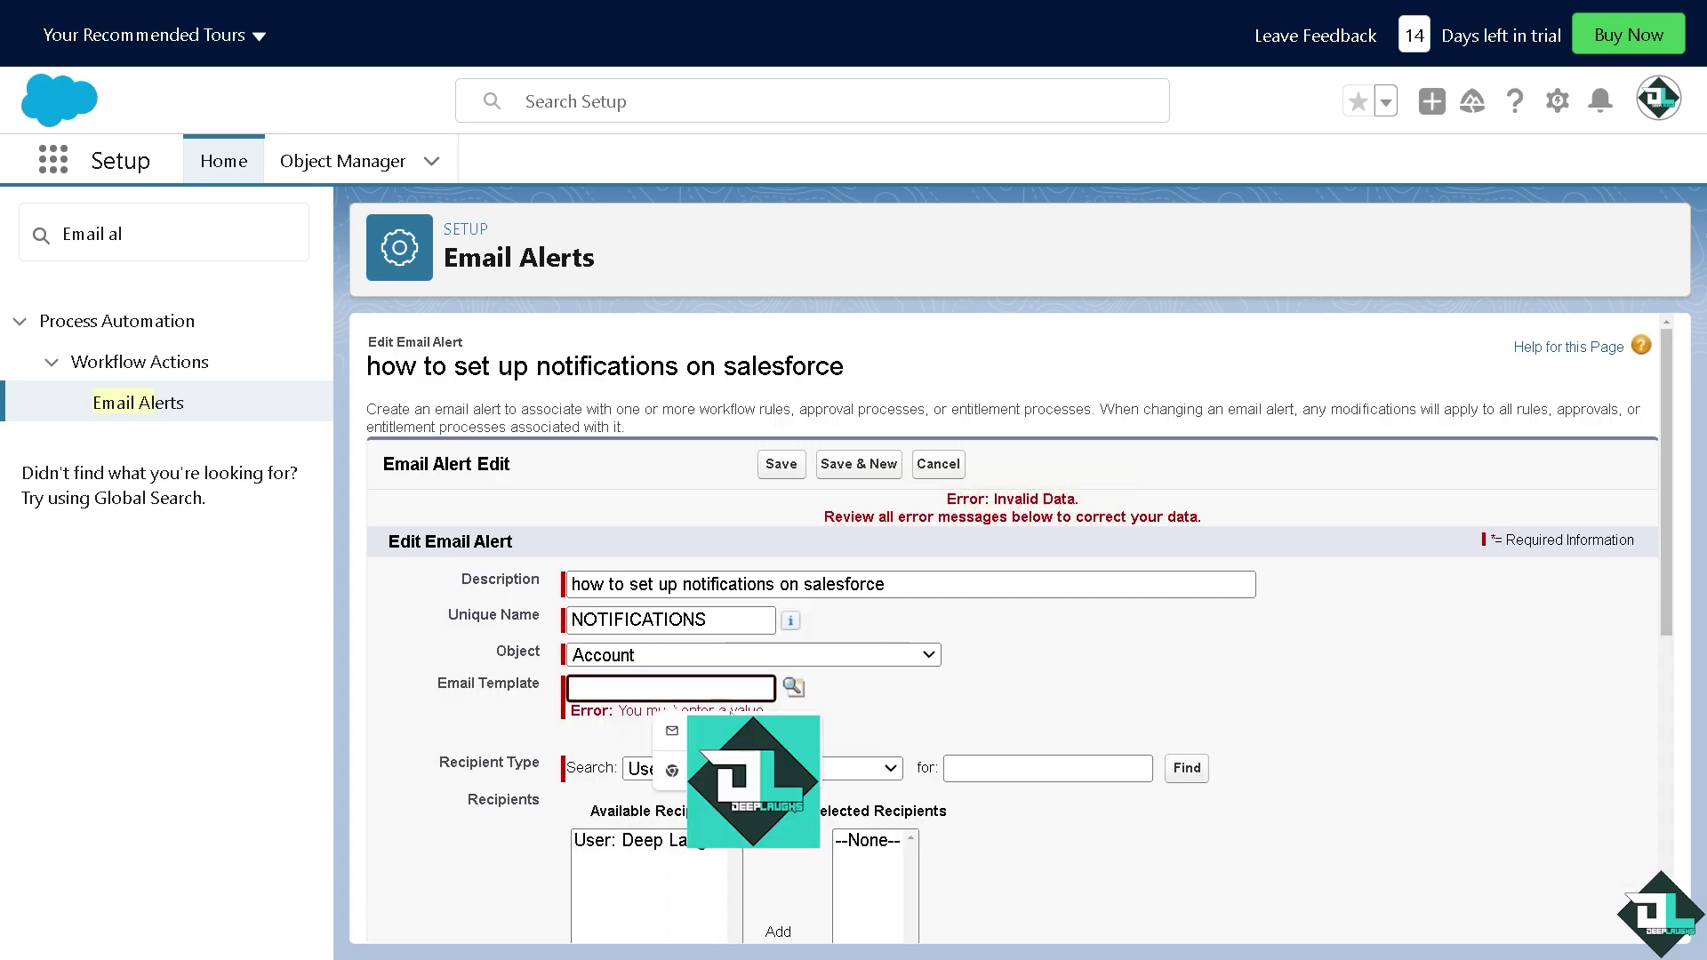
key(shift+Tab)
key(shift+Tab)
key(shift+Tab)
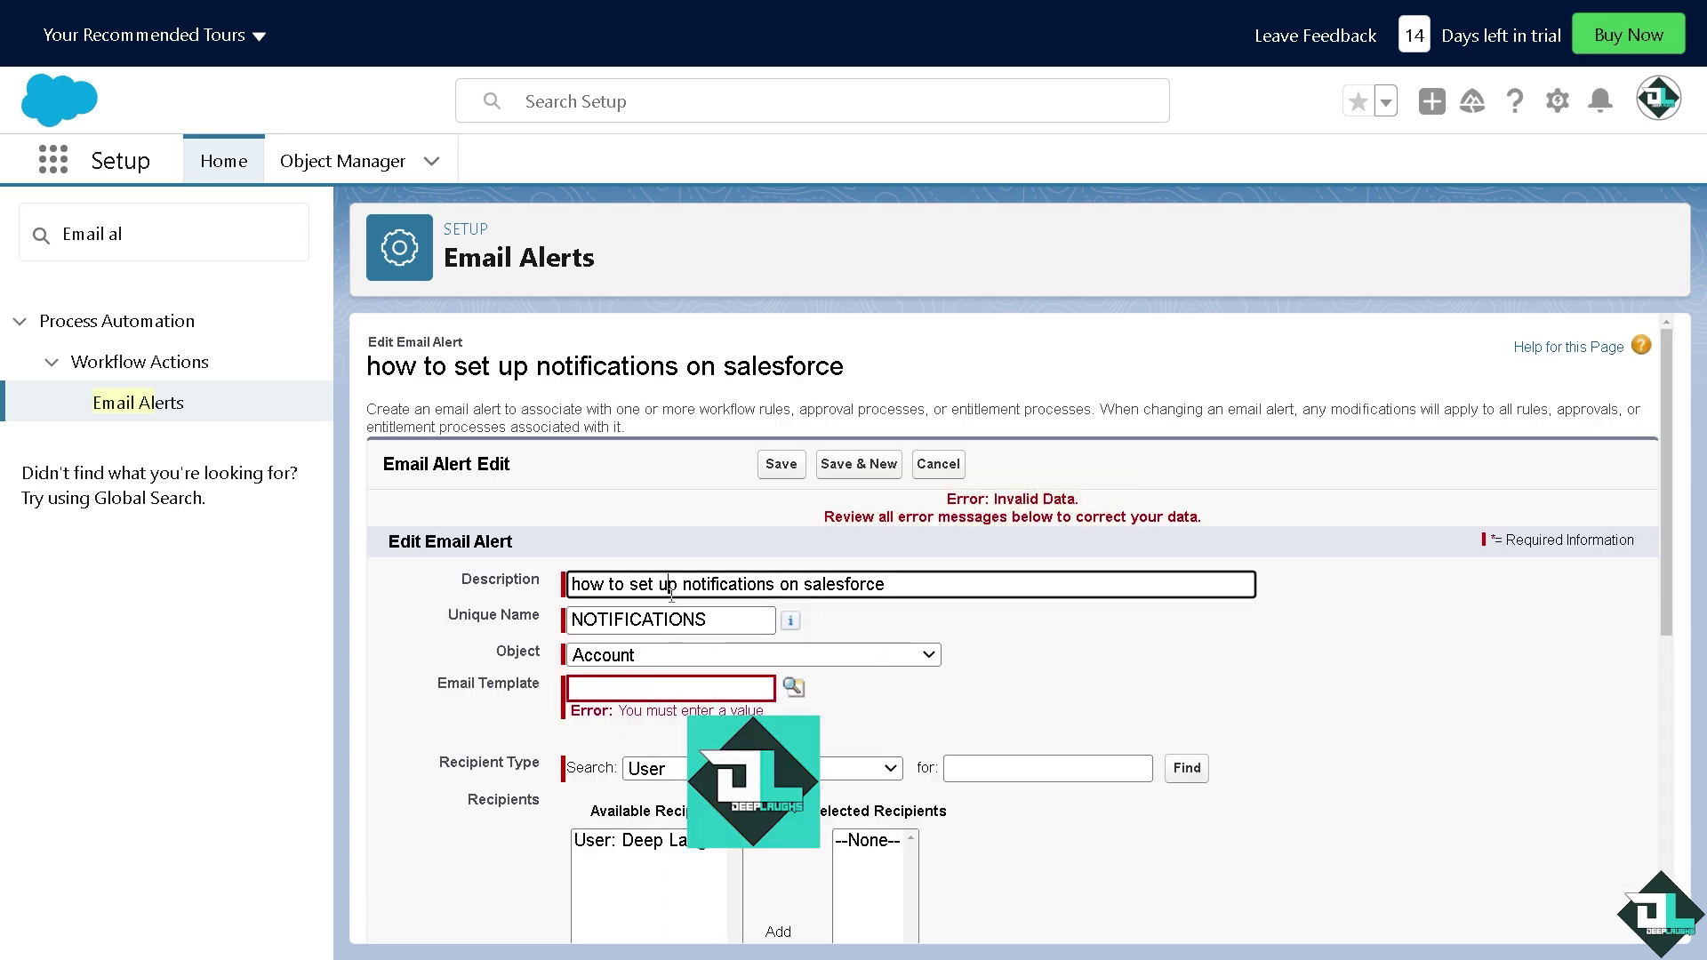
key(ctrl+c)
click(667, 687)
key(ctrl+v)
scroll(663, 751, down, 7)
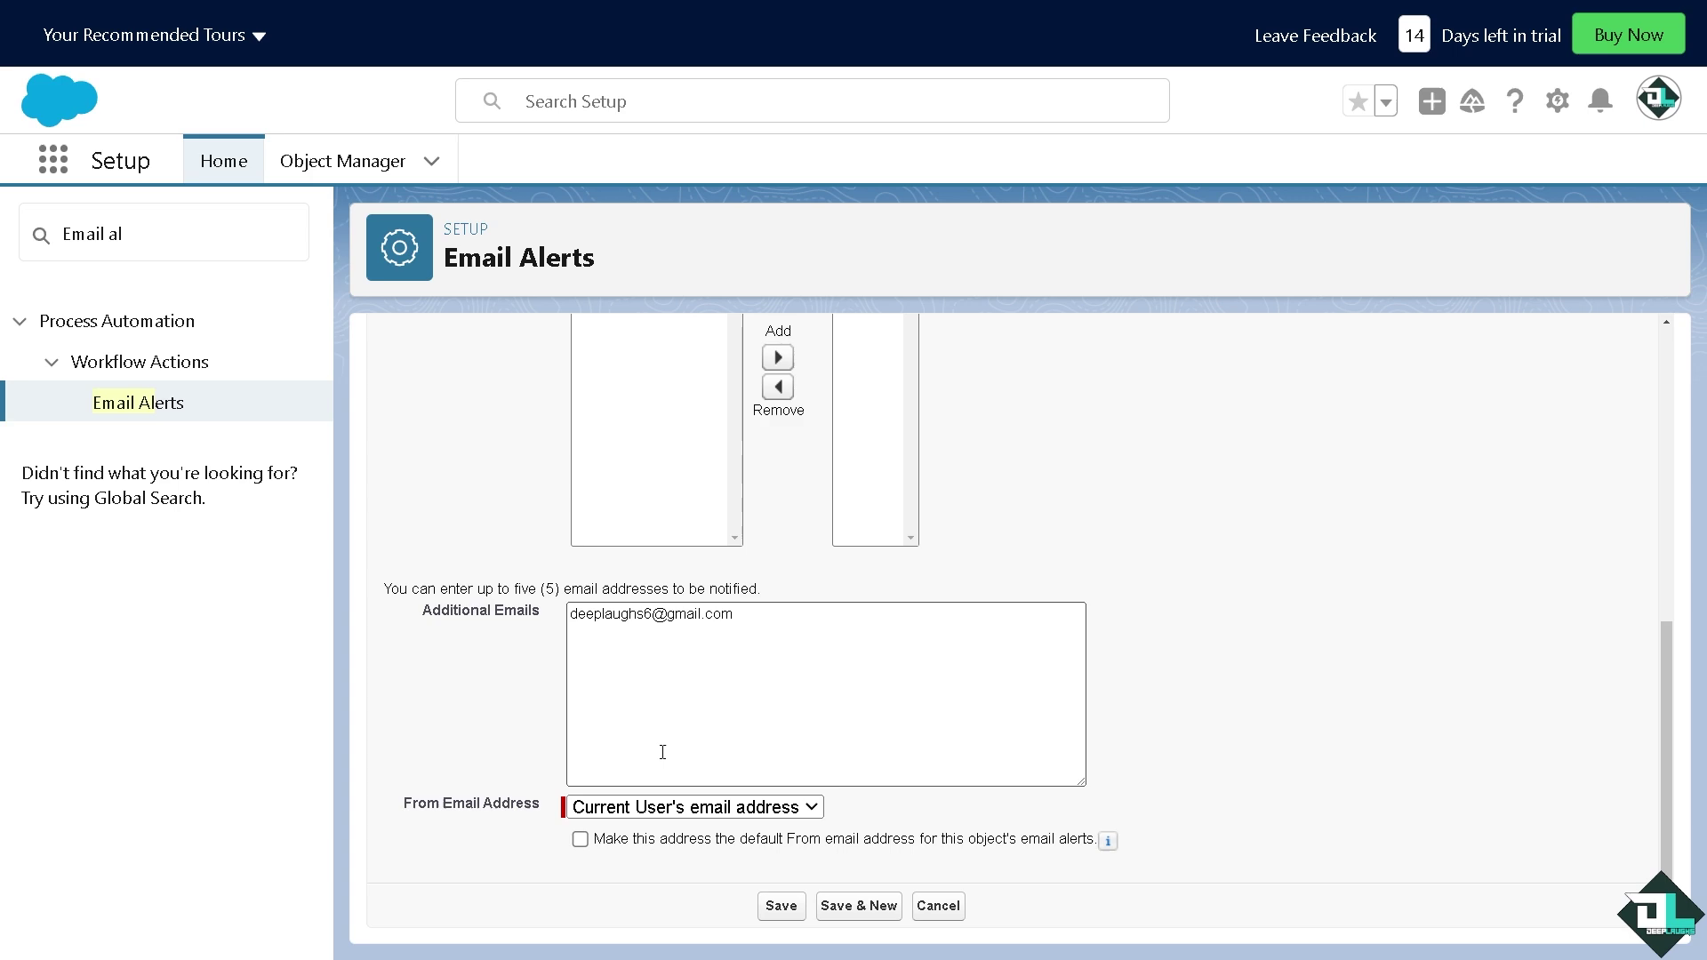
click(781, 906)
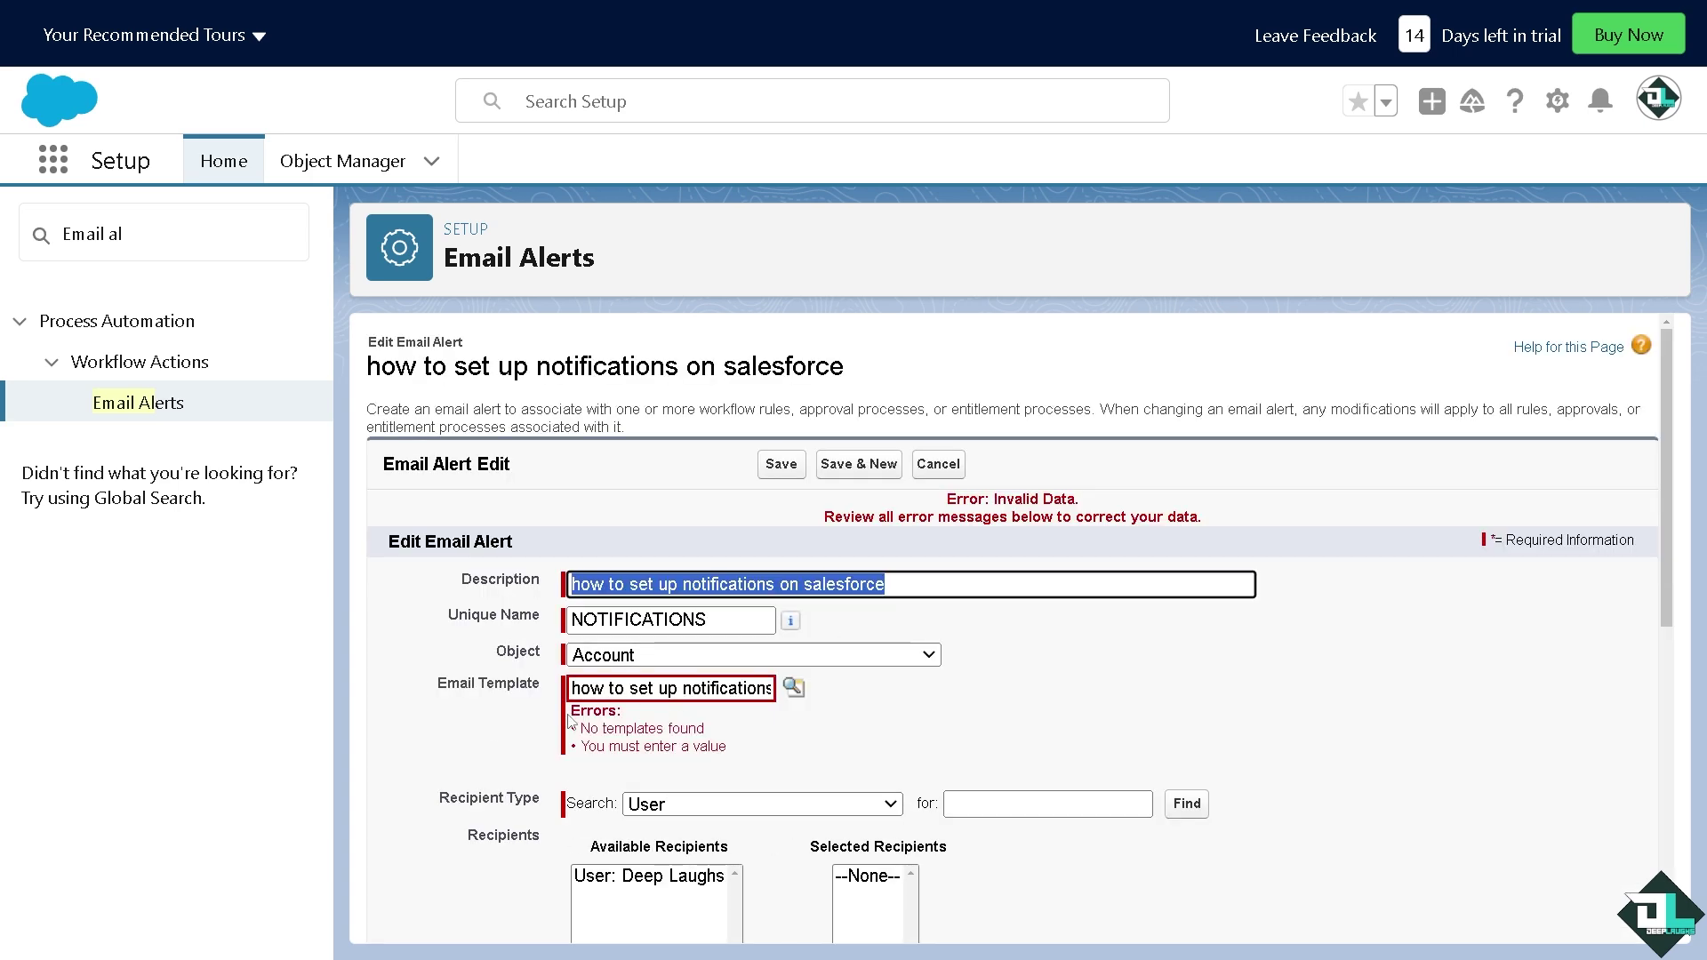
scroll(610, 848, down, 7)
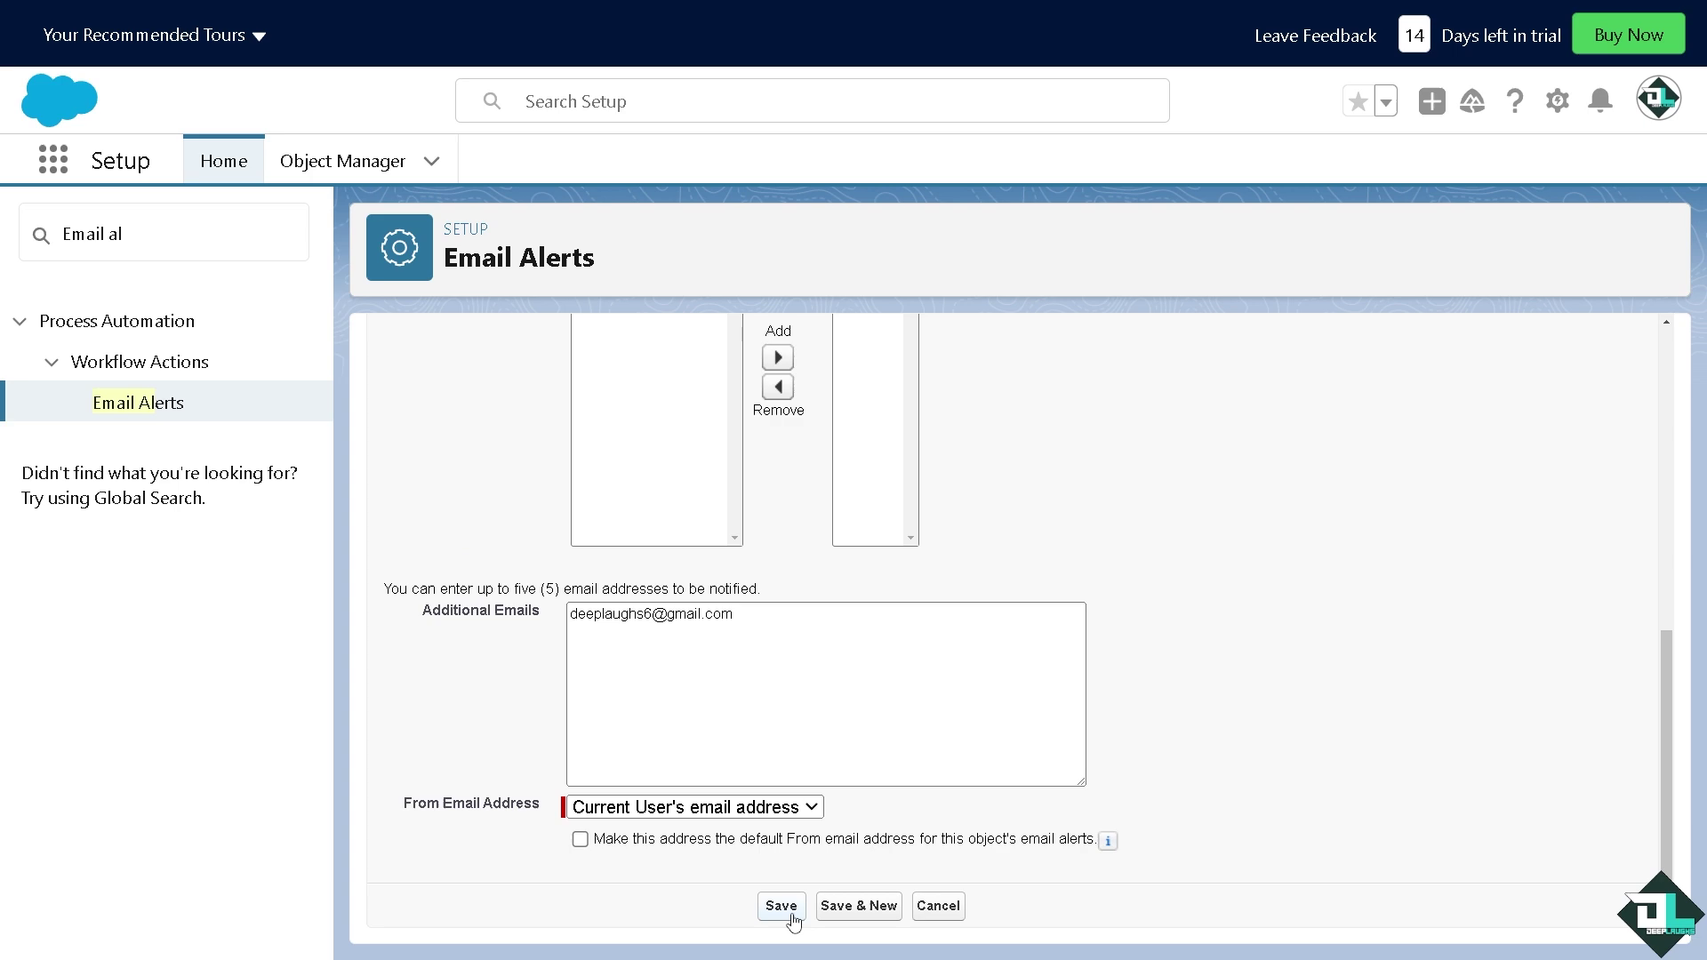
click(781, 906)
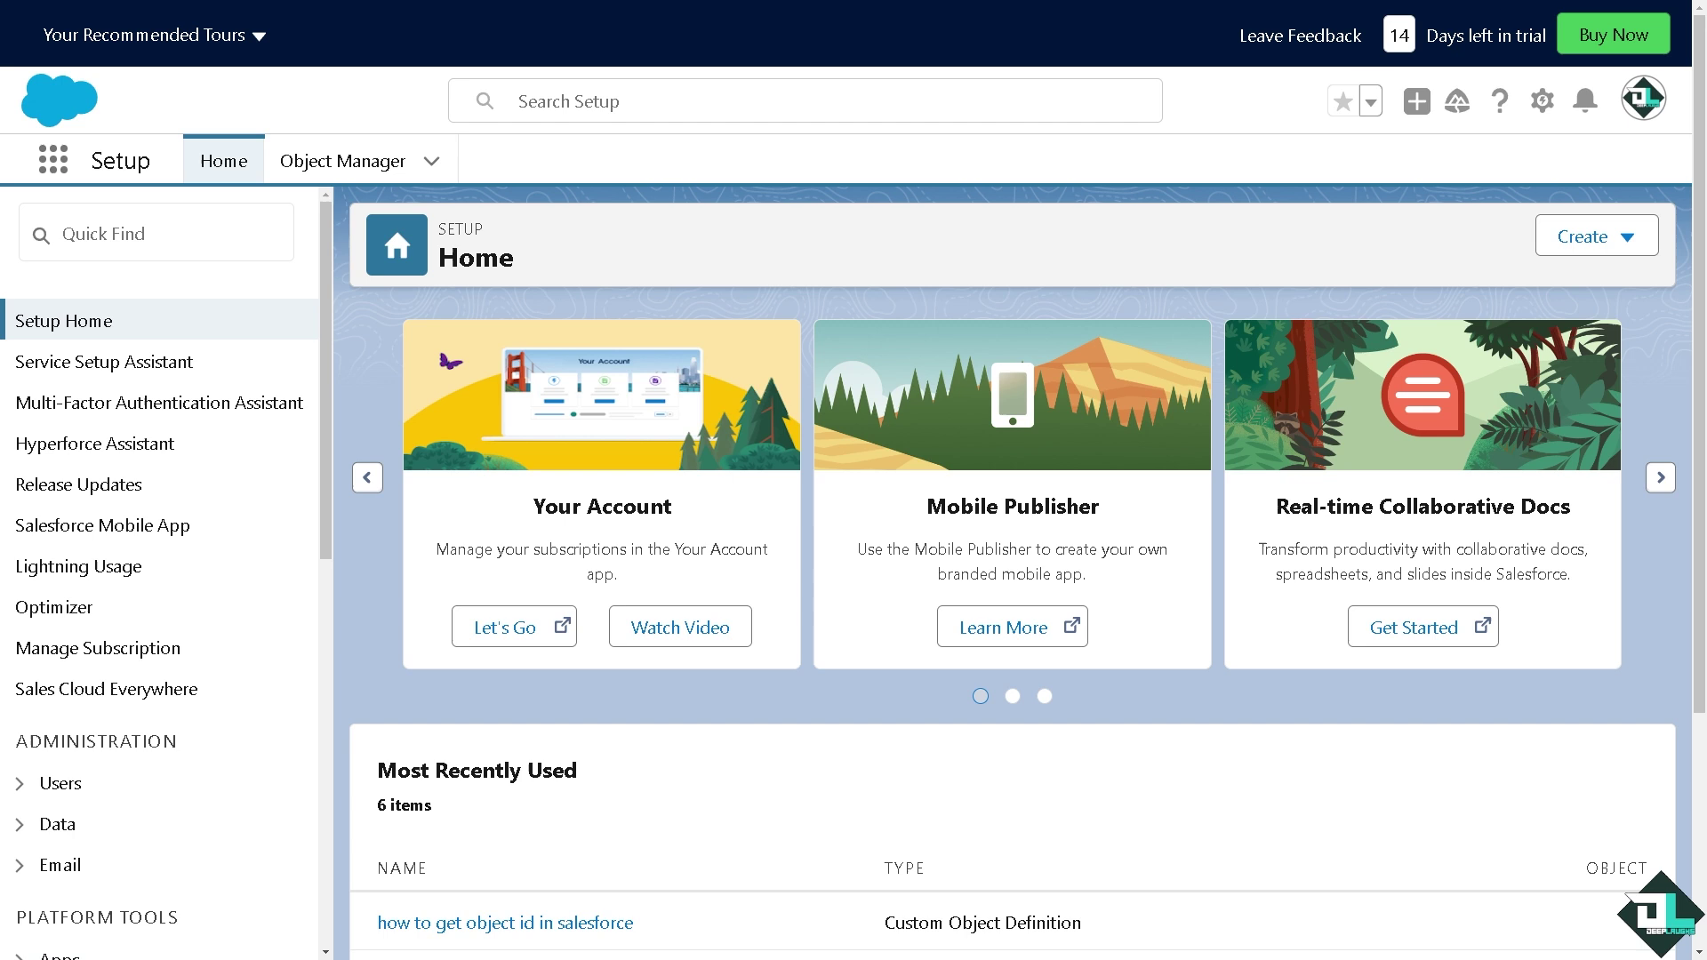
Search Quick Find for 'pROCESS builder', then replace it with 'mobile' to list mobile settings
click(132, 234)
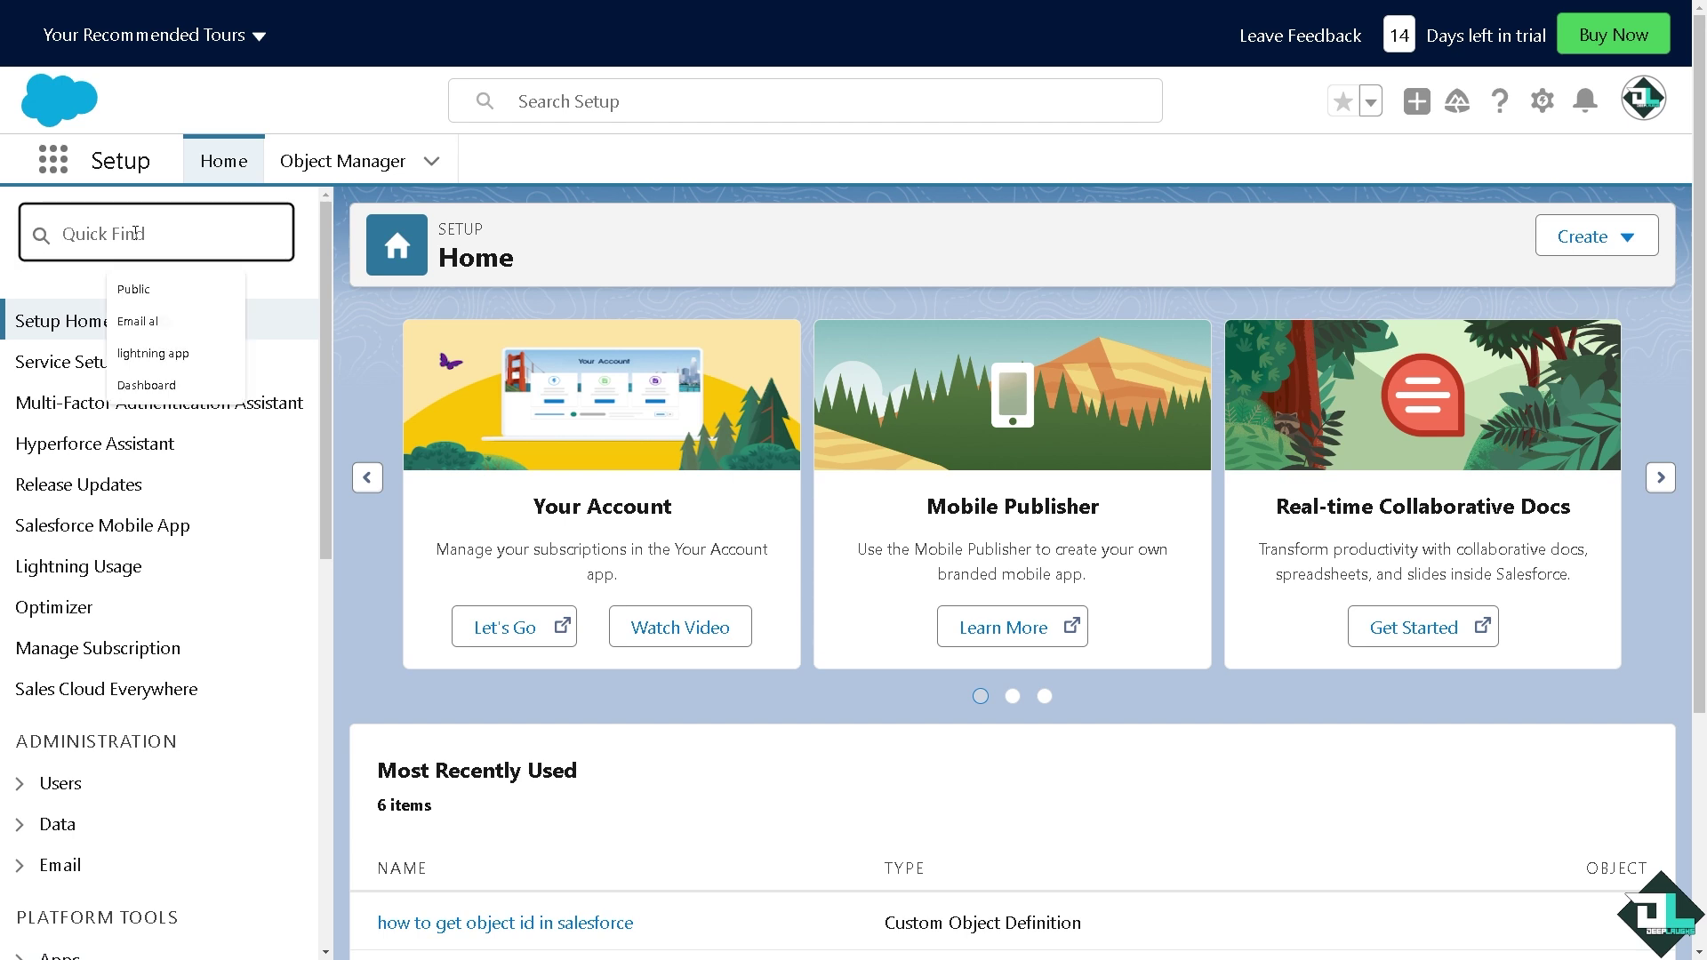
text(pR)
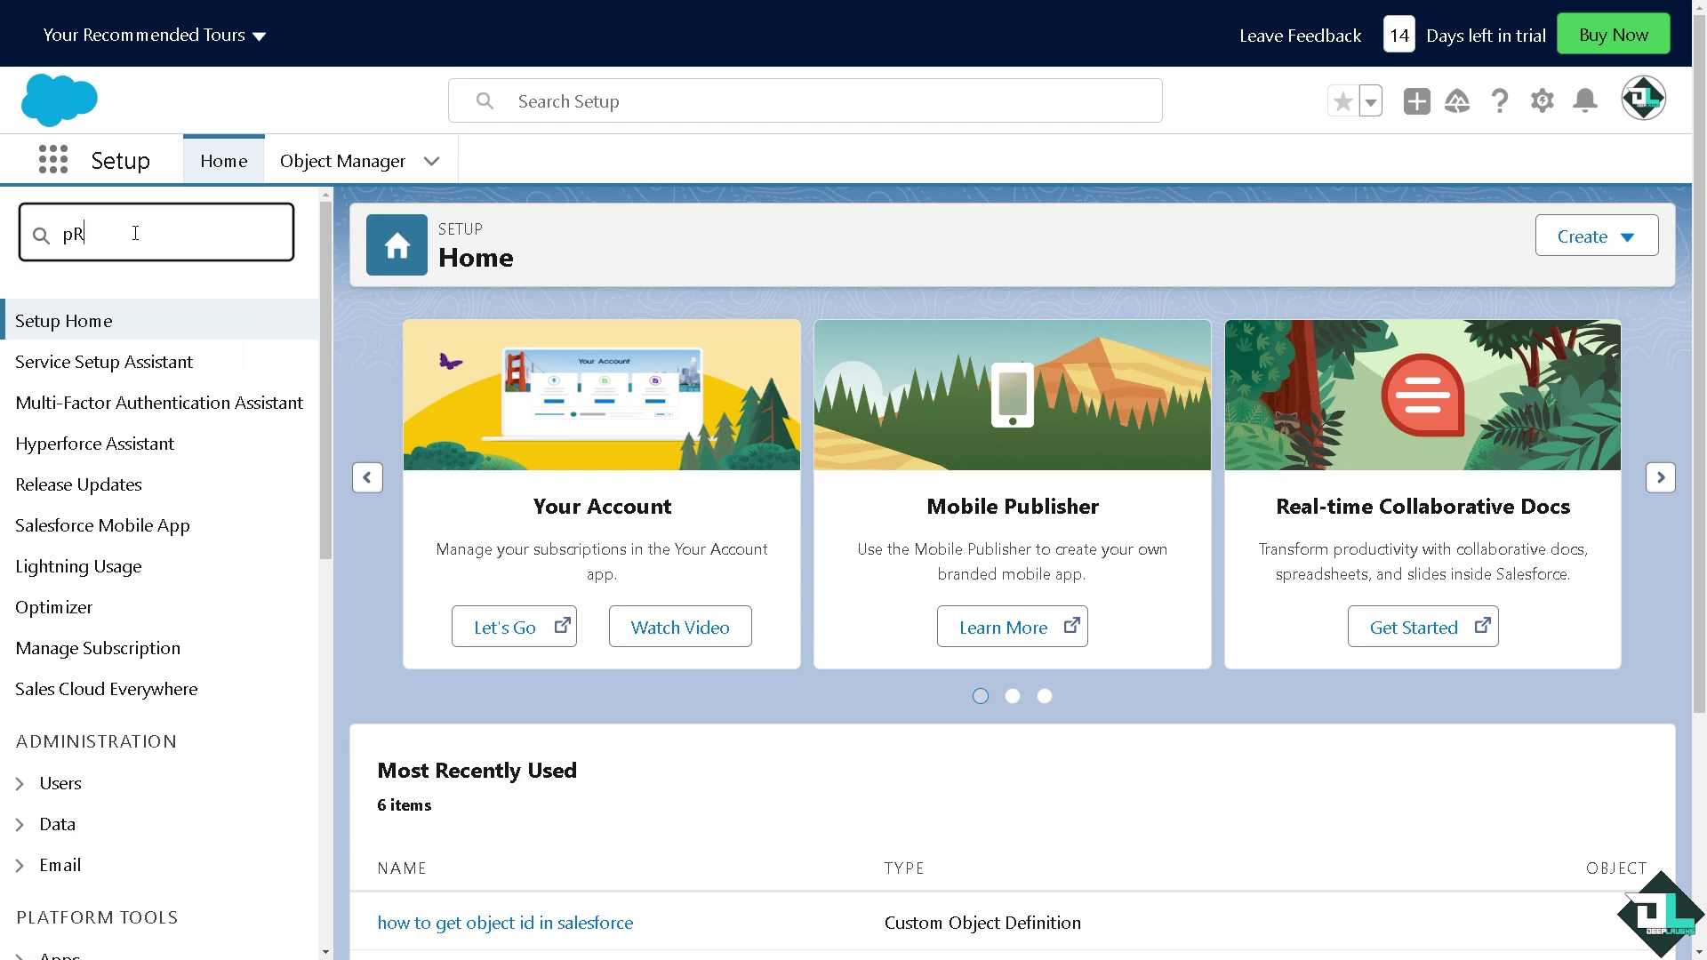
text(OCESS)
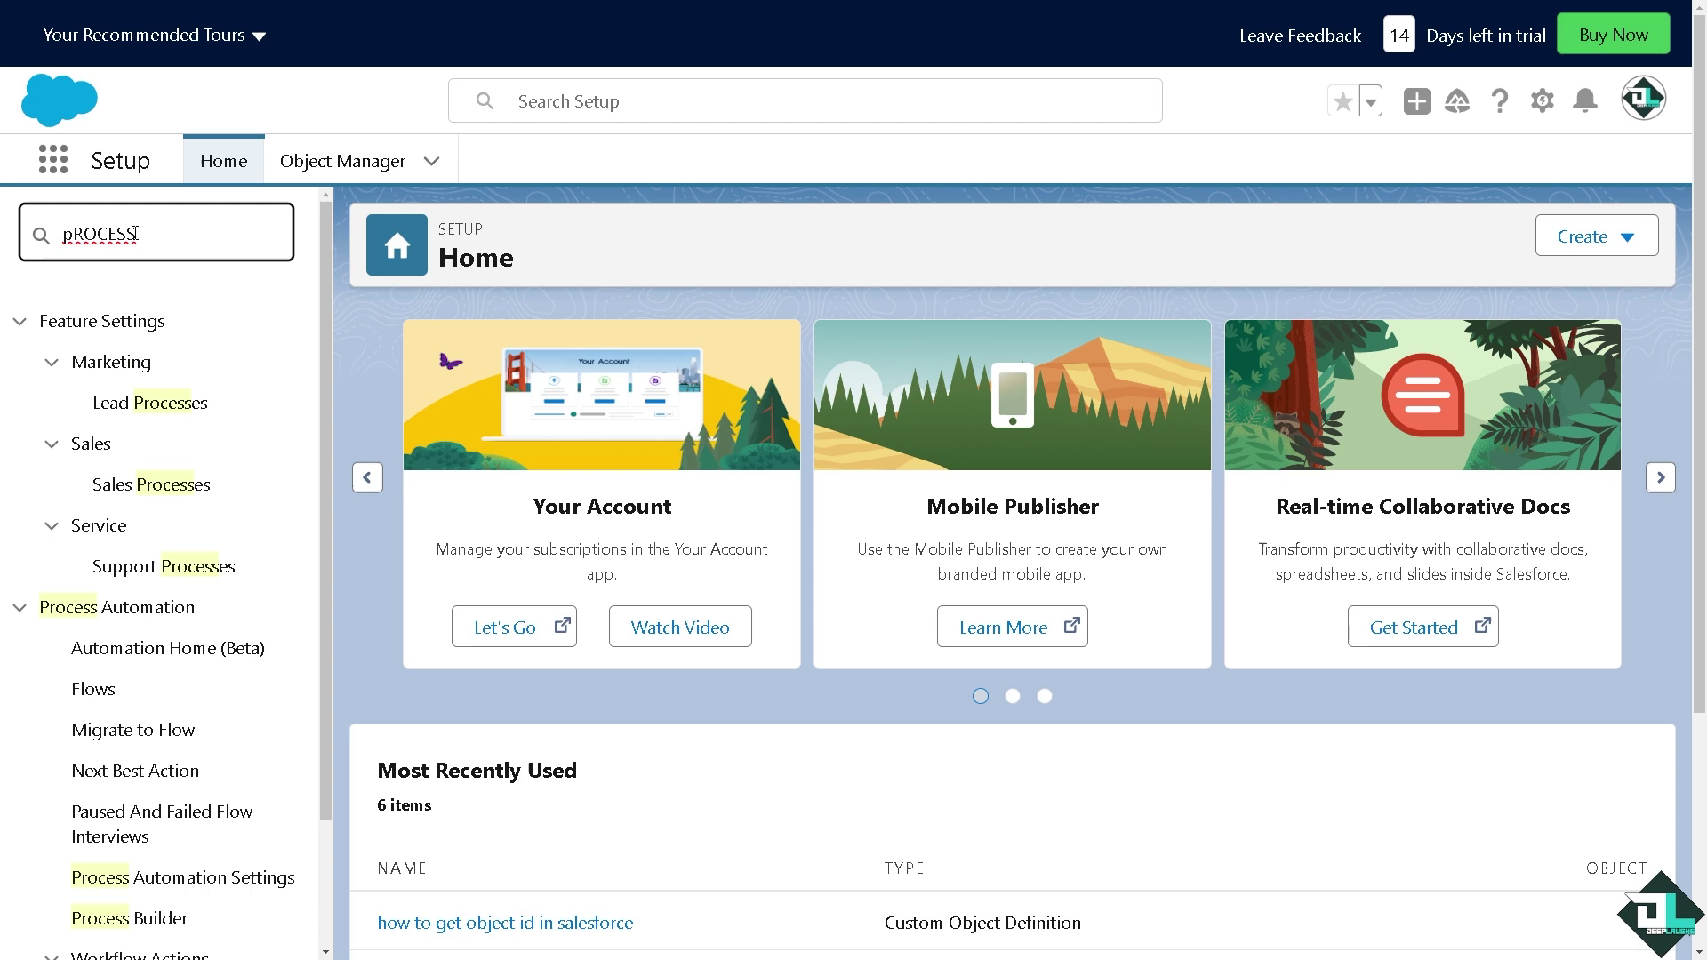
text( builder)
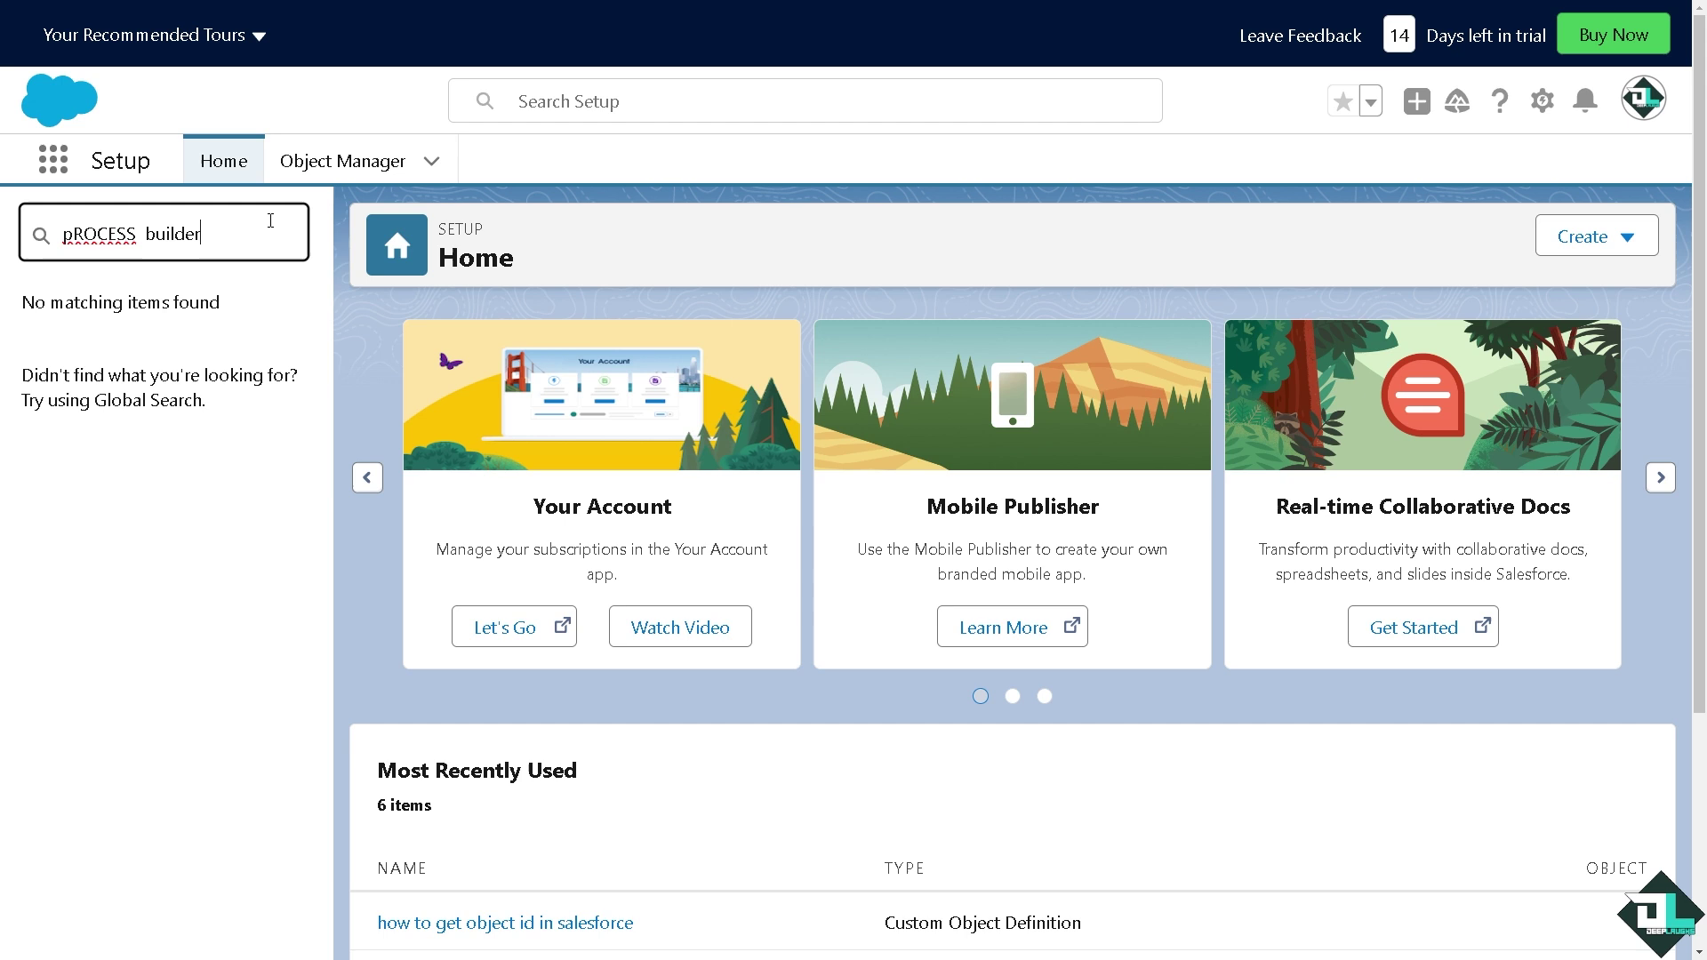
triple_click(234, 234)
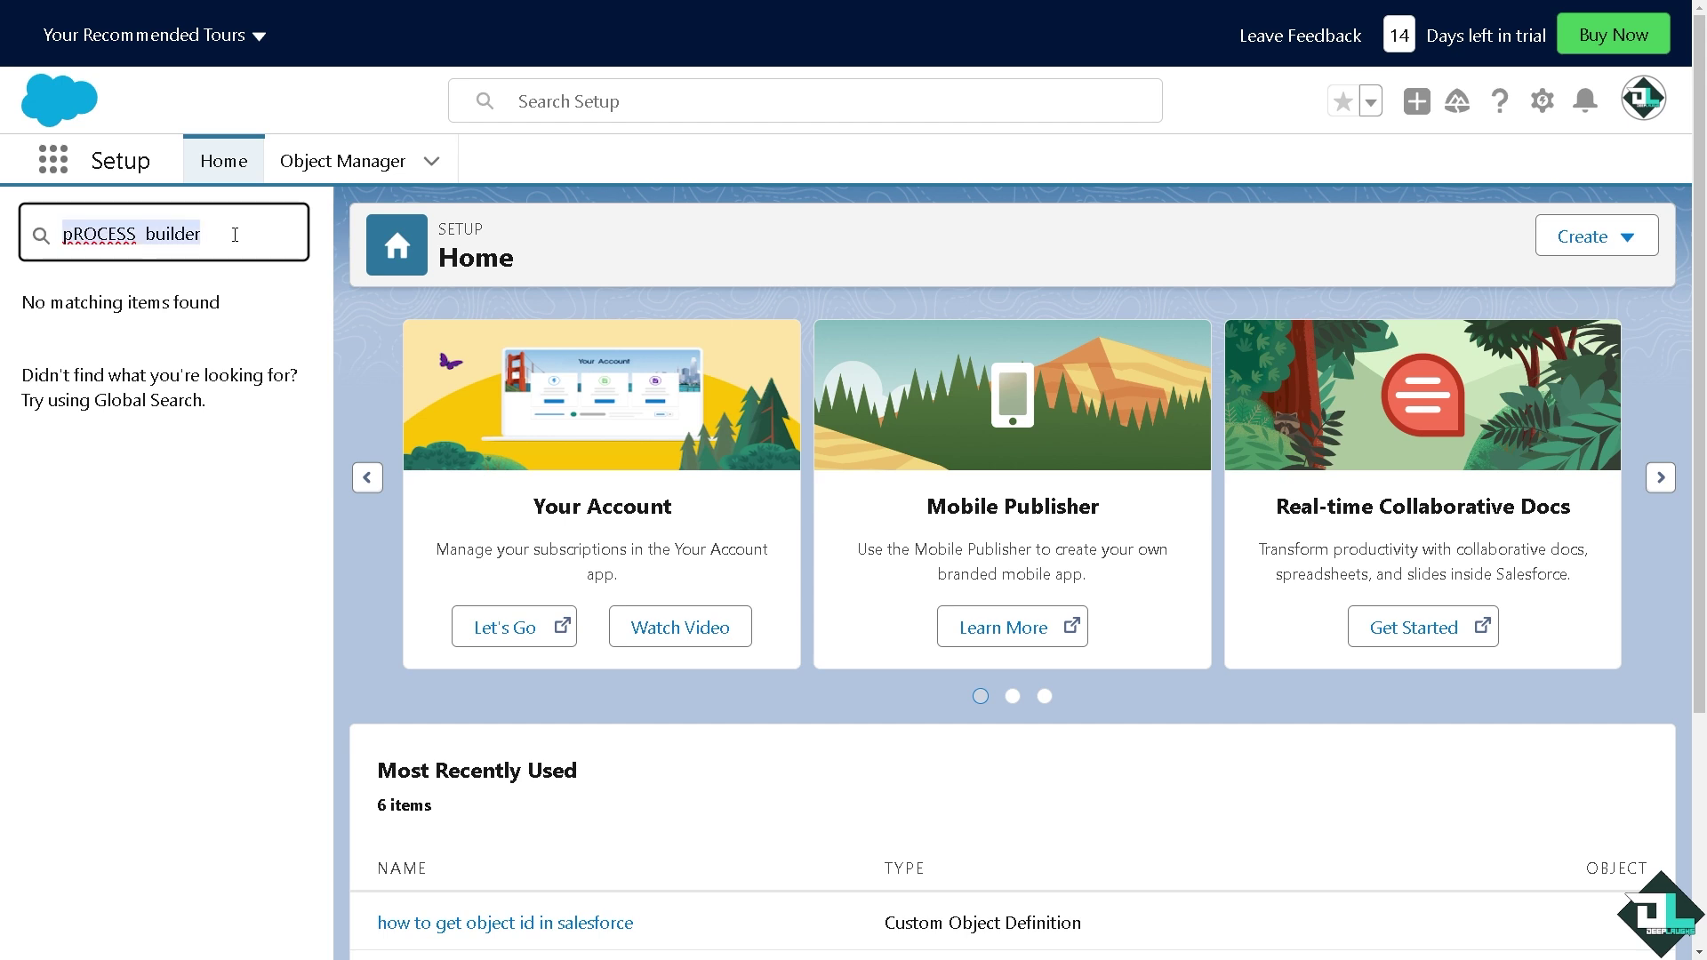
text(mobiler)
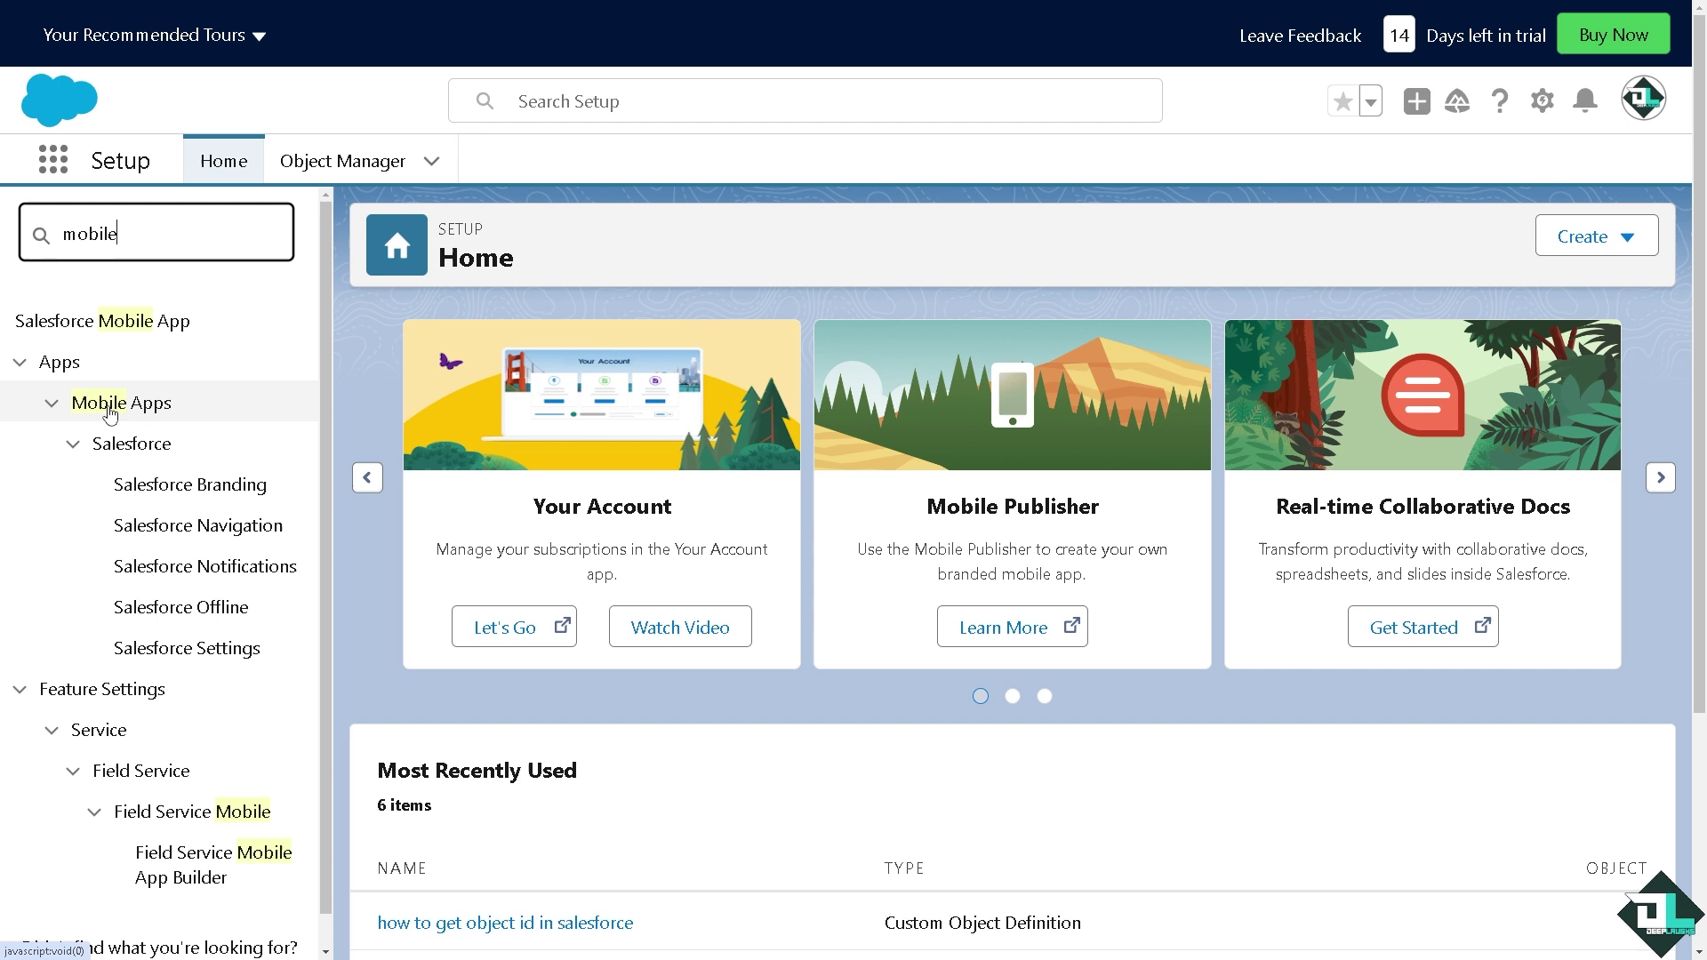
Open Salesforce Notifications and toggle the in-app and push checkboxes off and back on, leaving both checked
click(213, 571)
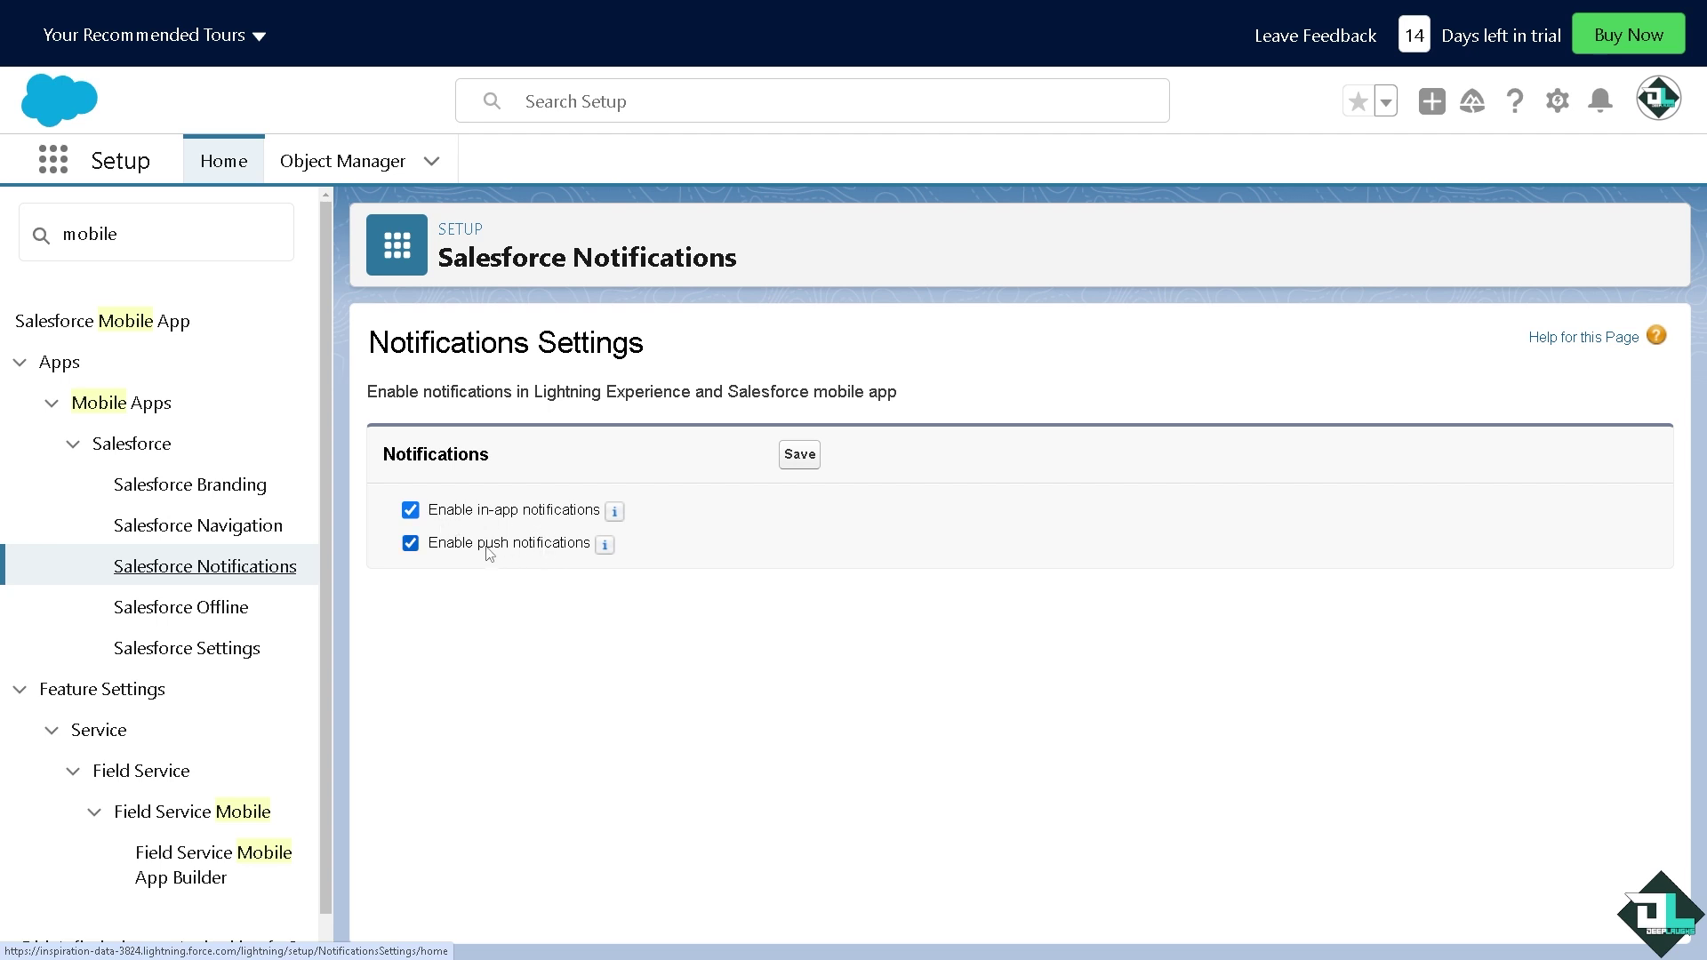
click(410, 544)
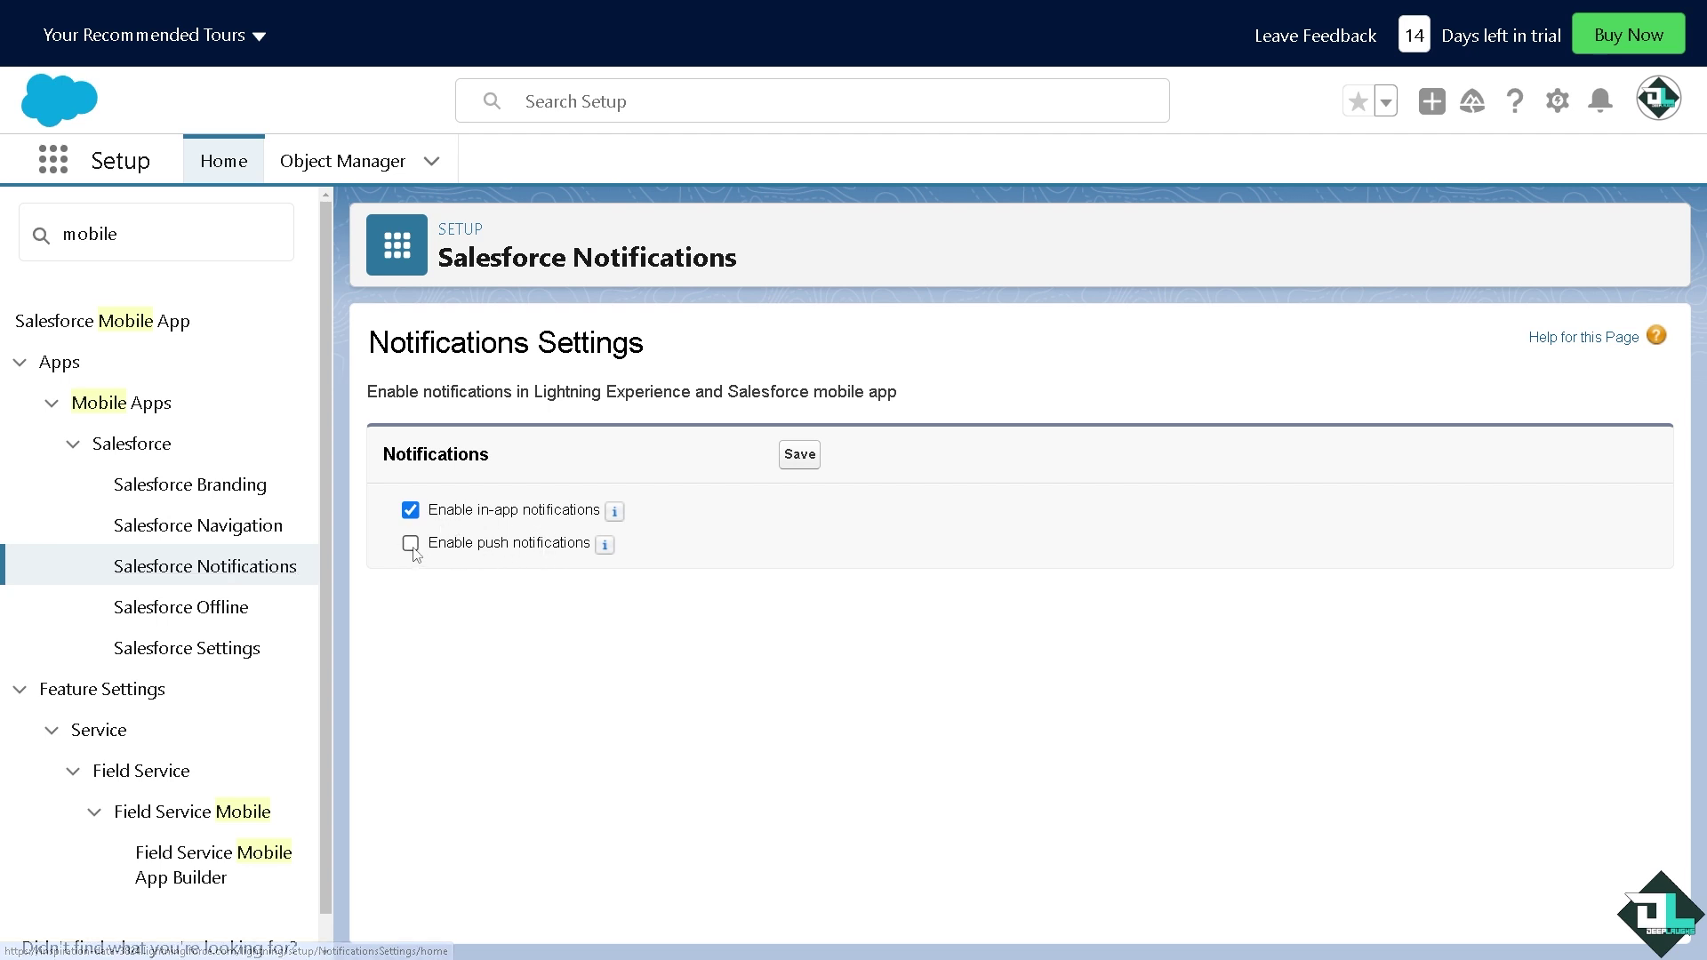
click(410, 510)
click(410, 510)
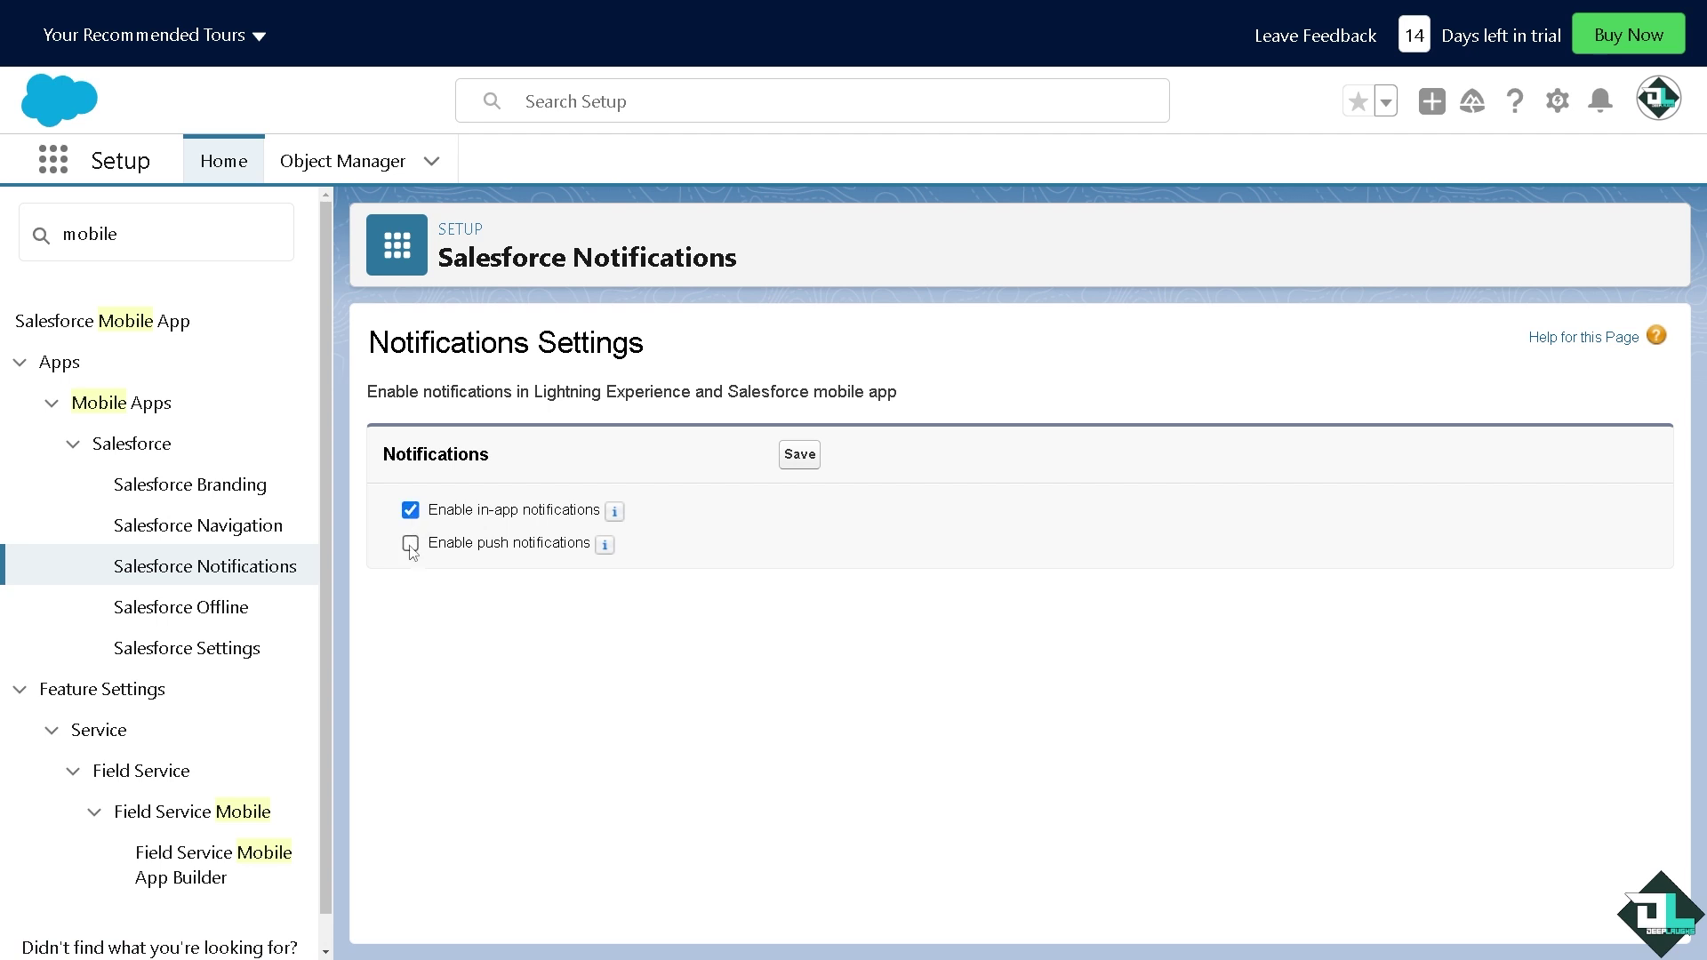
click(409, 544)
Search Quick Find for 'custom noti' and open Notification Builder > Custom Notifications
drag(132, 225, 60, 233)
text(custom)
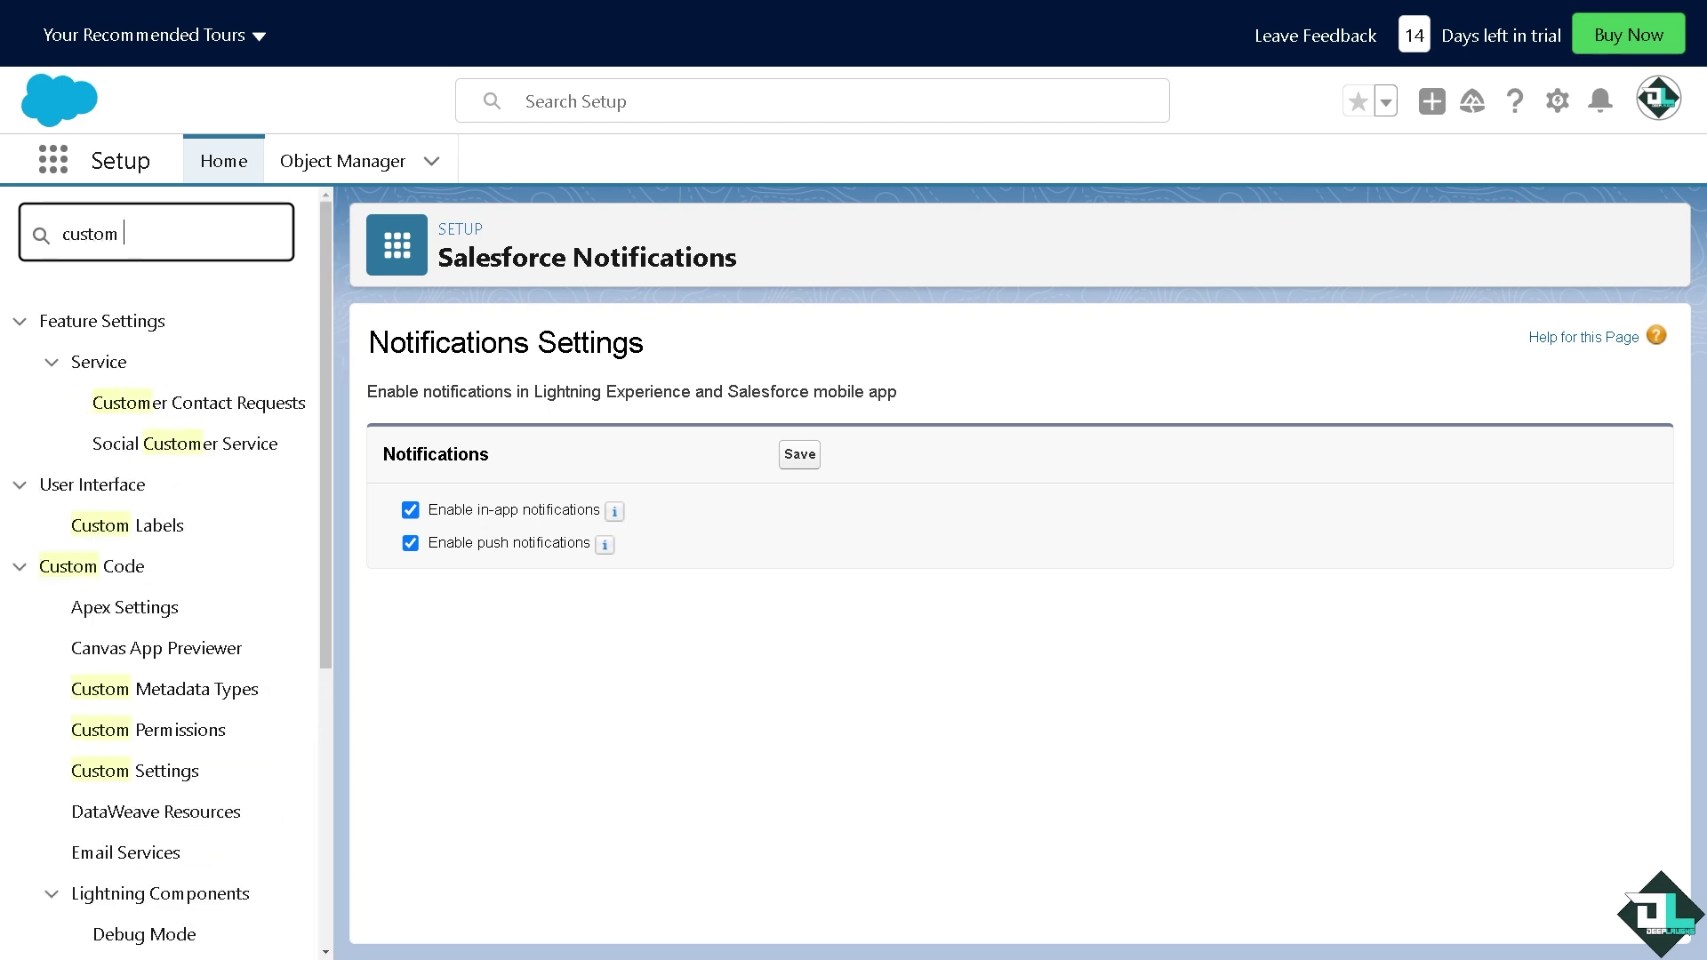
text(e noti)
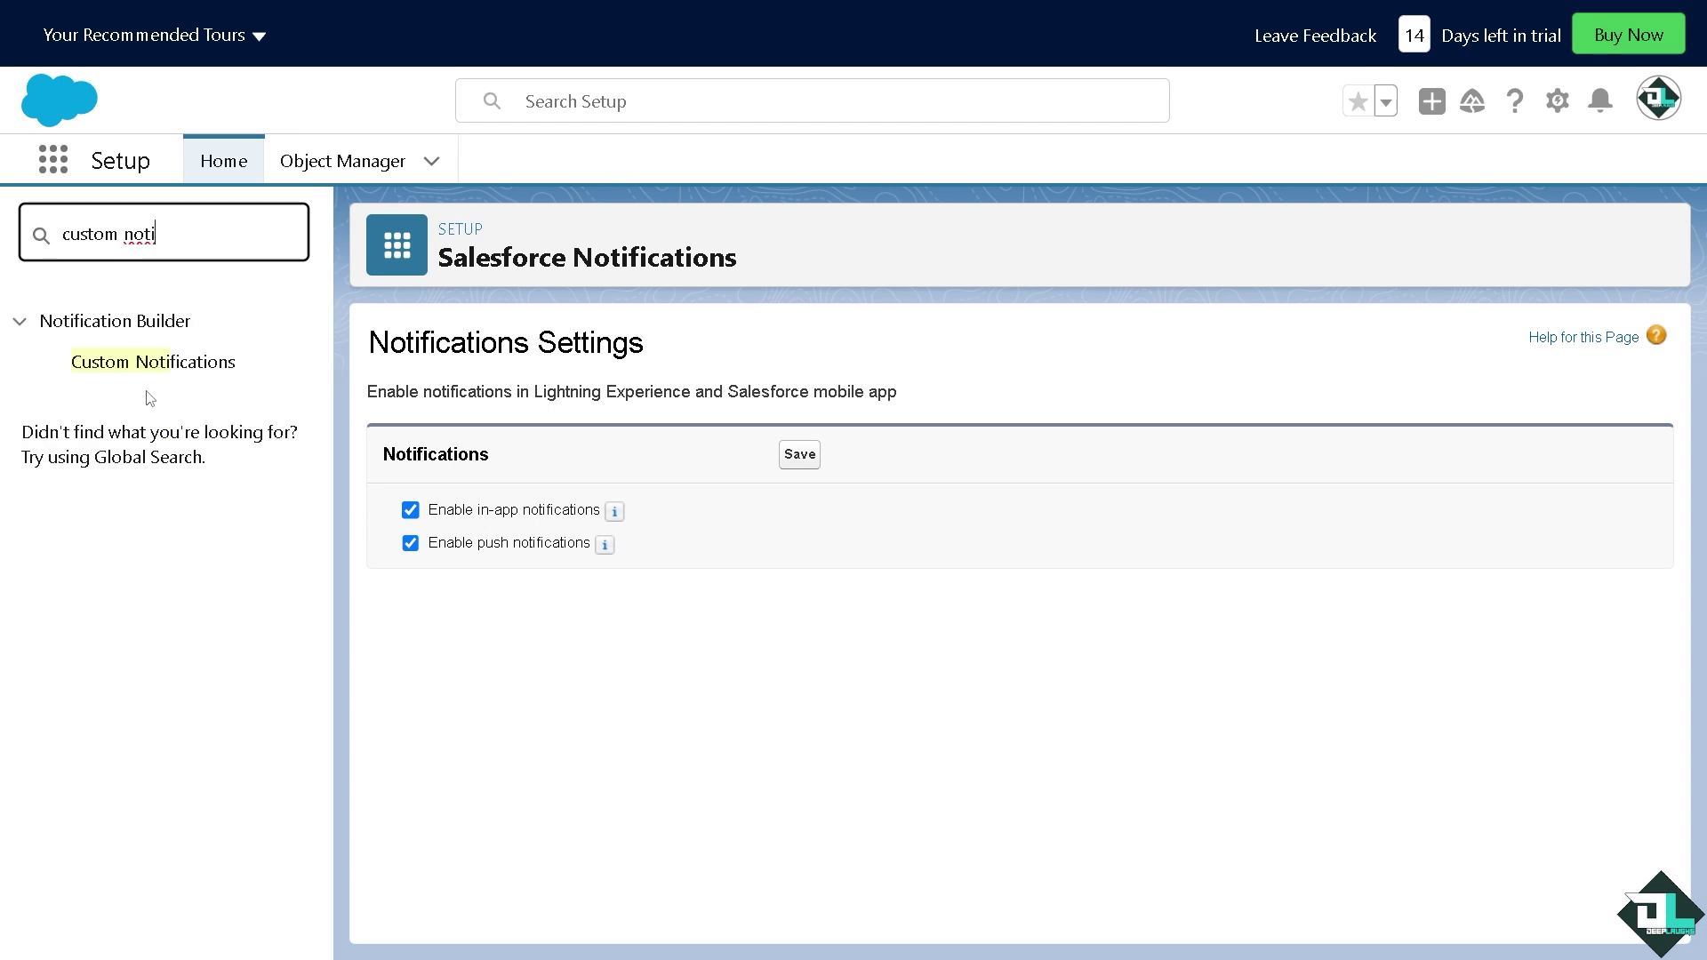
click(161, 370)
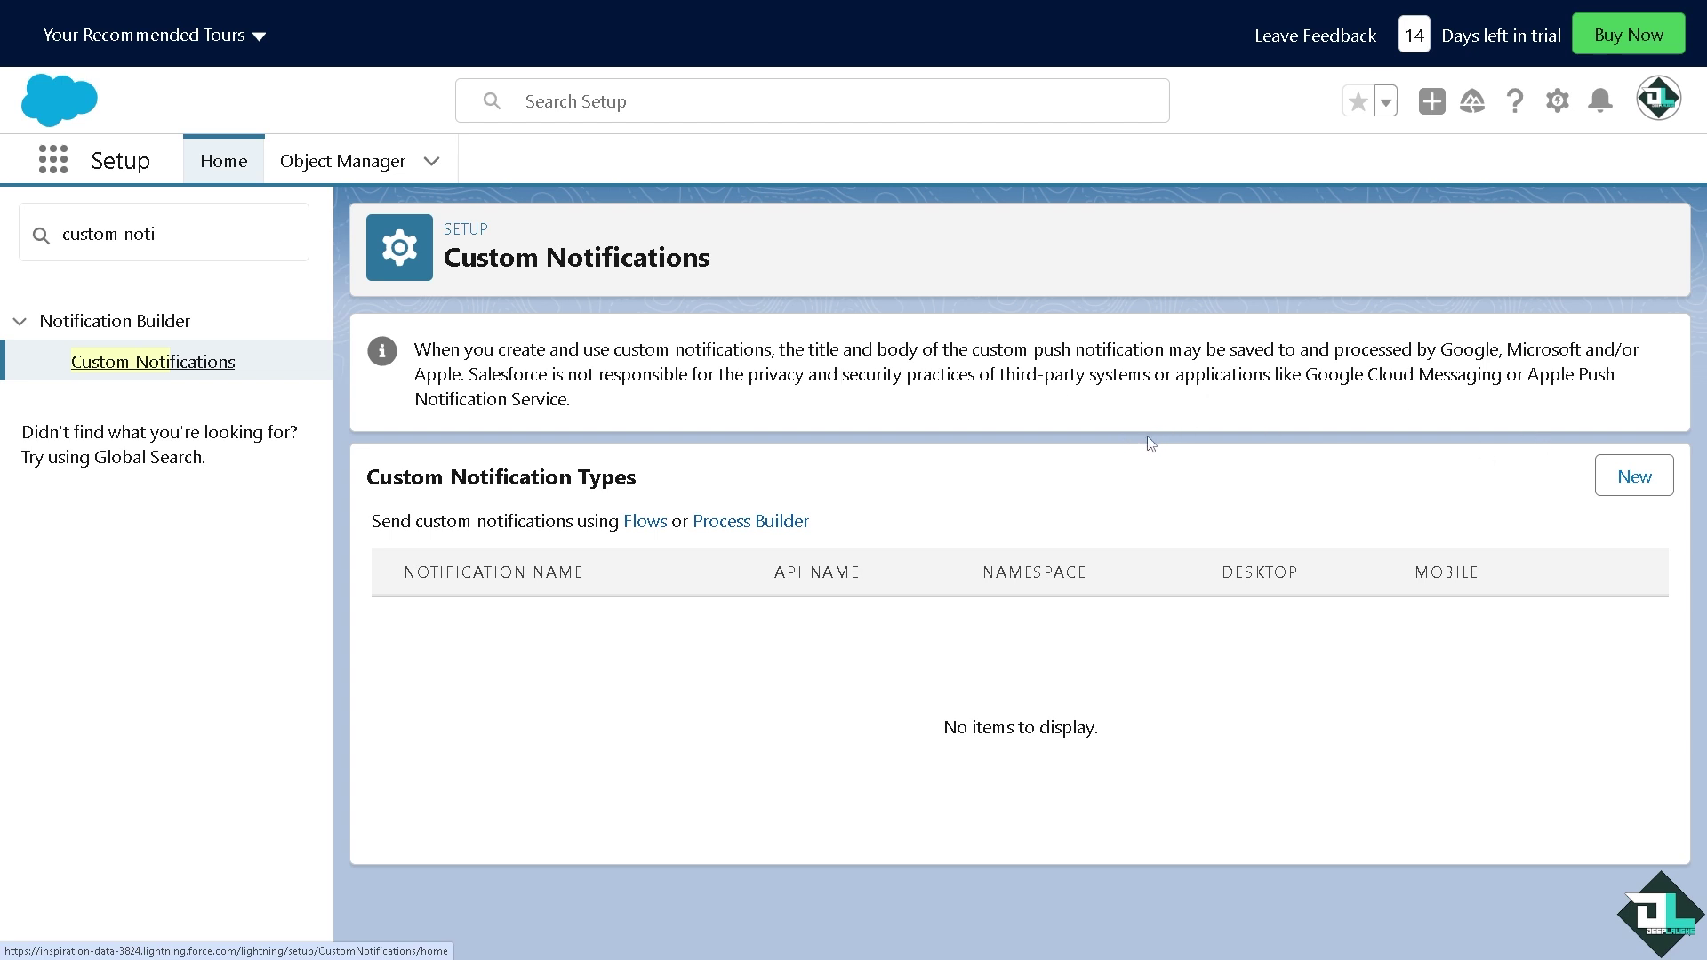
Add a new custom notification type named 'how to set up notifications on salesforce' with Desktop and Mobile channels ticked
click(1640, 487)
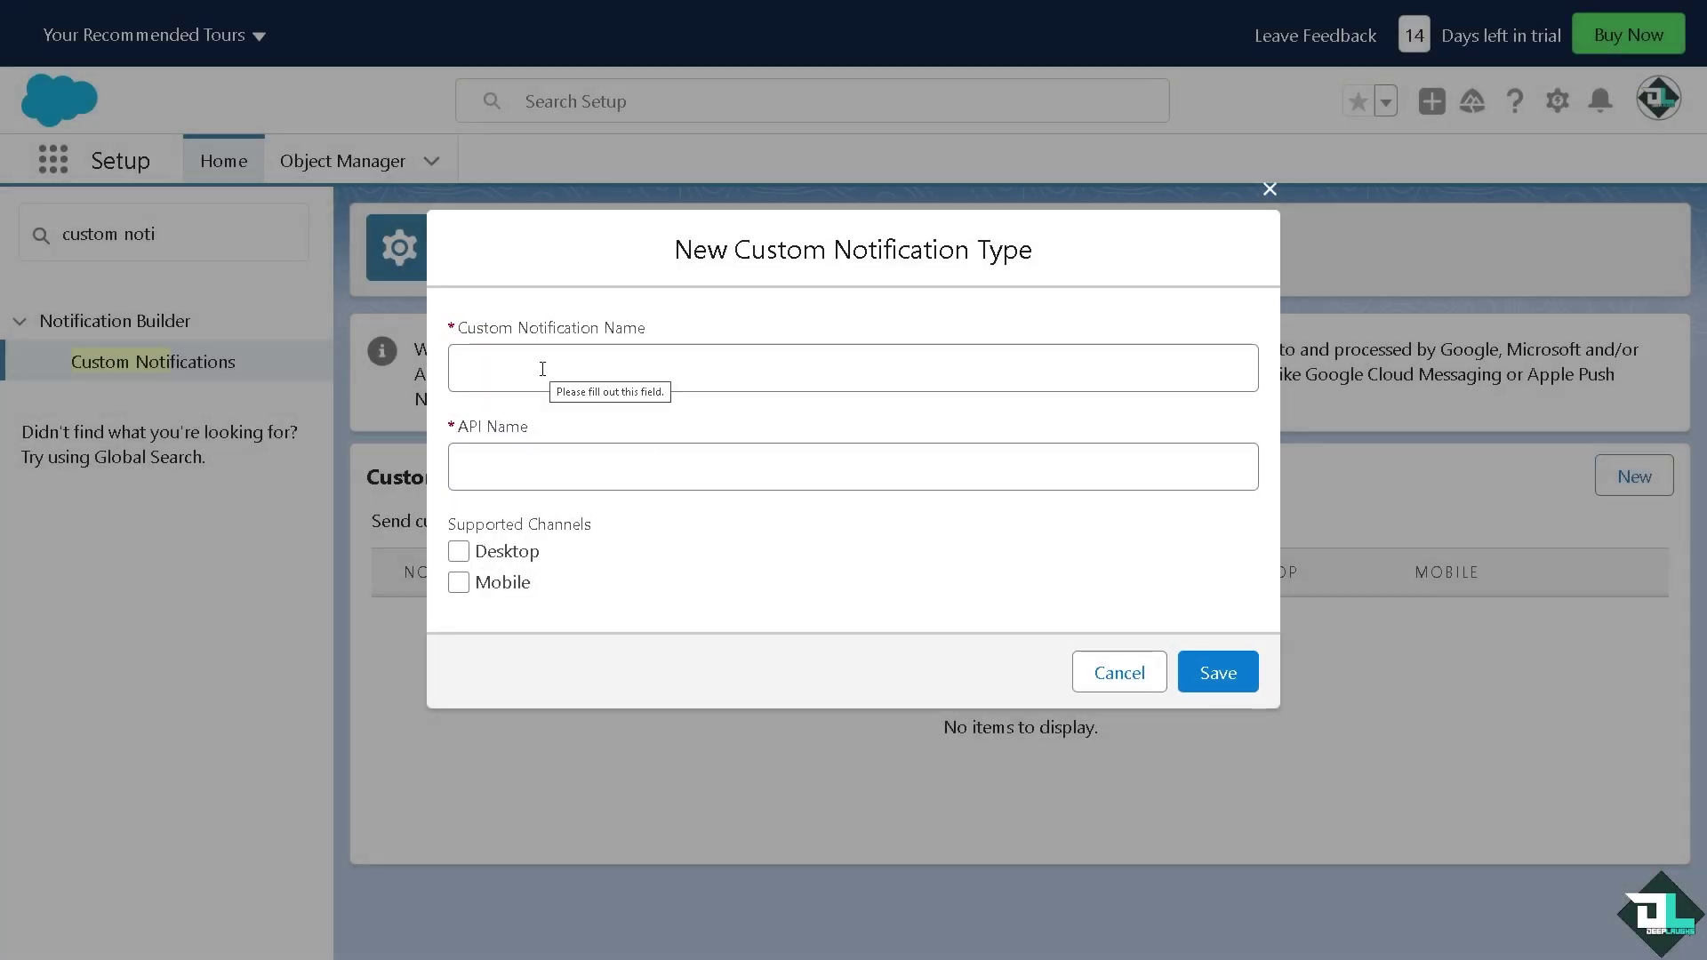
click(542, 369)
text(how to set up notifications on salesforce)
click(568, 466)
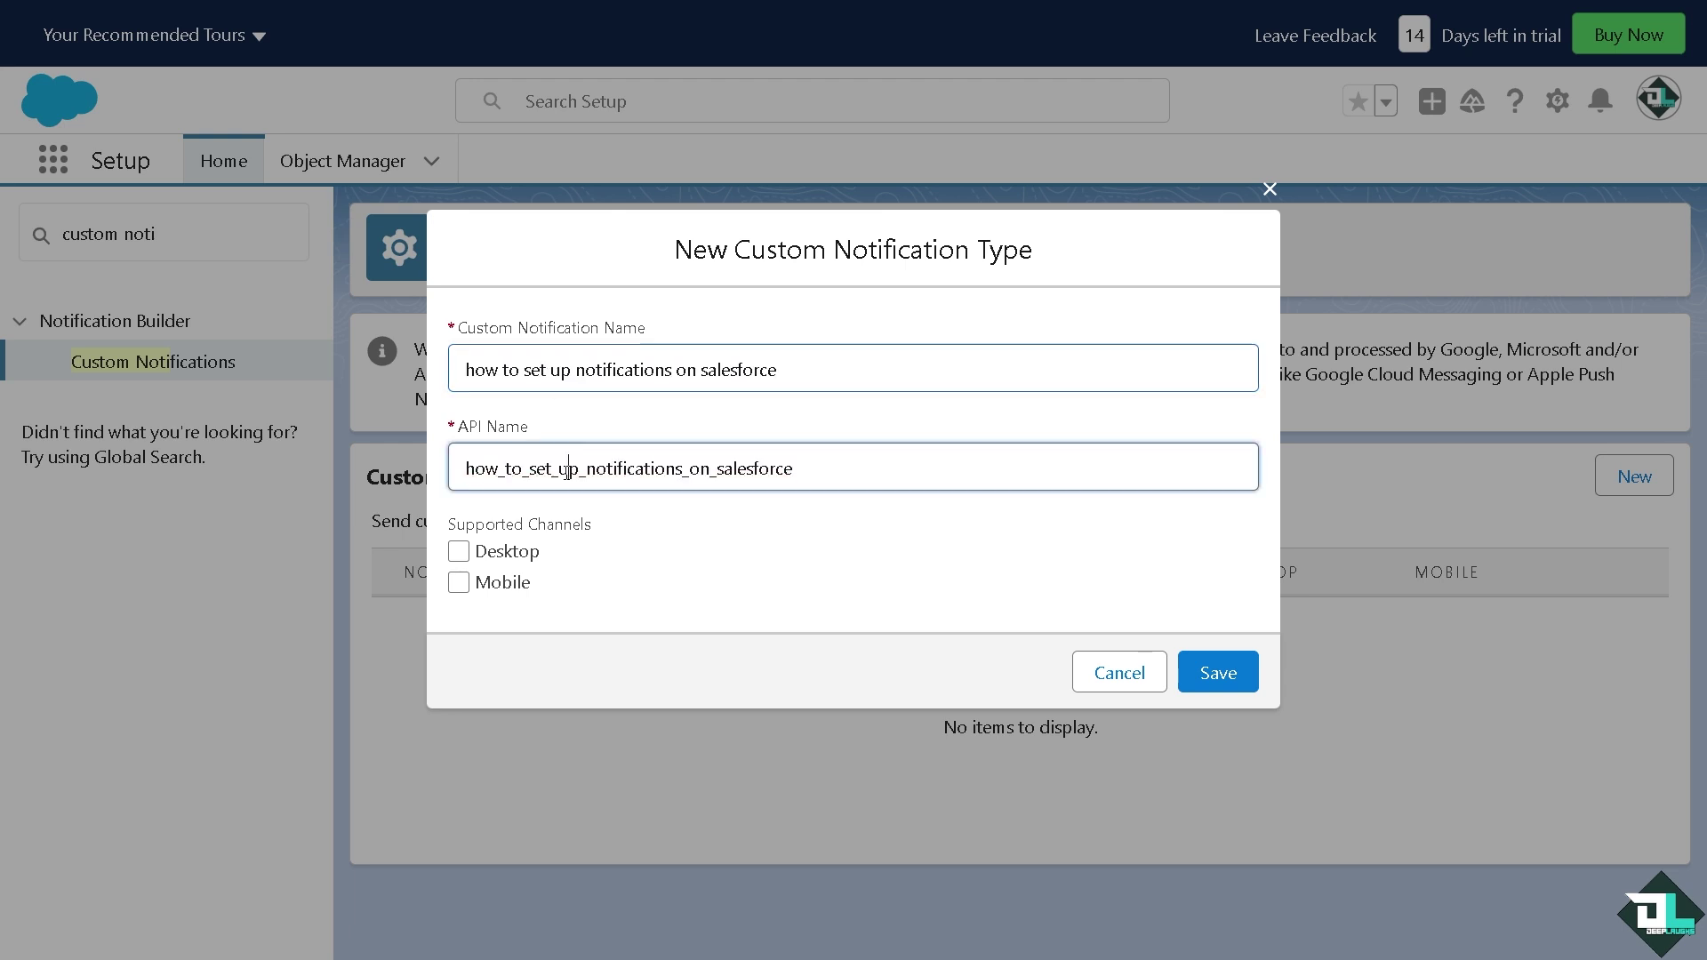
click(500, 564)
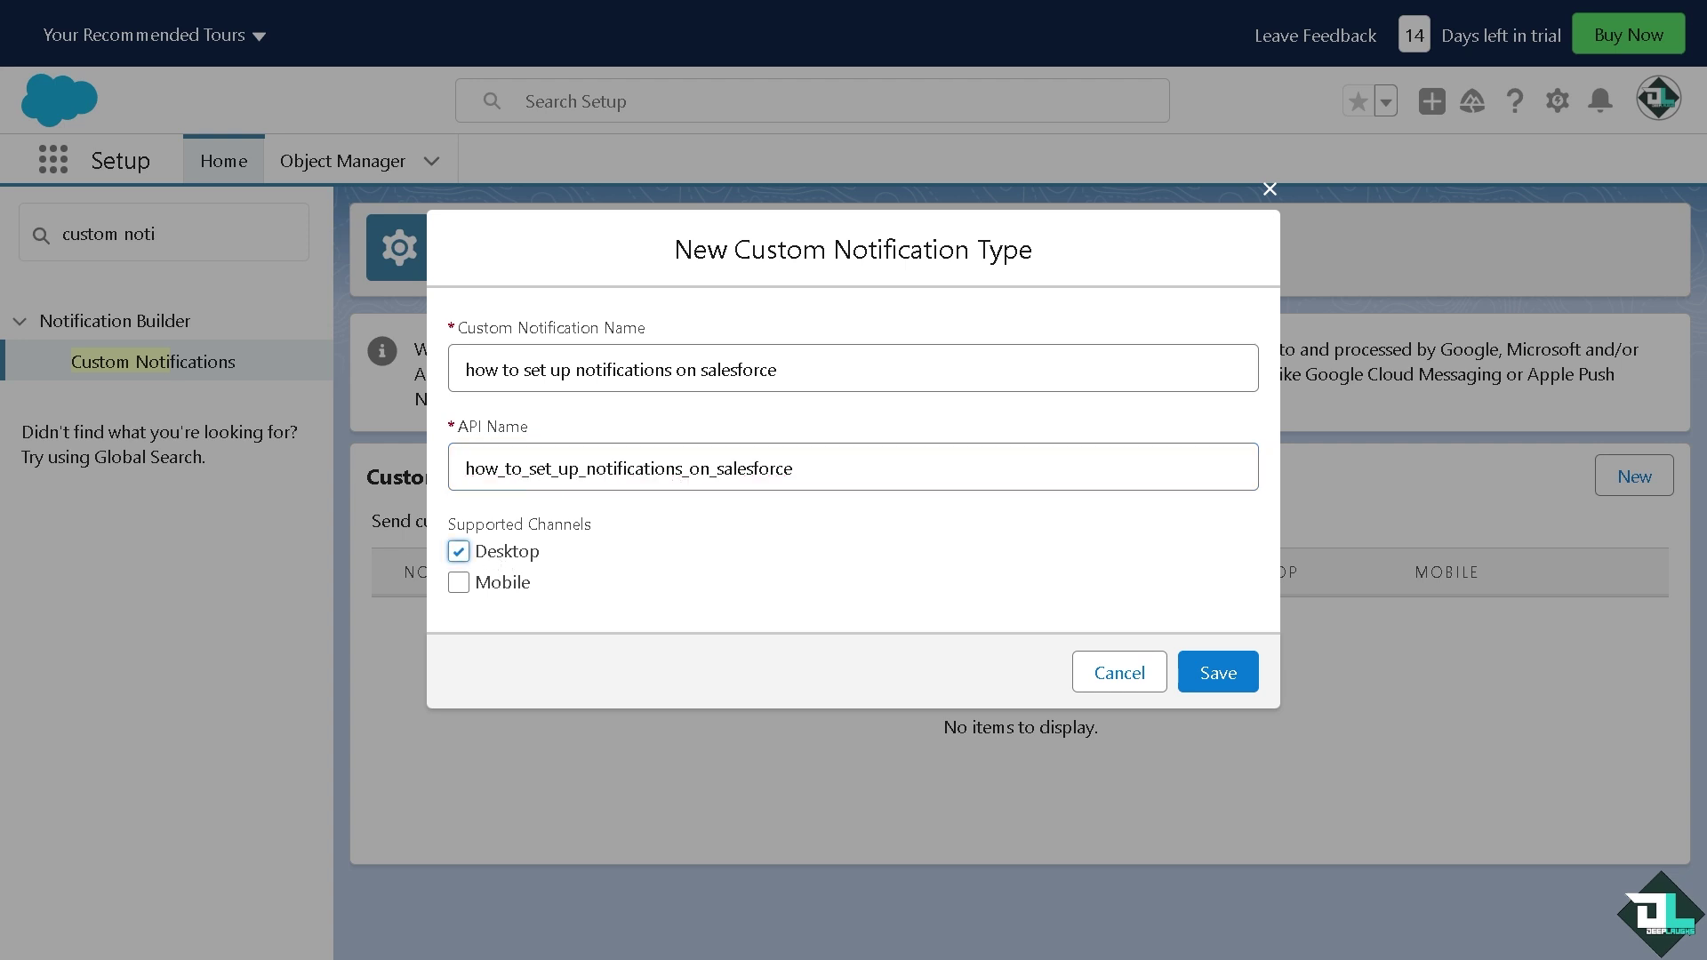
click(485, 589)
click(1223, 681)
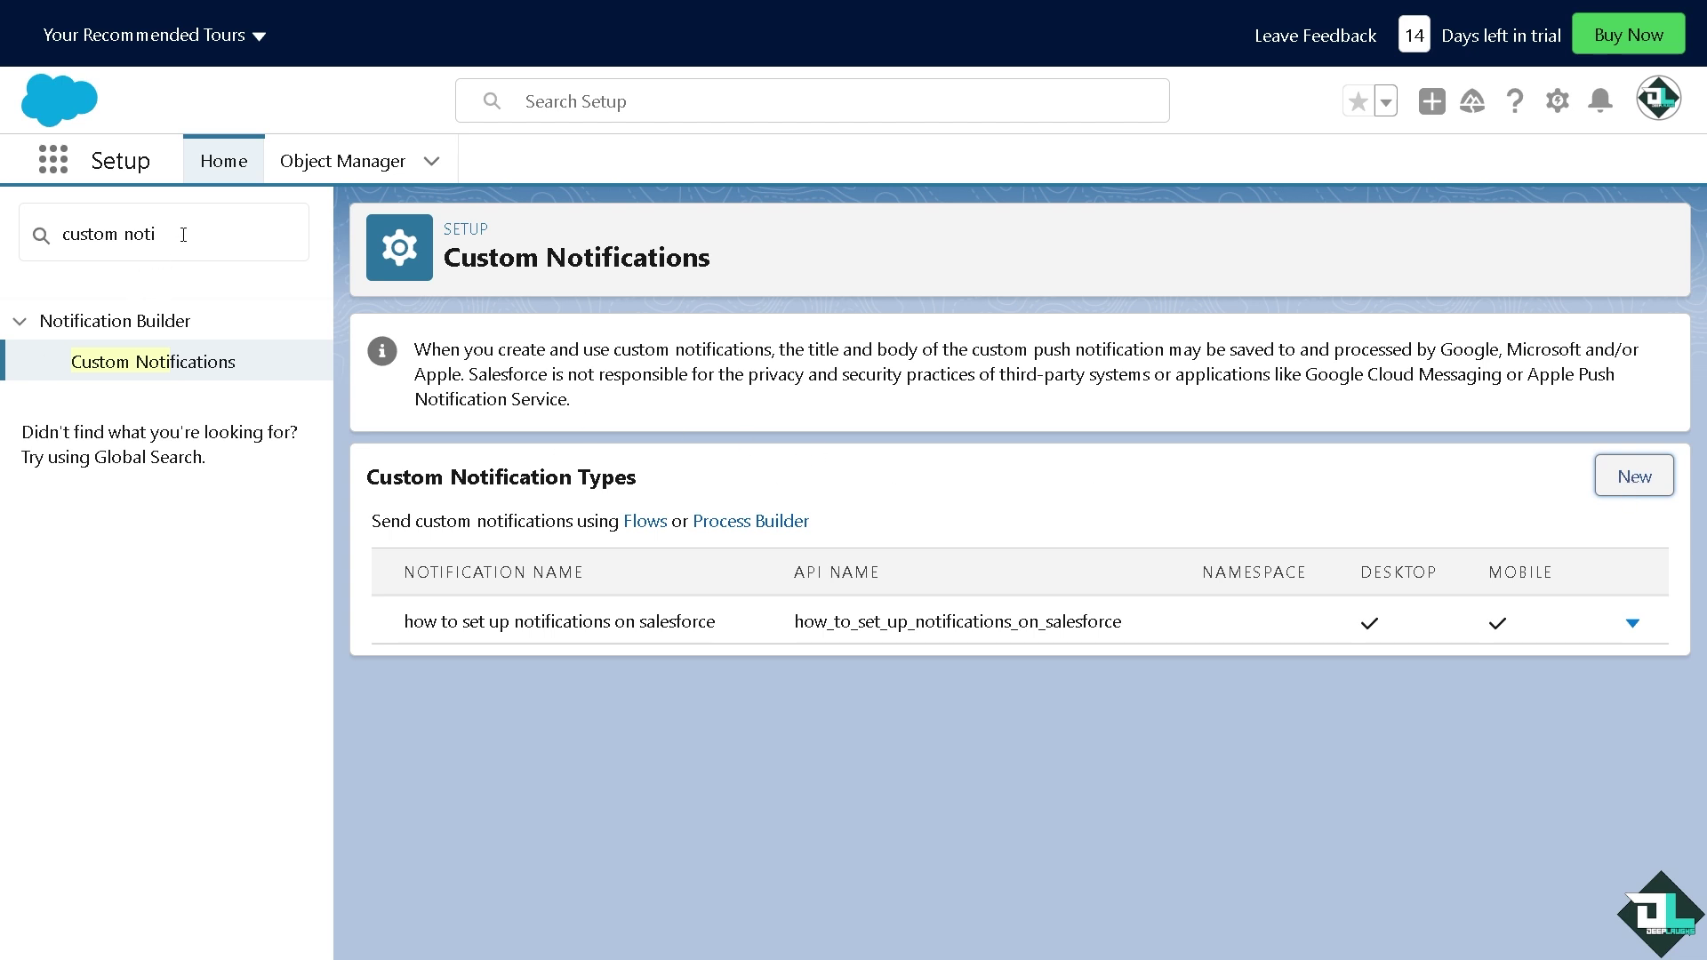
Search Quick Find for 'notifica' and open the Notification Delivery Settings page
drag(183, 235, 40, 240)
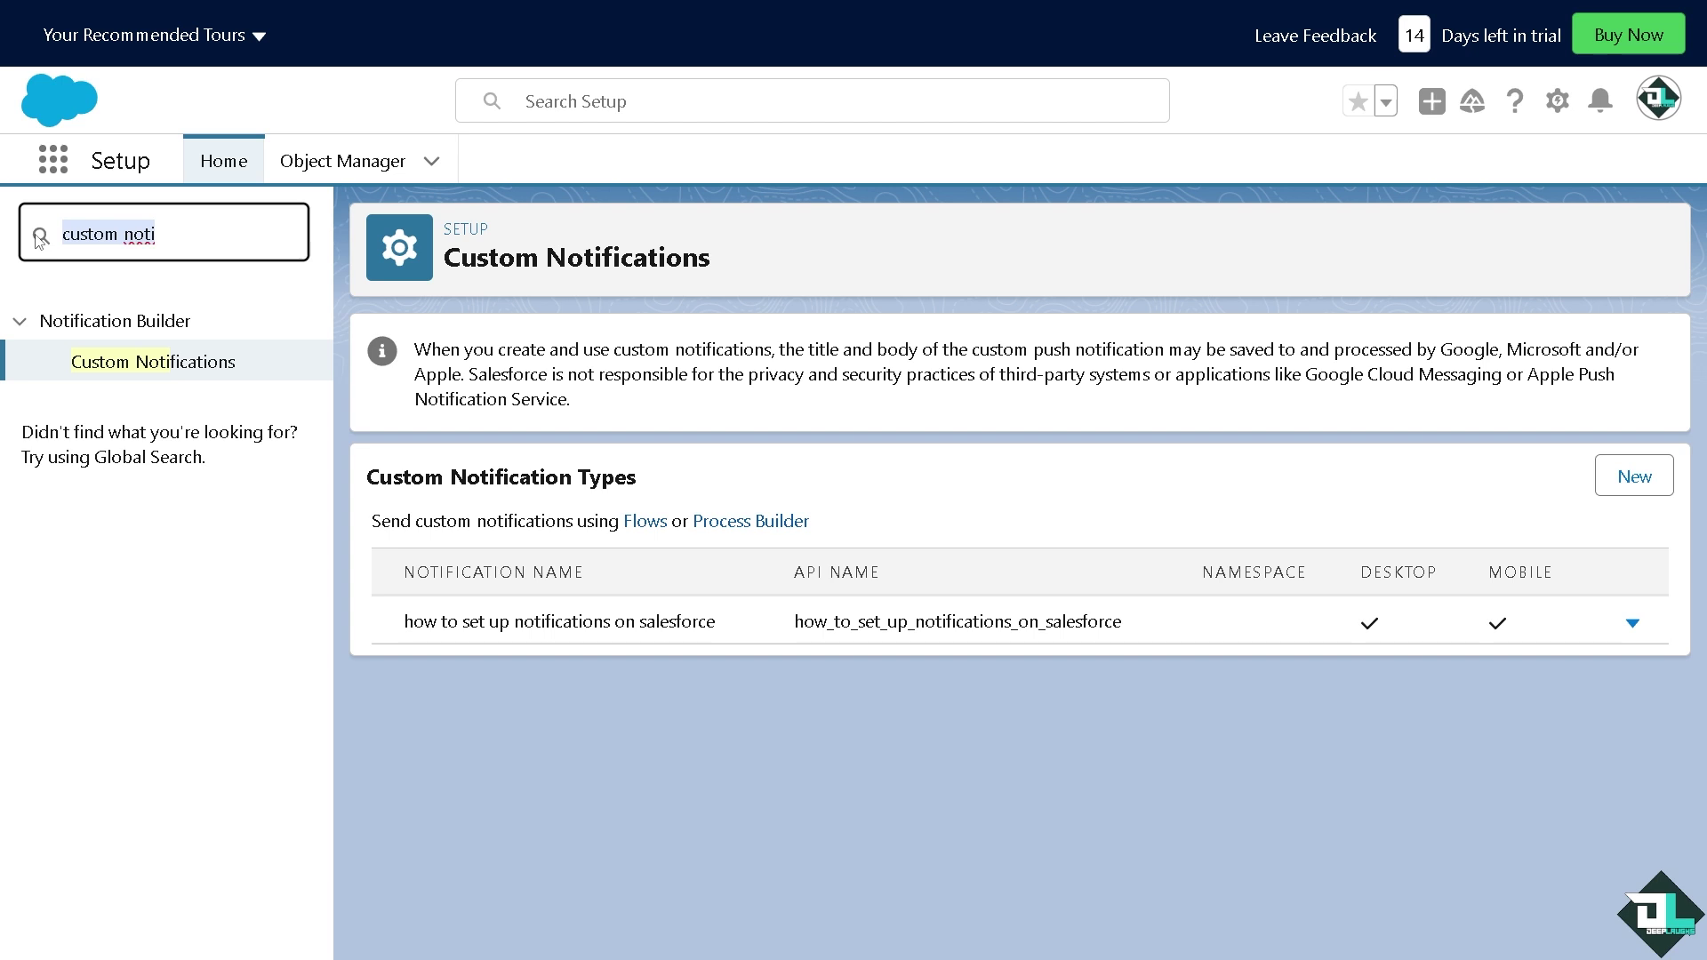
text(notifica)
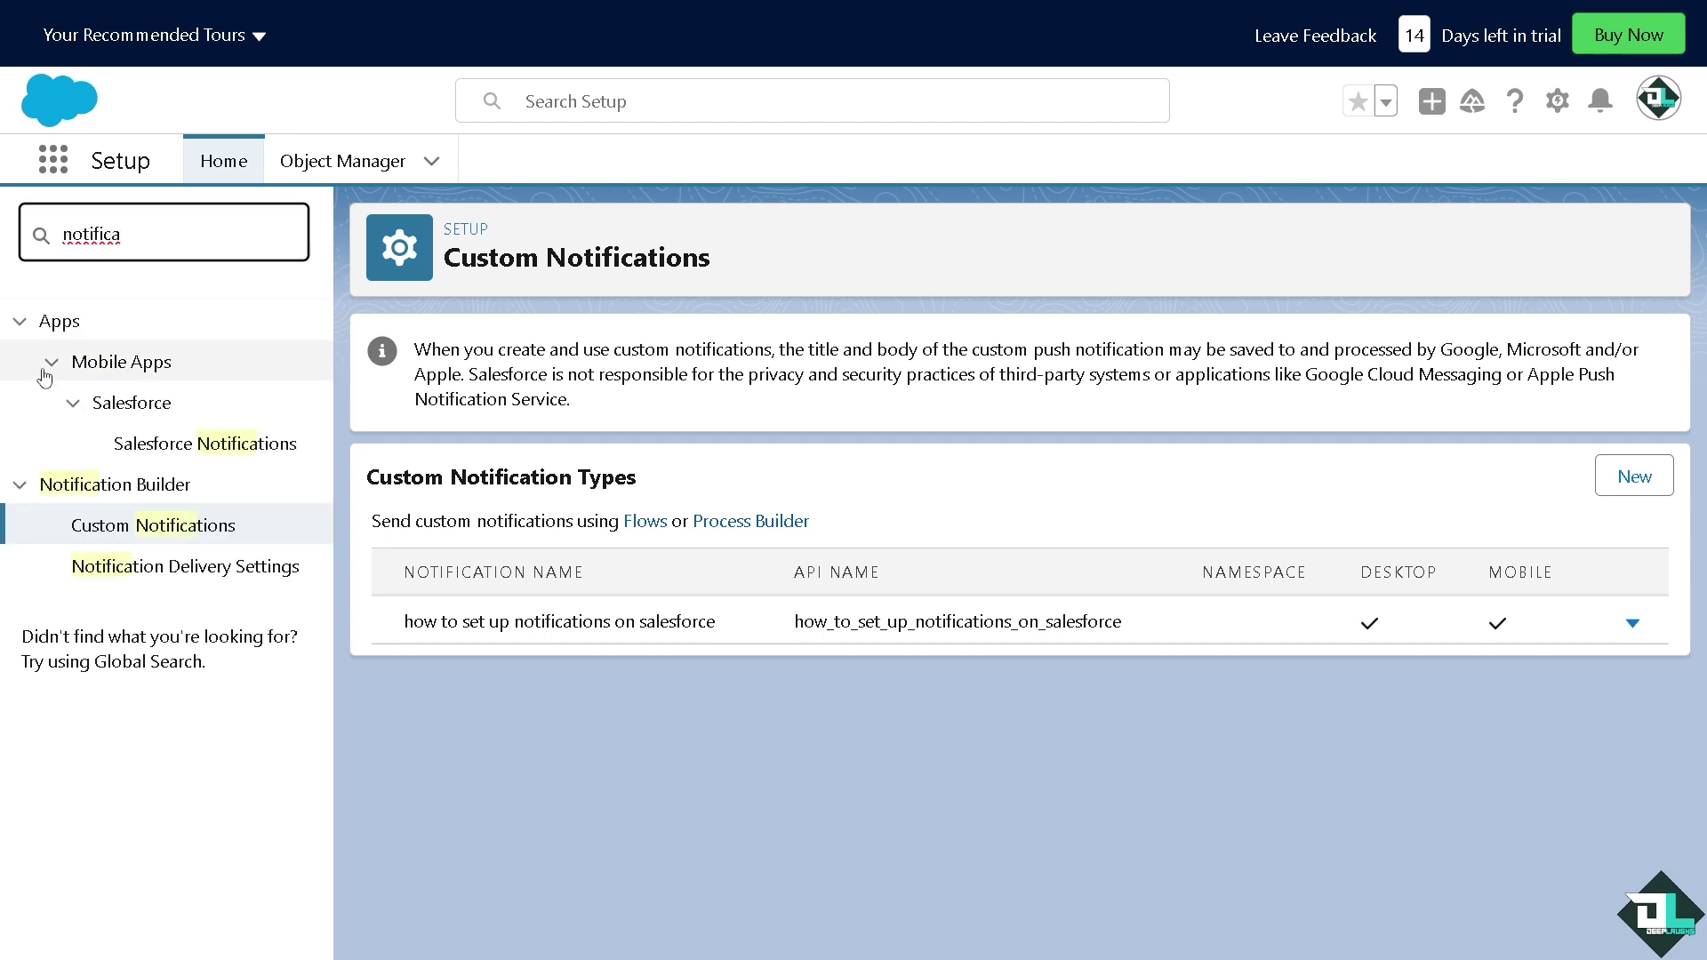
click(167, 534)
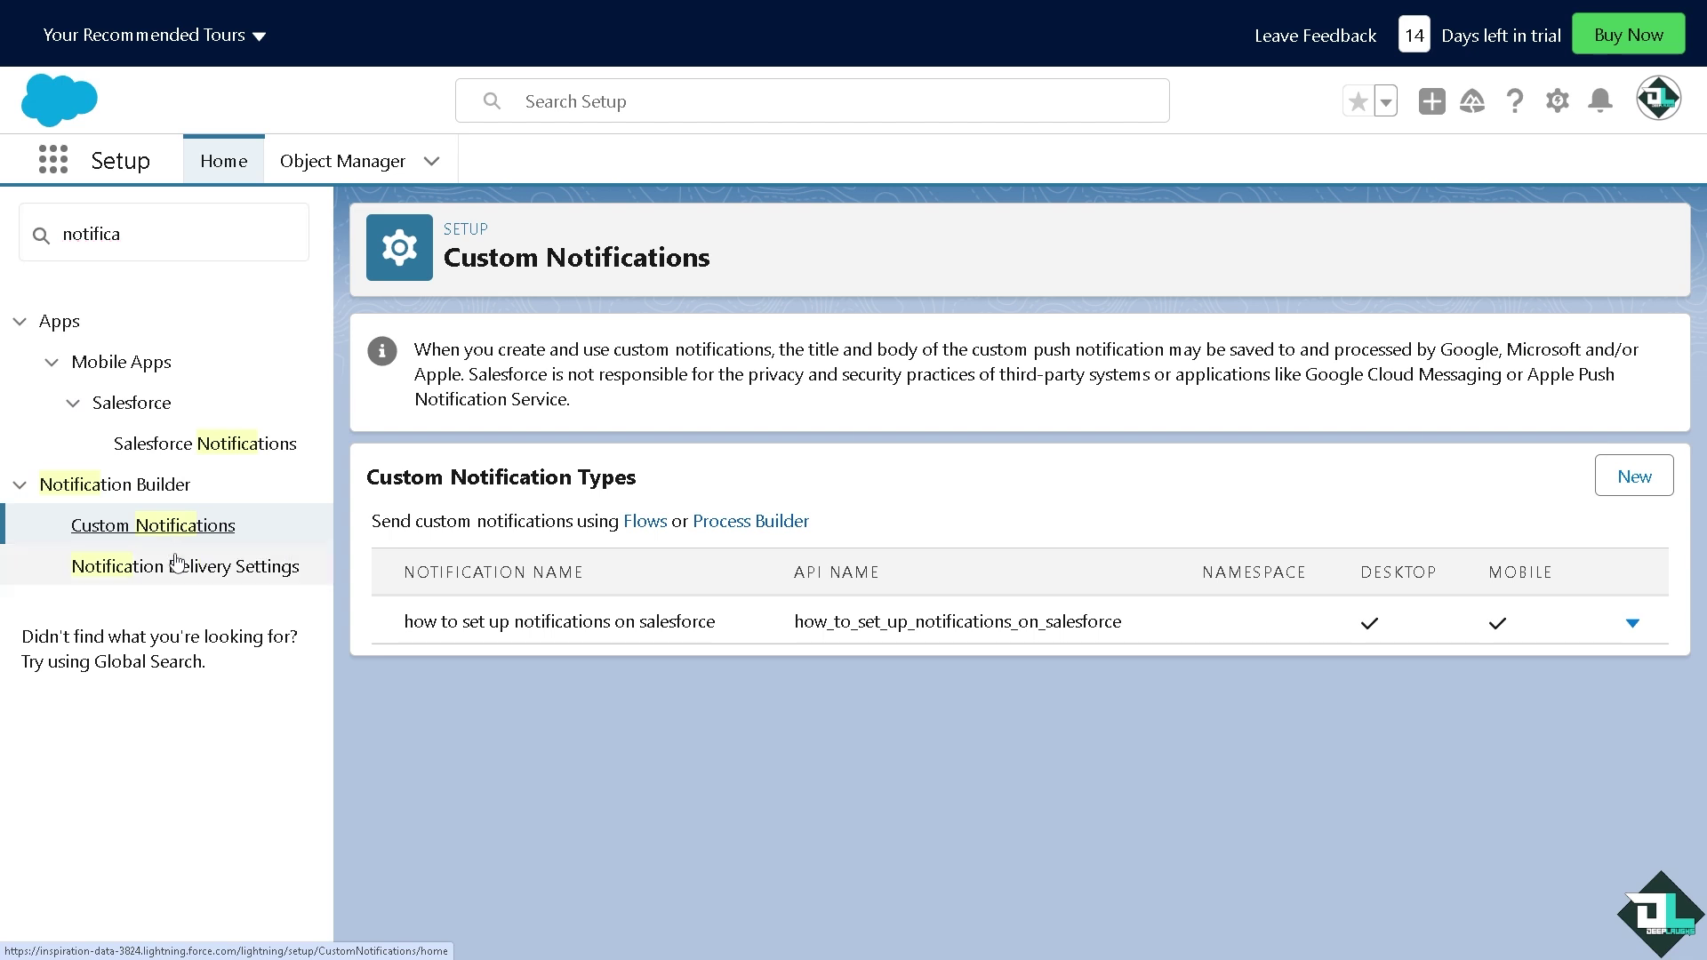
click(191, 571)
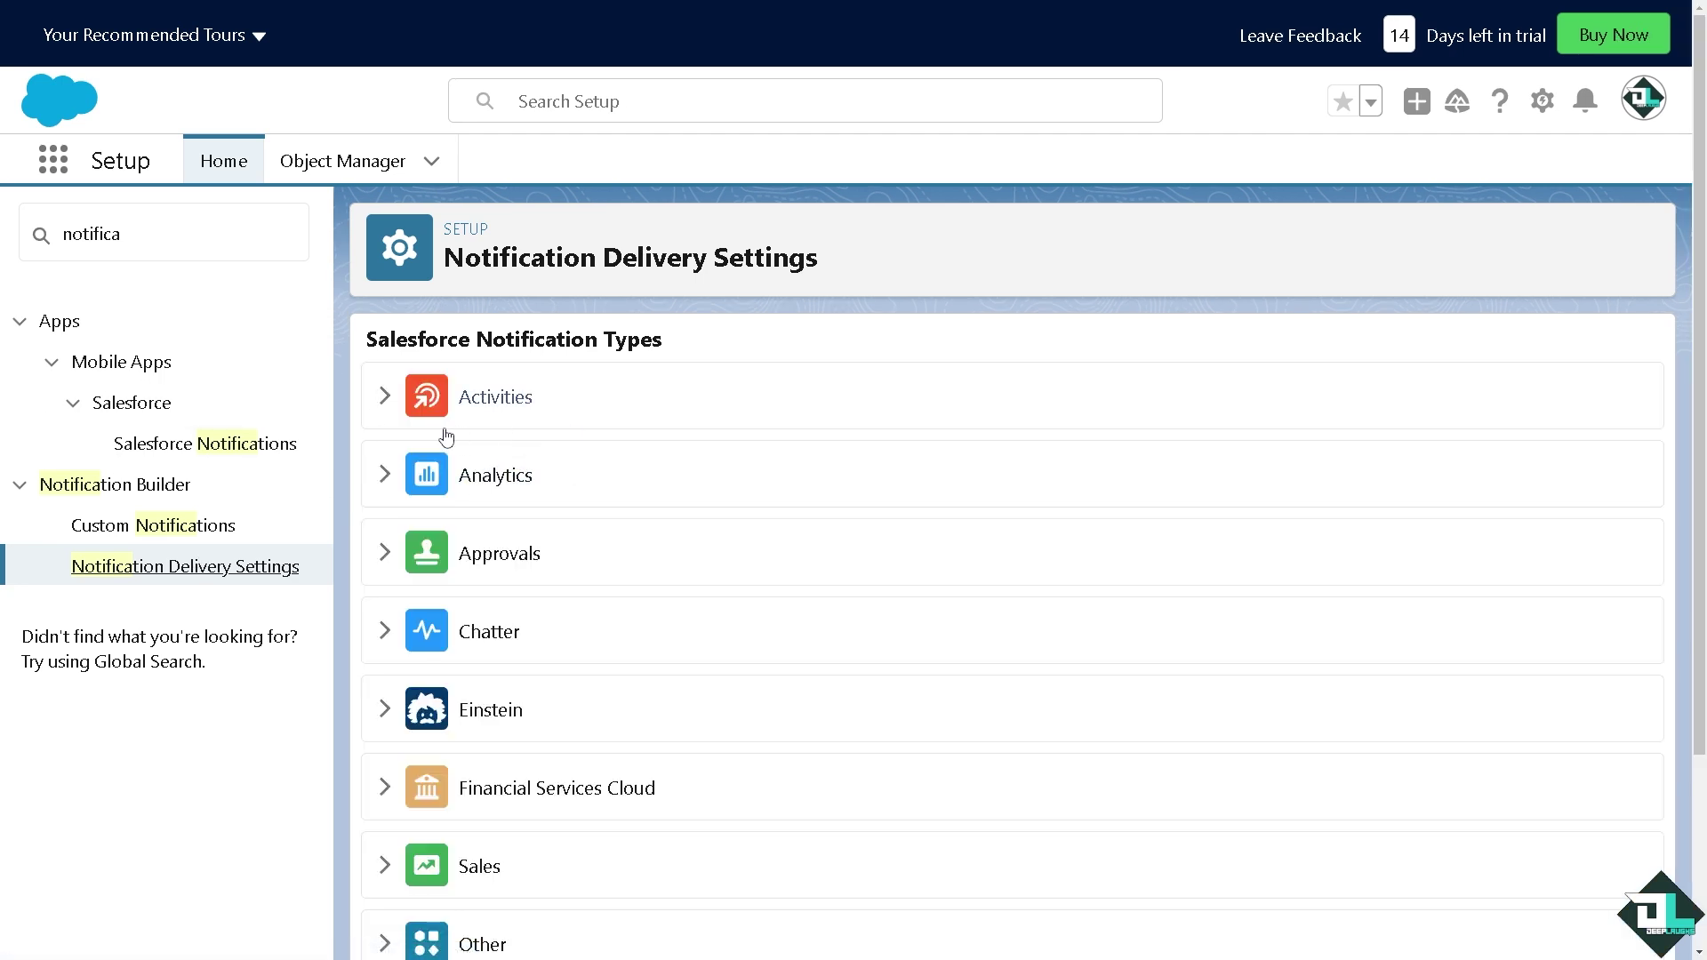
Expand the Activities, Analytics, Approvals and Chatter notification categories
click(388, 398)
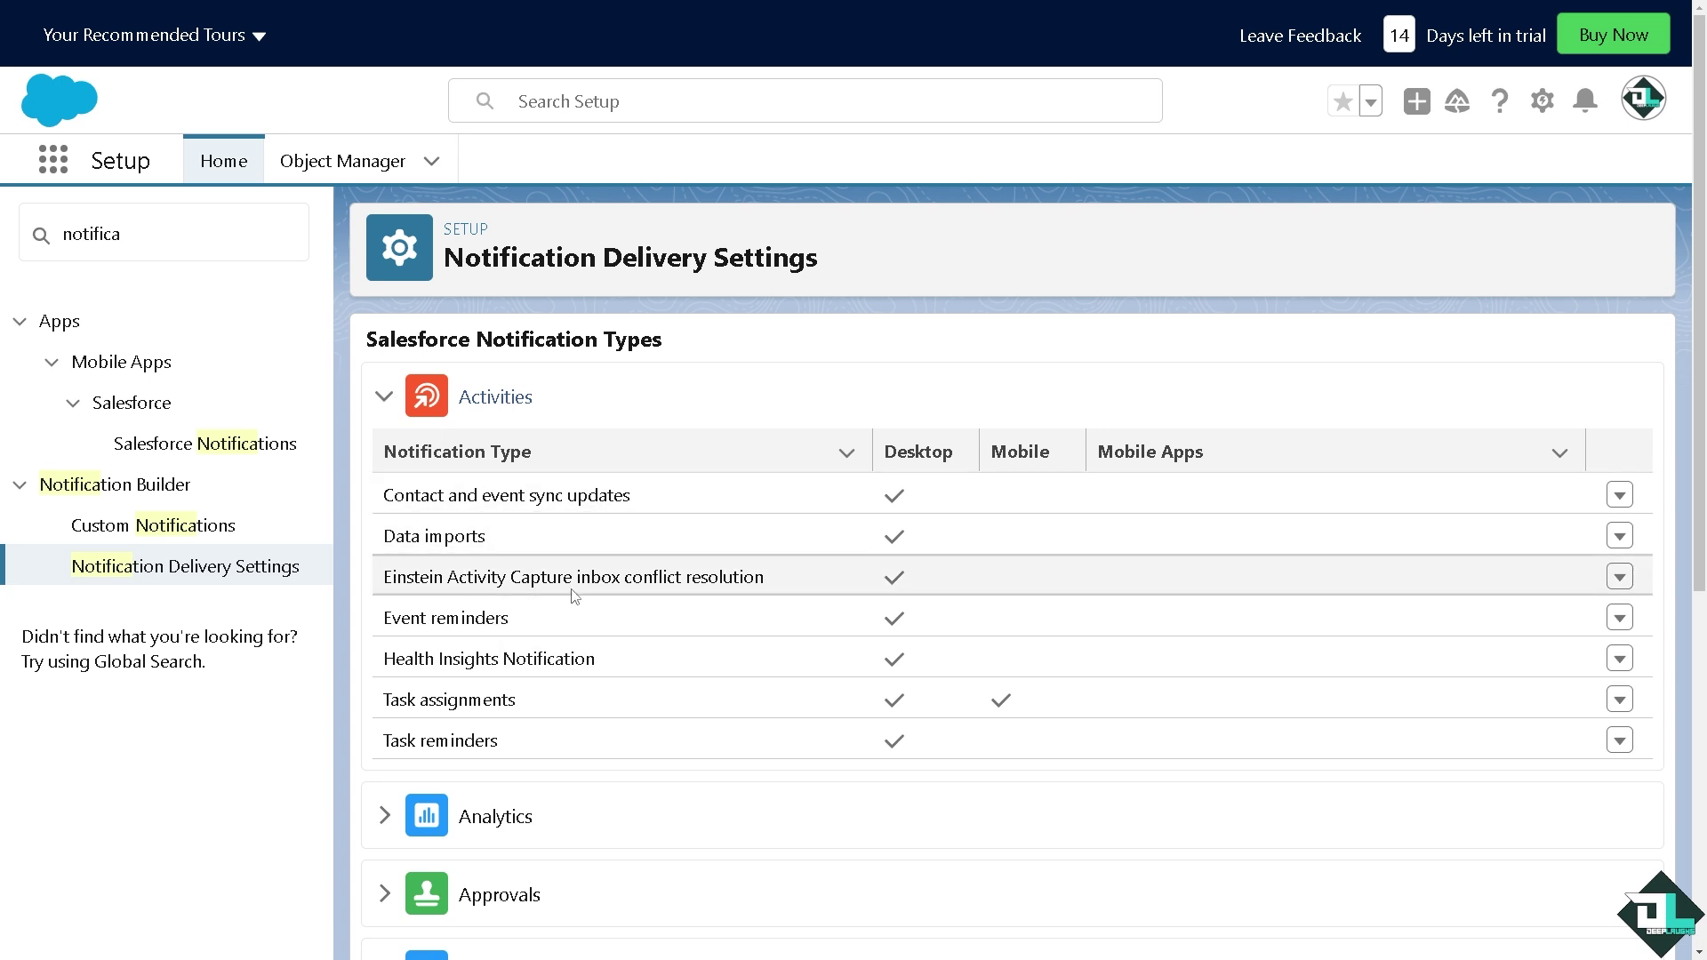
scroll(569, 591, down, 3)
click(397, 560)
scroll(398, 562, down, 4)
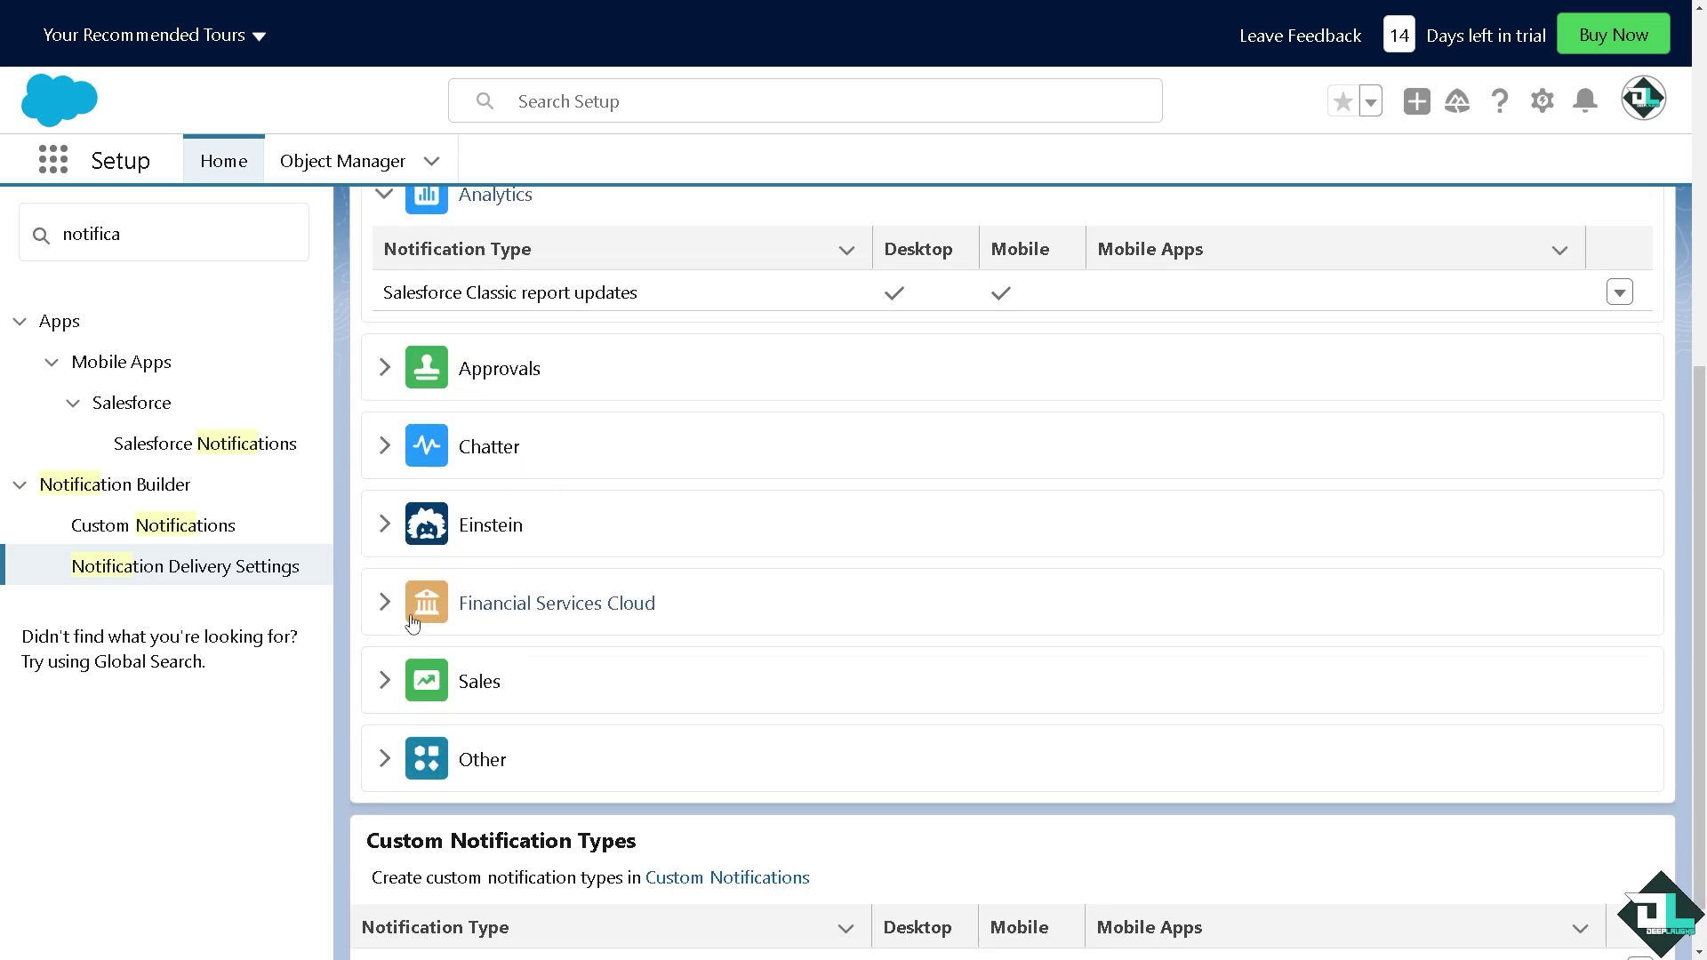
click(385, 369)
click(386, 544)
scroll(388, 474, down, 6)
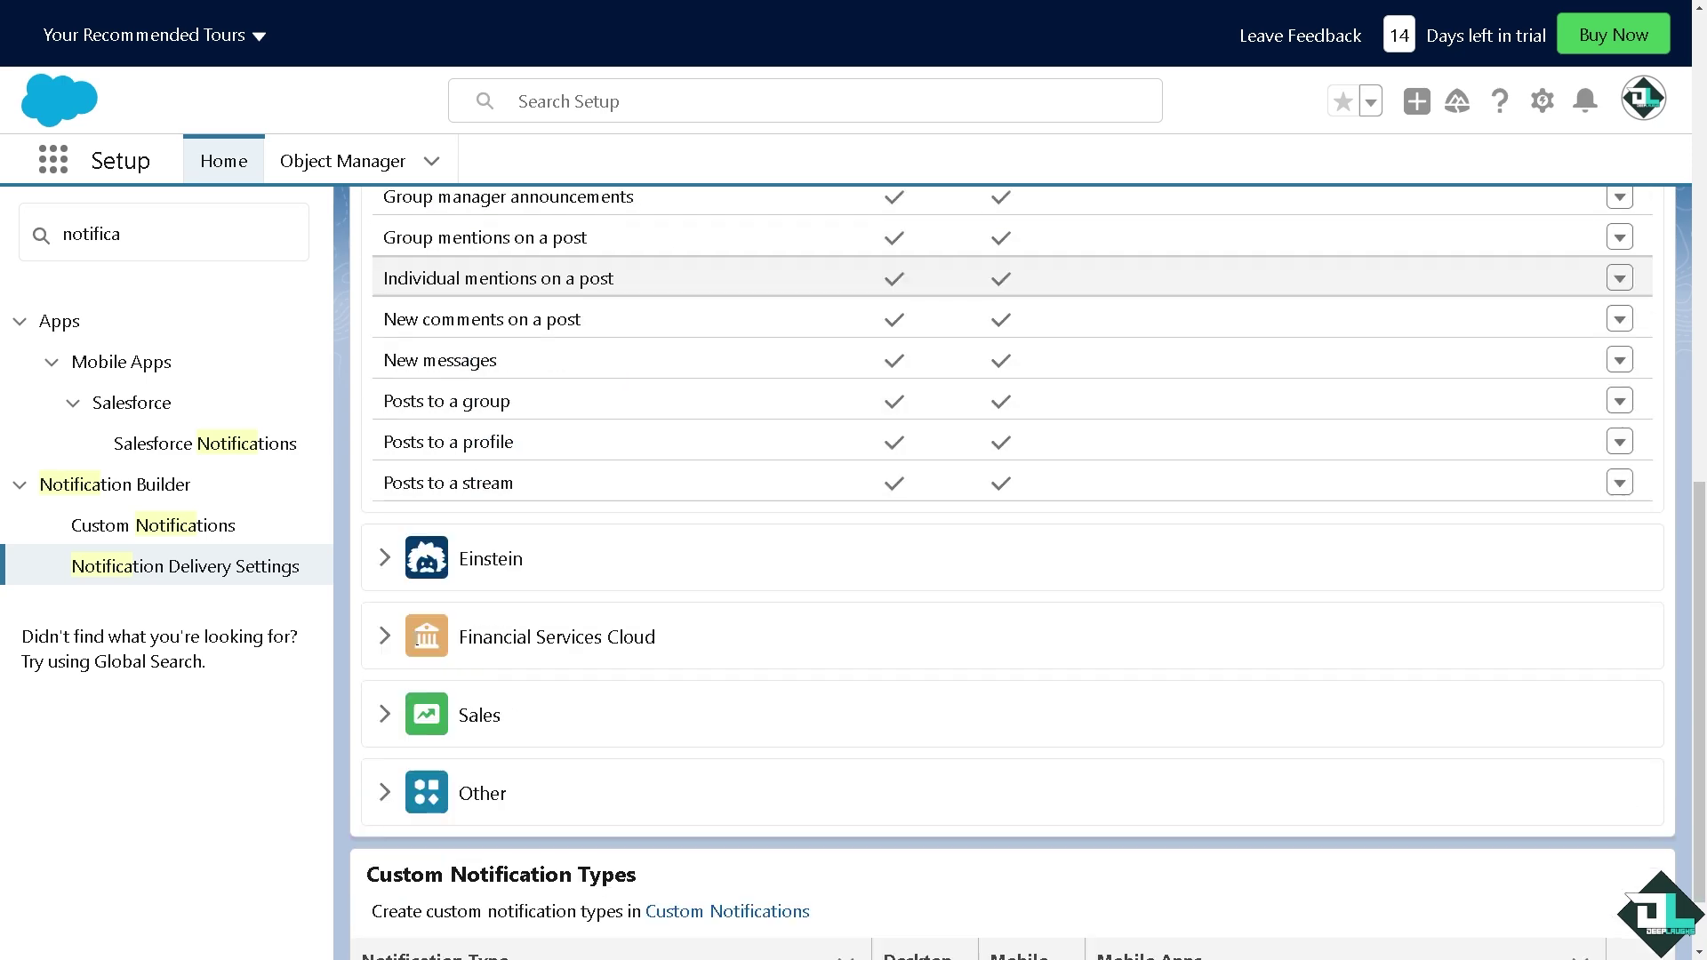
Expand the Einstein, Financial Services Cloud, Sales and Other categories, then scroll back to the top
click(387, 471)
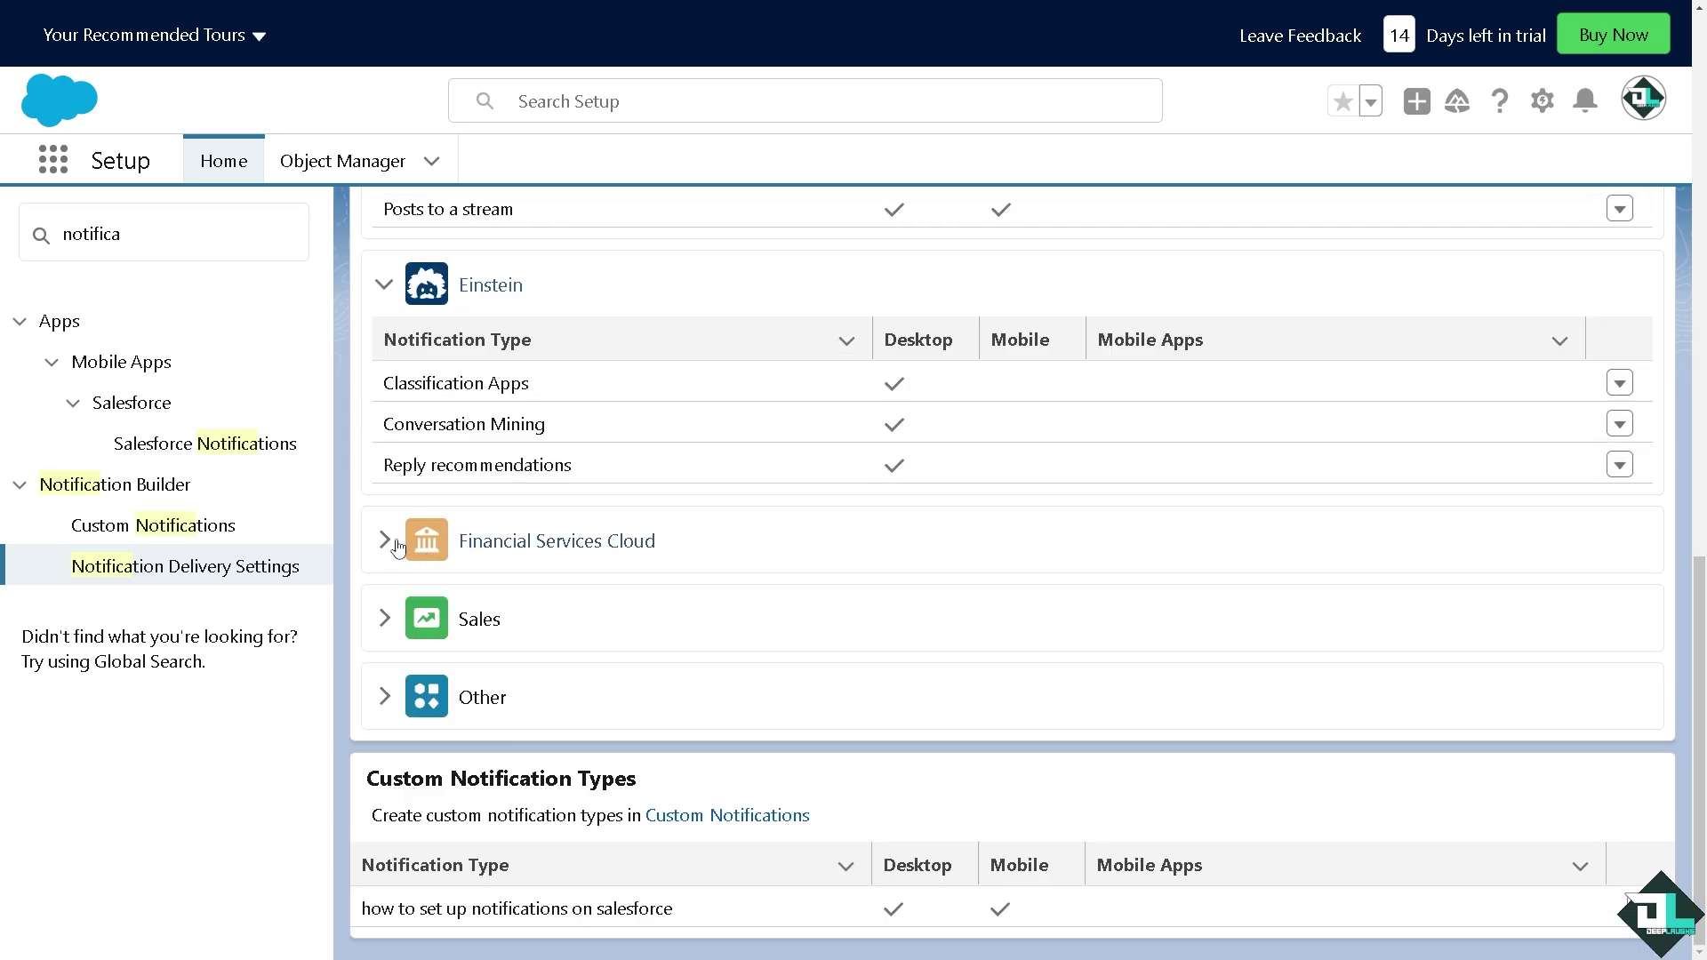
click(386, 542)
scroll(469, 596, down, 2)
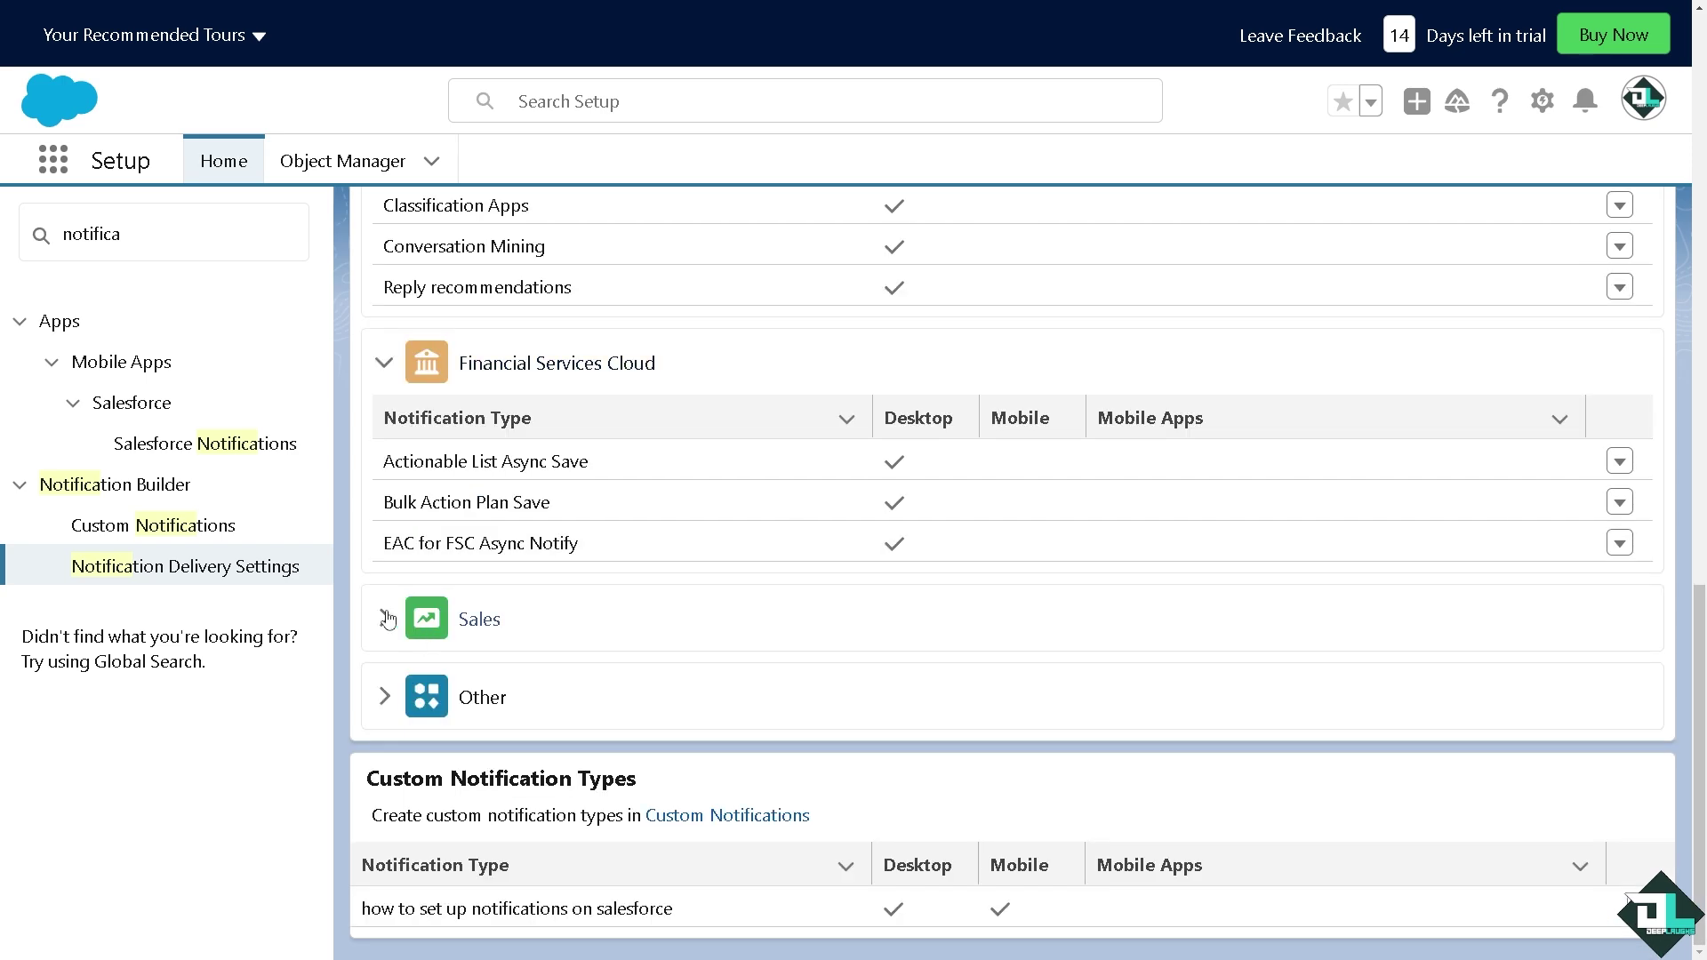
click(385, 612)
click(384, 698)
scroll(515, 688, down, 2)
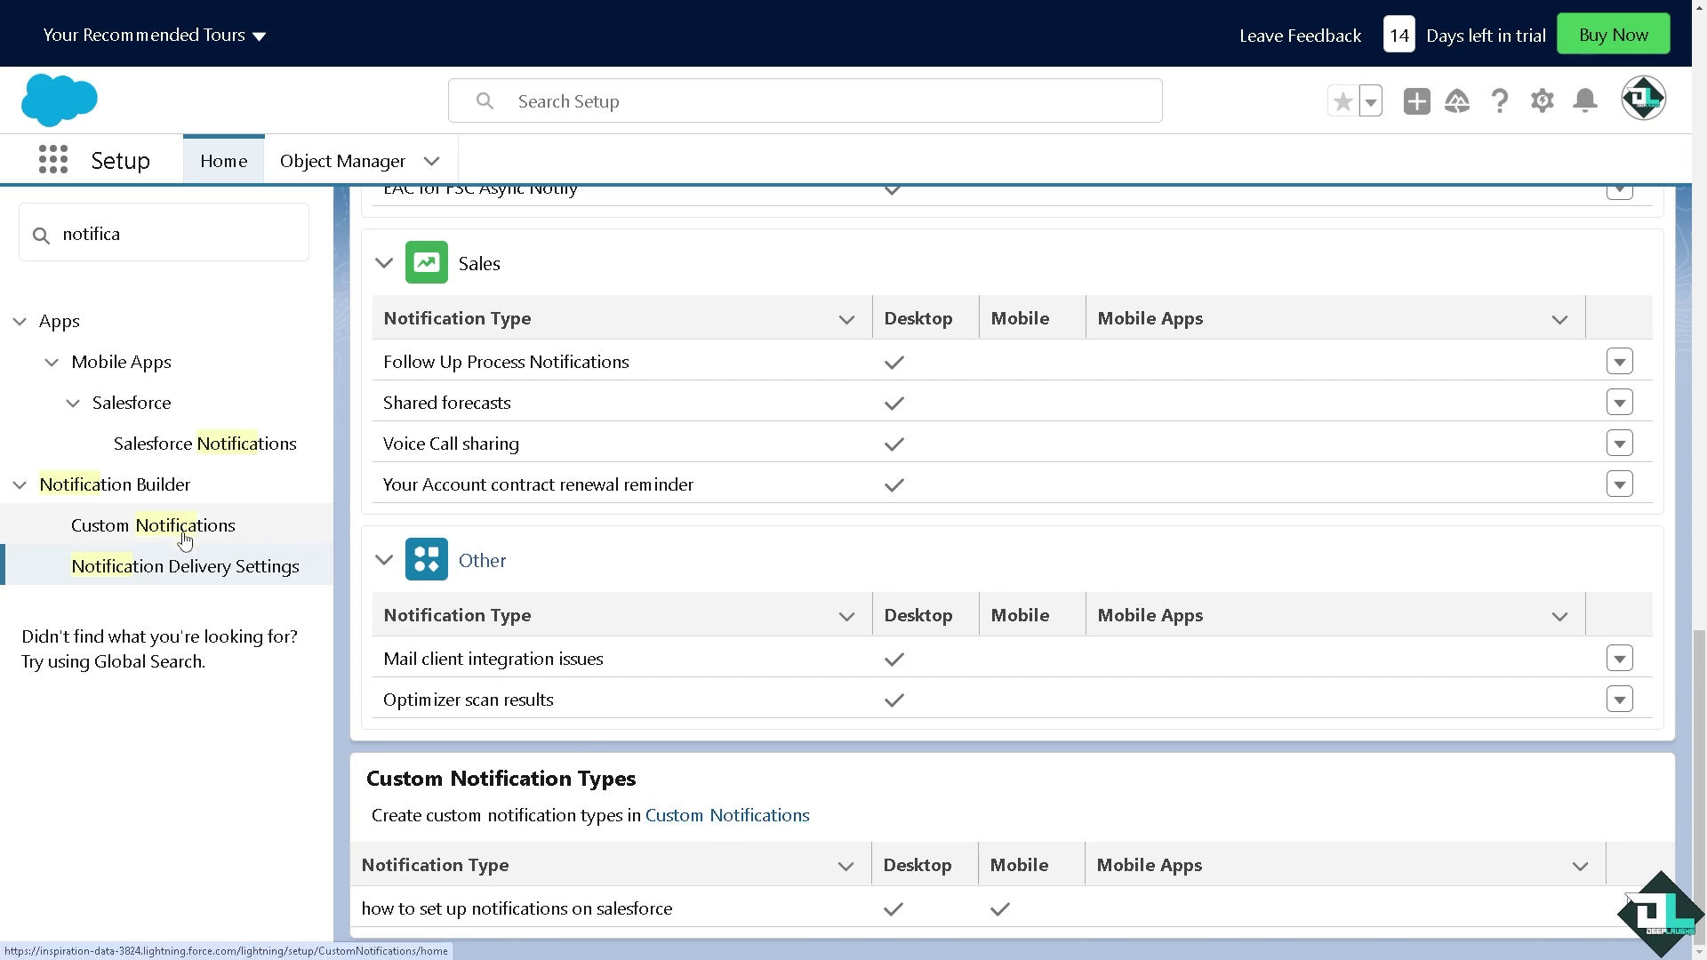
scroll(900, 538, up, 4)
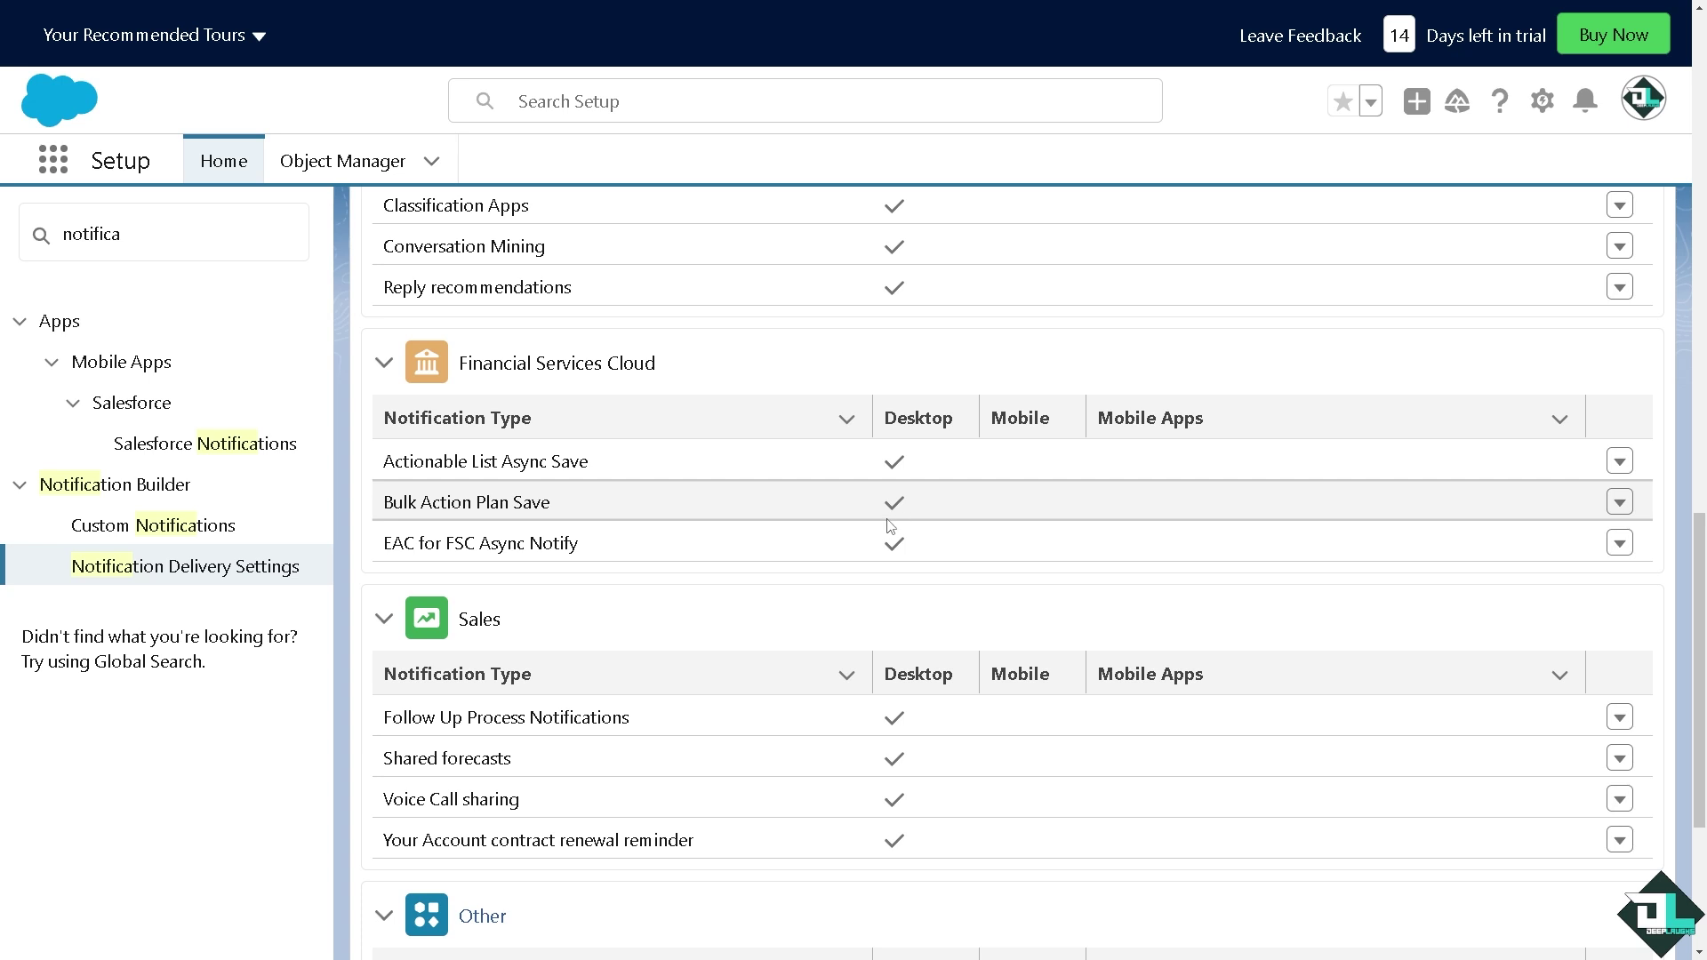
scroll(889, 524, up, 8)
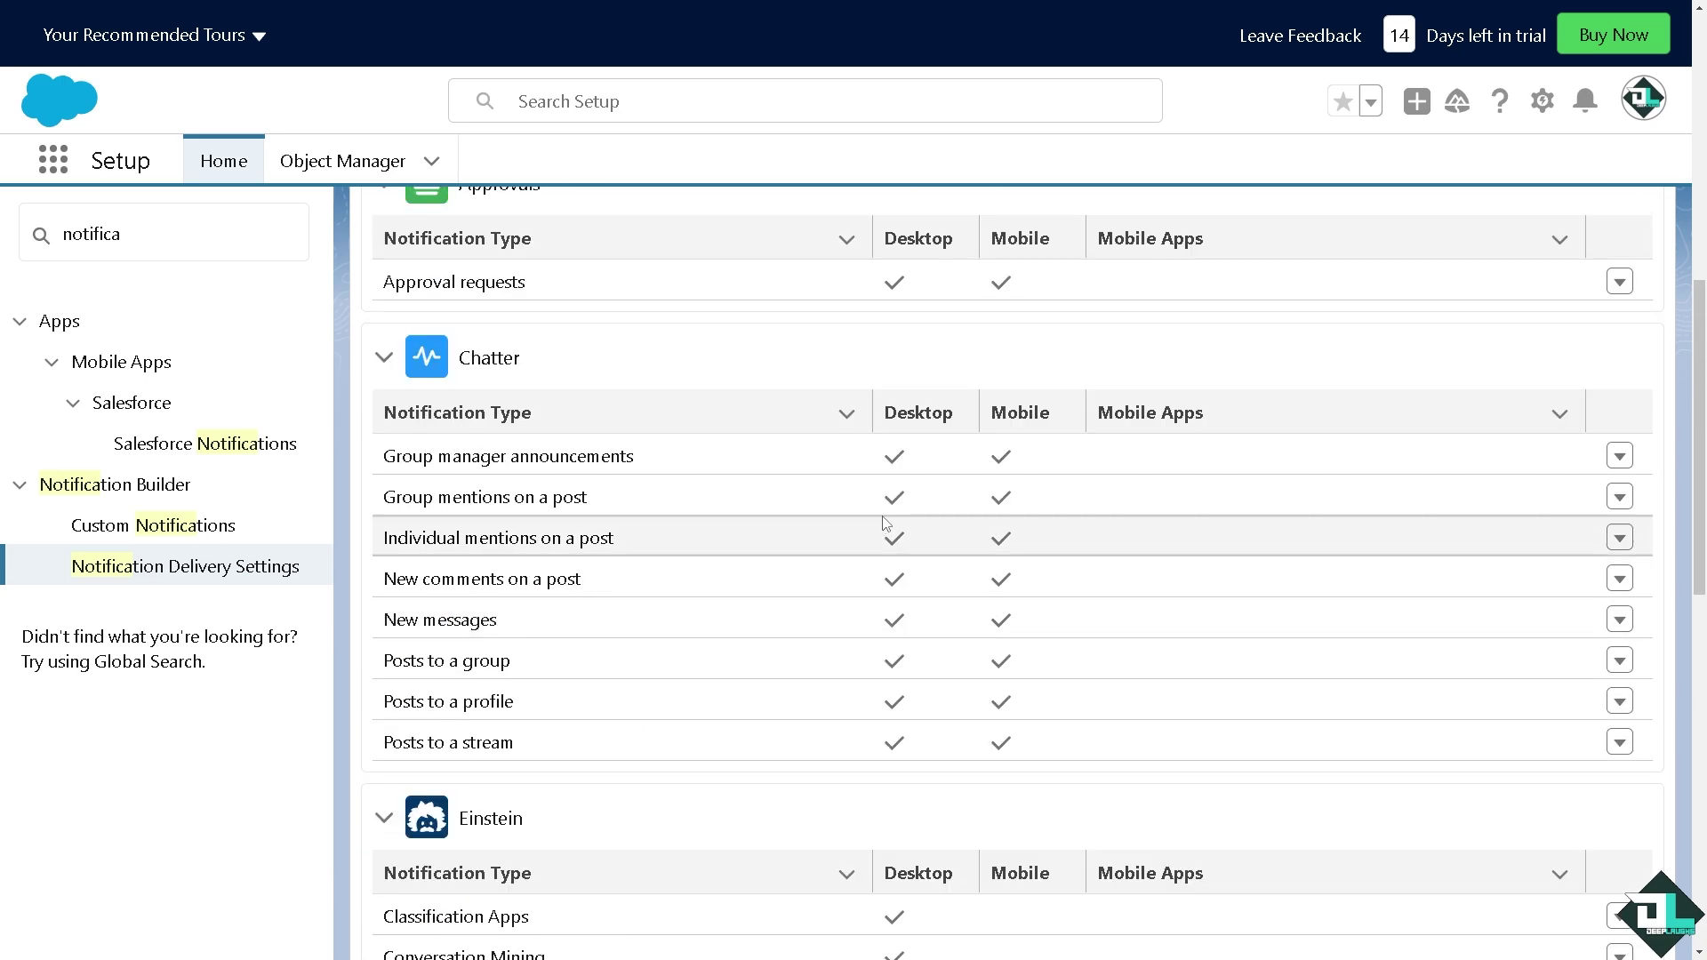
scroll(881, 522, up, 1)
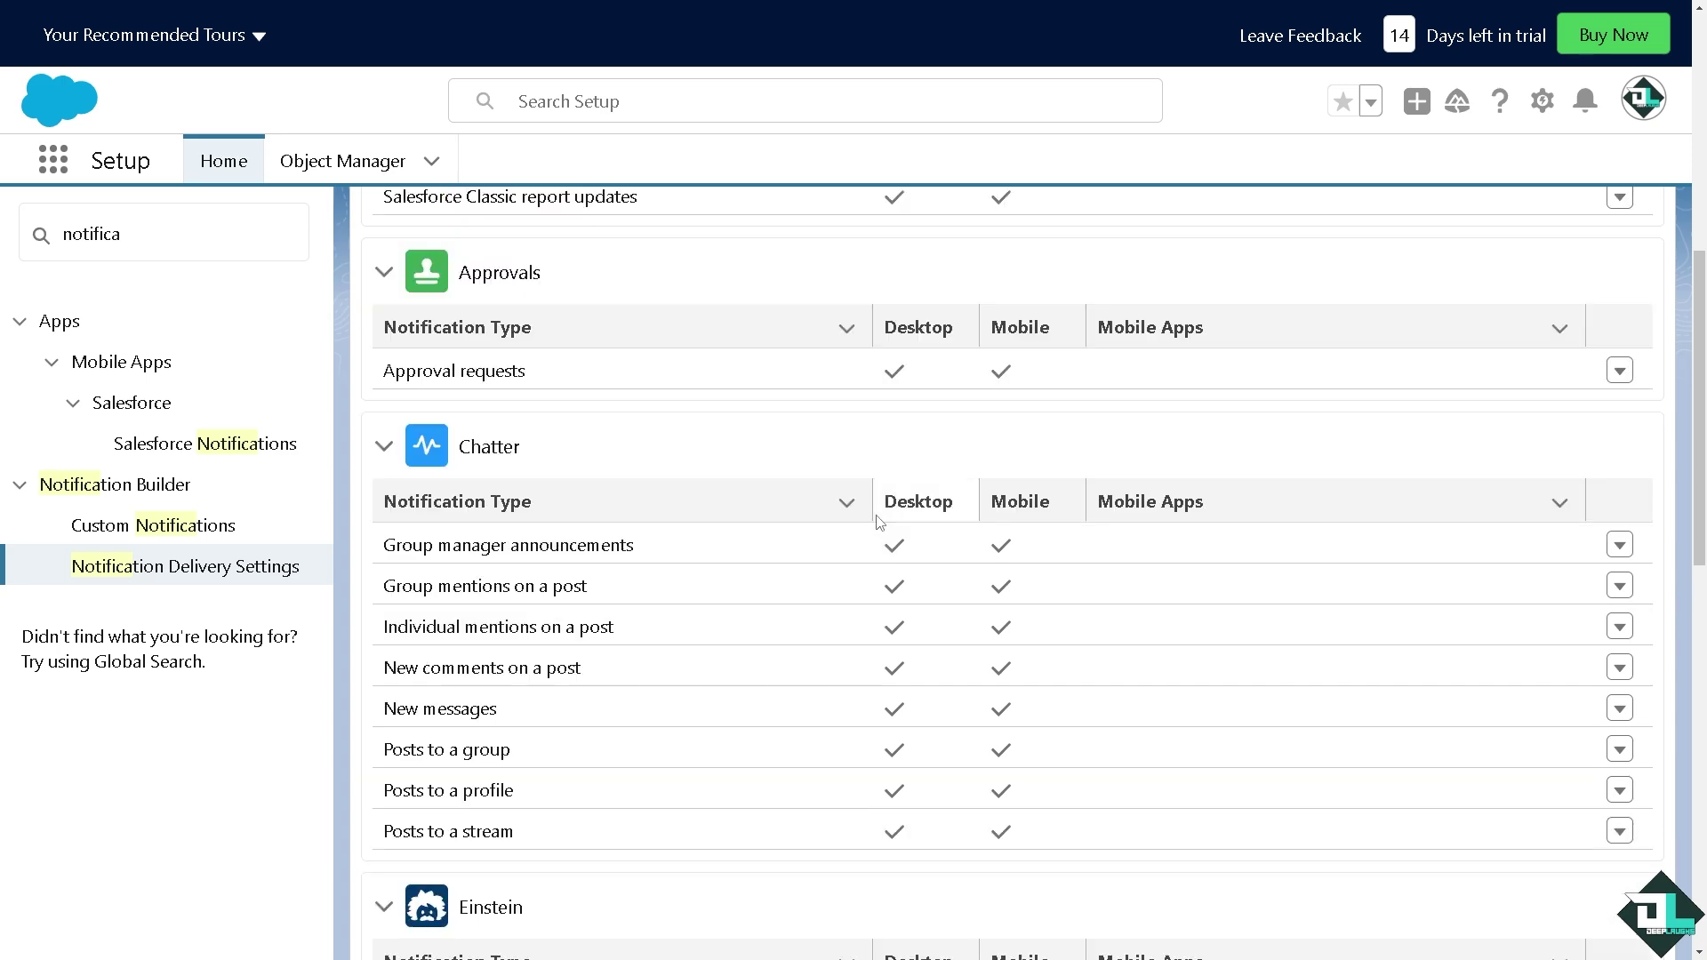
scroll(877, 522, up, 8)
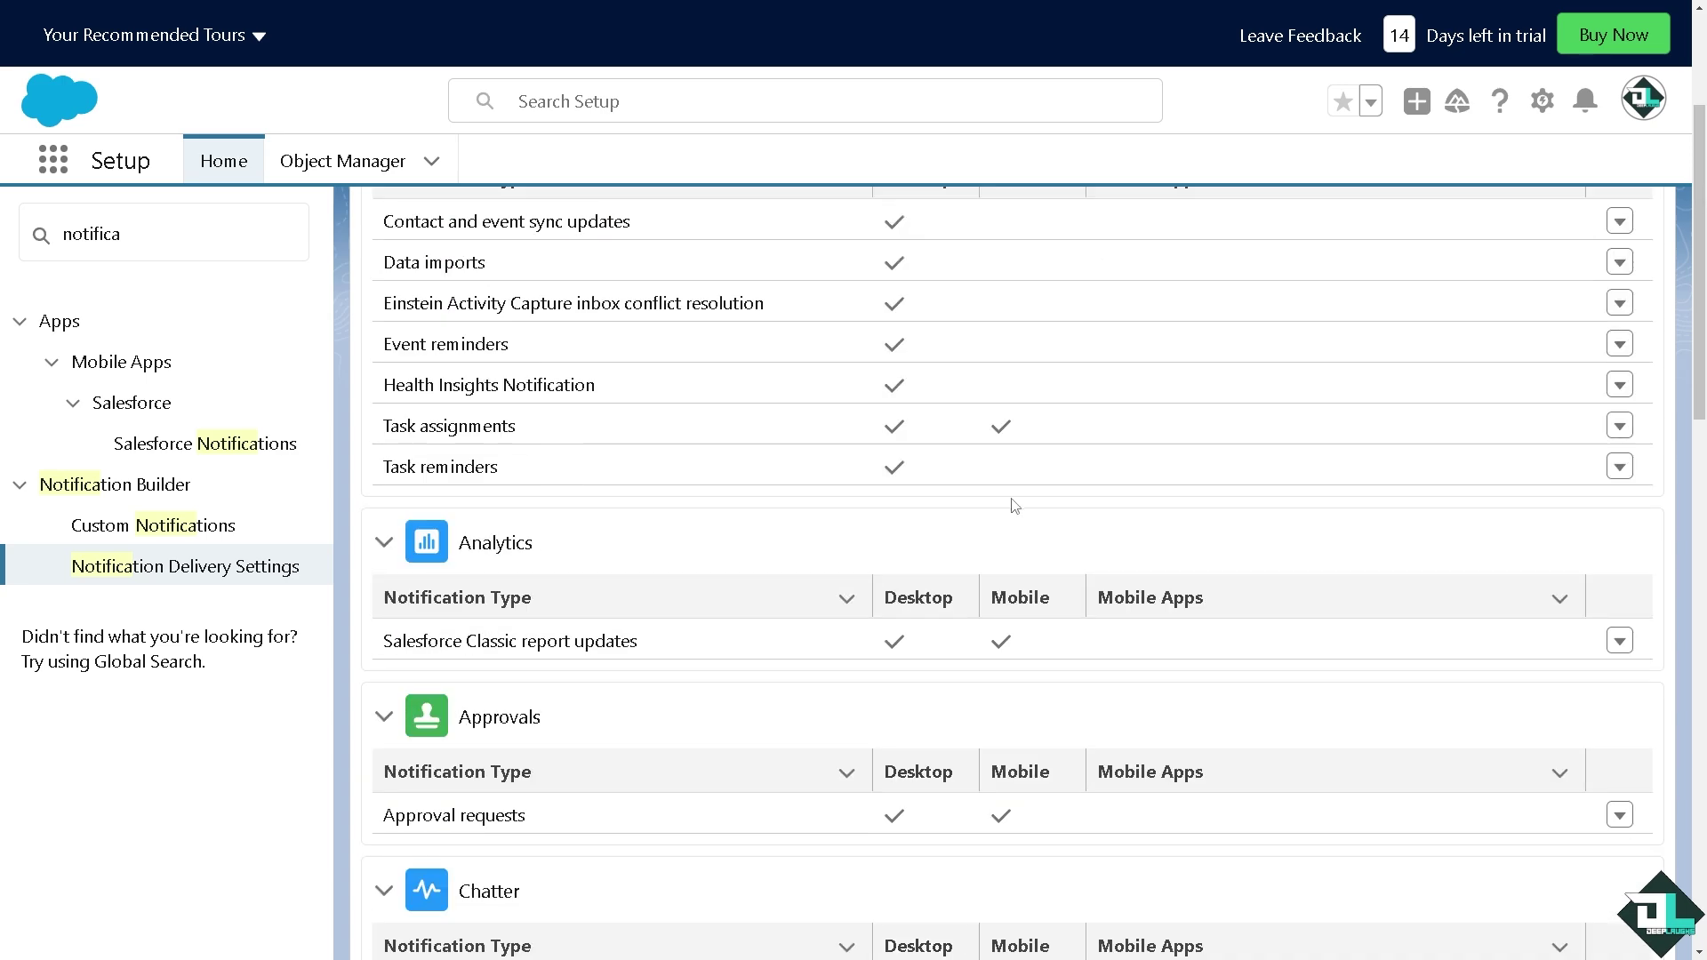
Check the Salesforce Notifications settings page to confirm in-app and push notifications are enabled
click(178, 444)
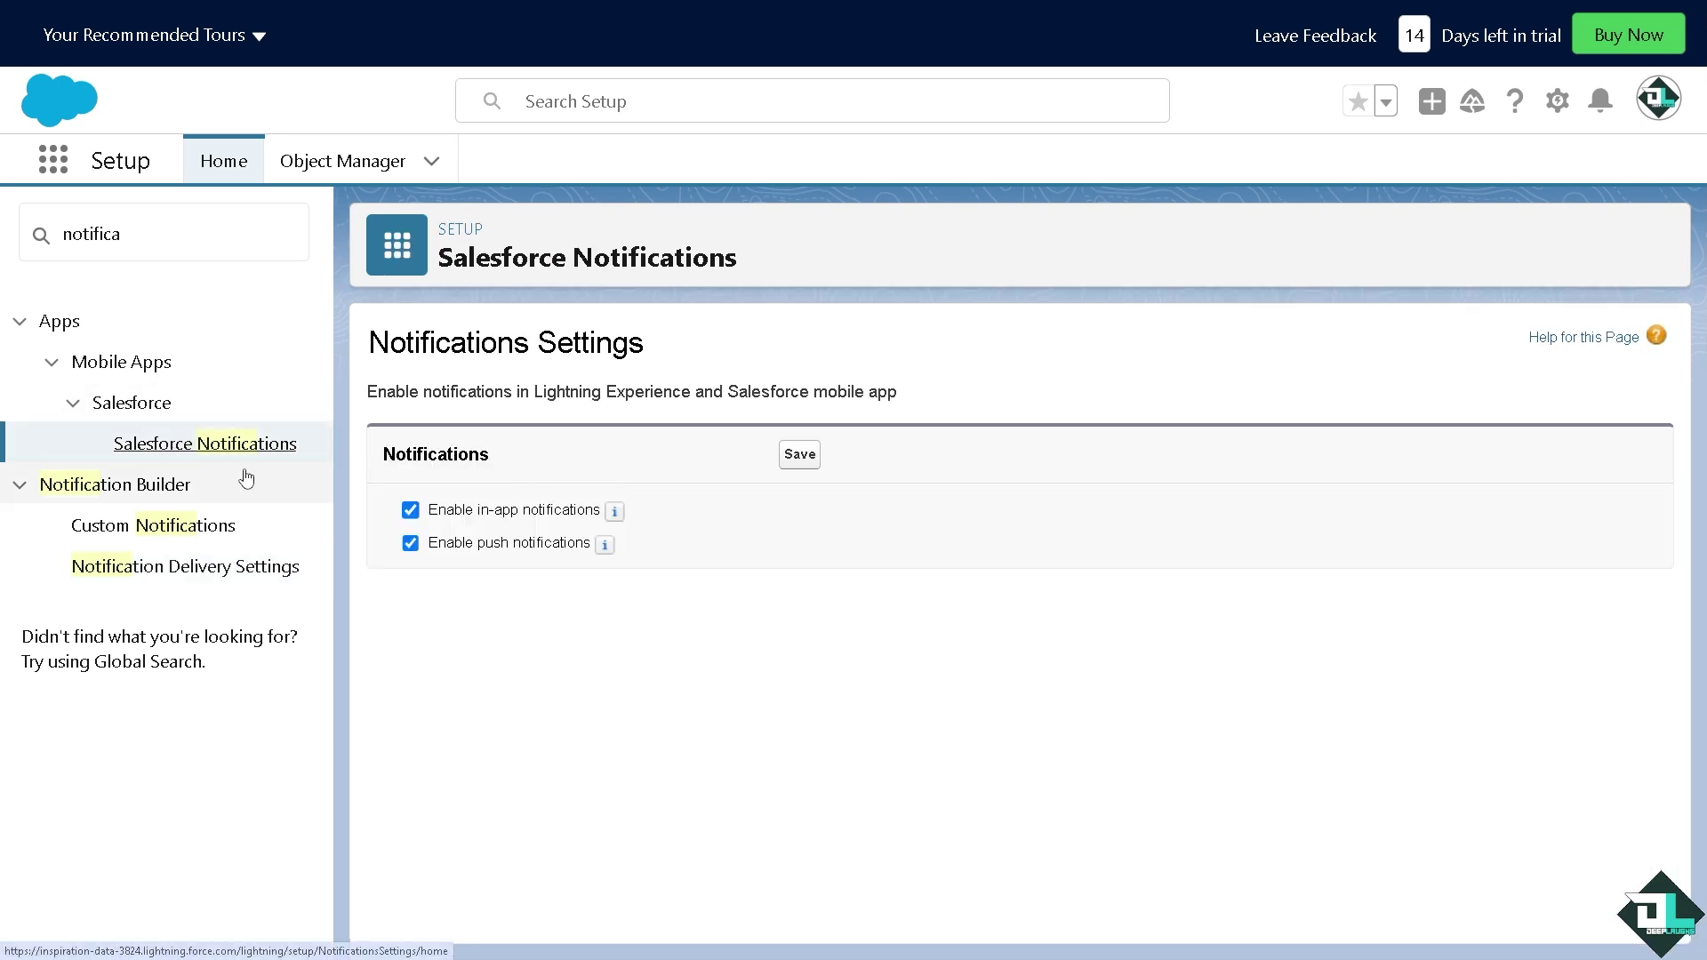
click(55, 364)
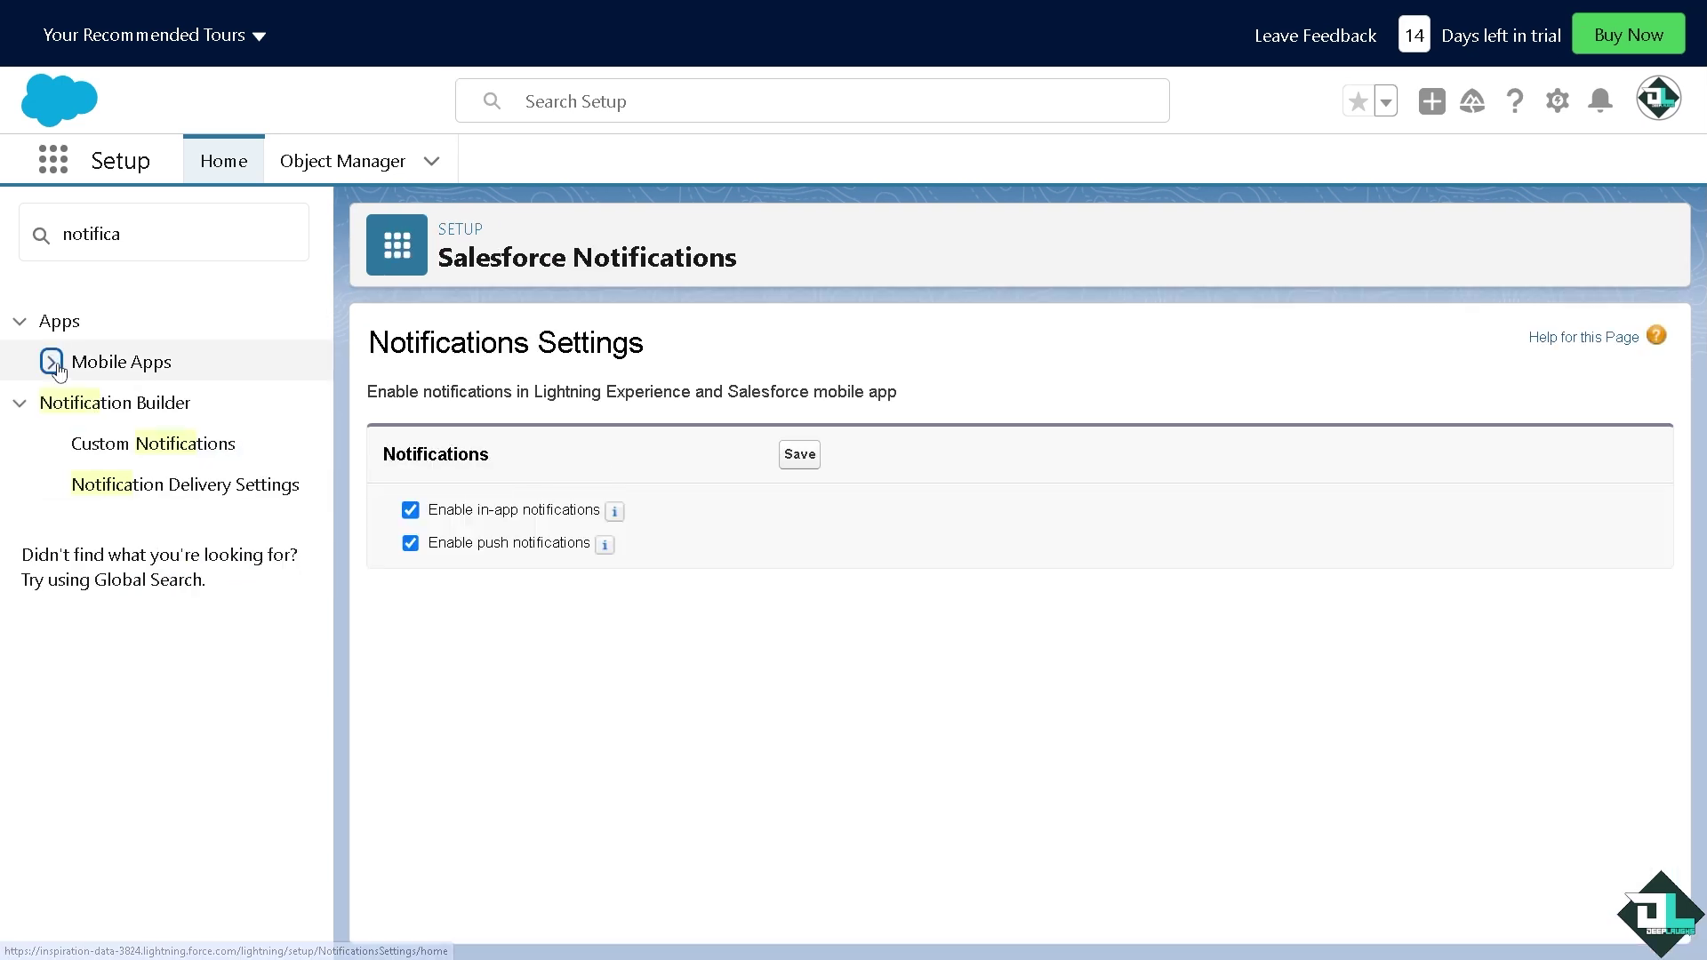
click(53, 363)
click(74, 403)
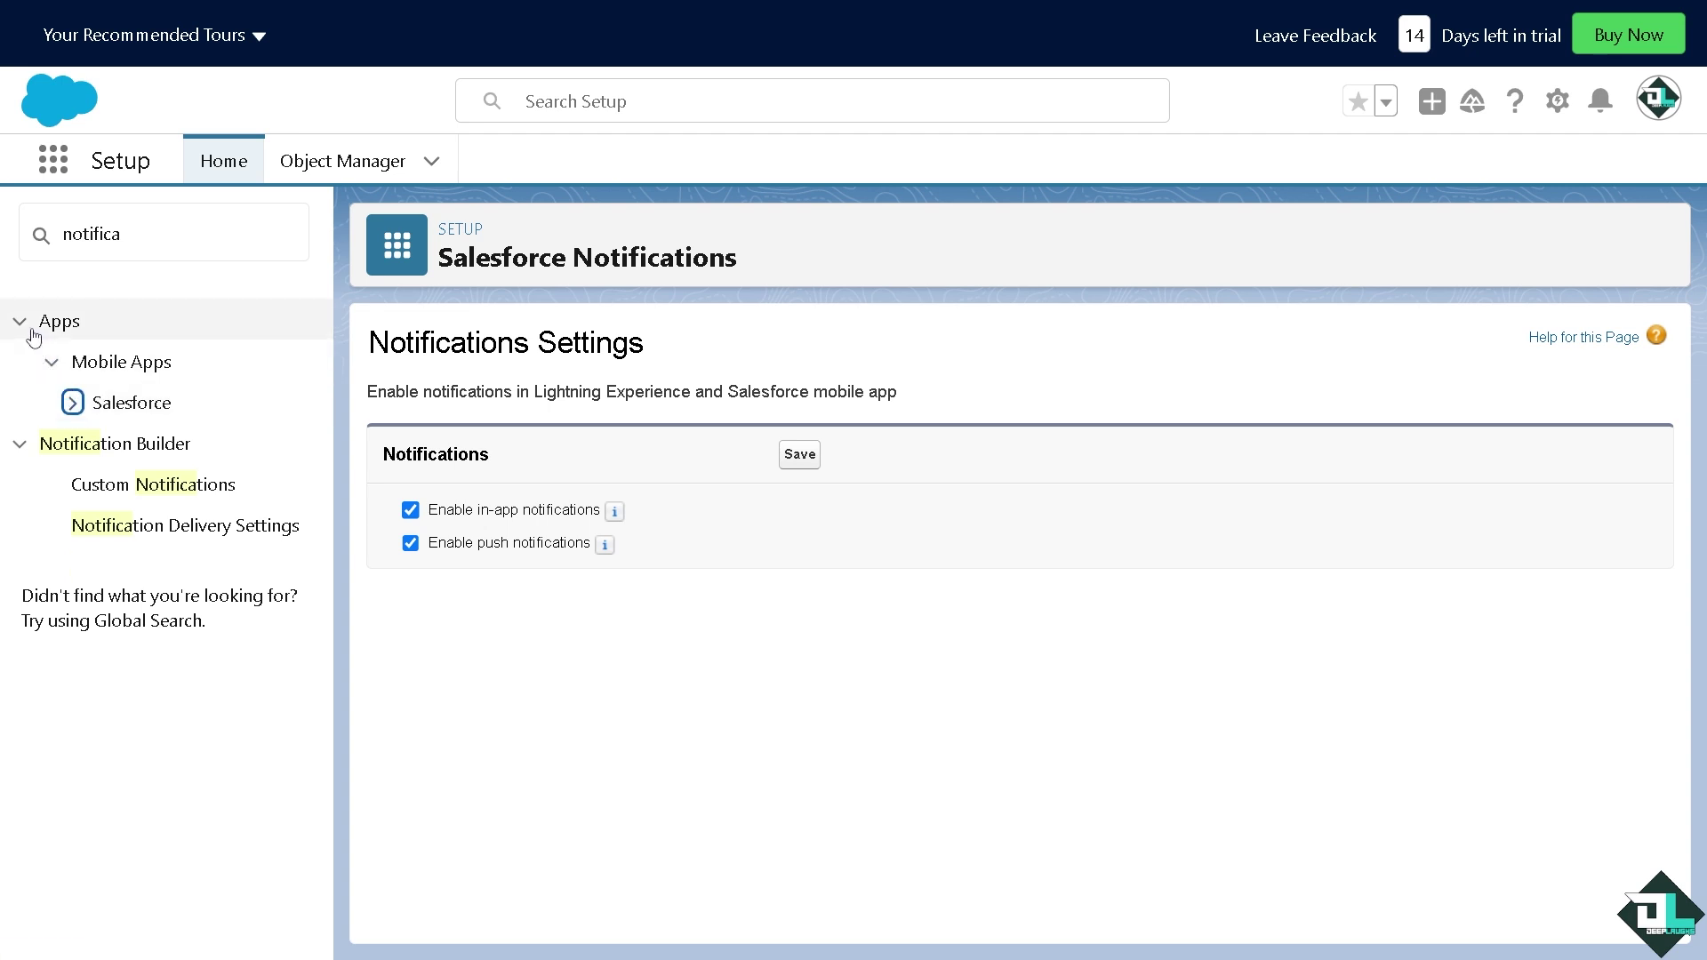
Search Quick Find for 'alert' and open Big Deal Alert under Opportunities
click(140, 233)
key(ctrl+a)
text(a)
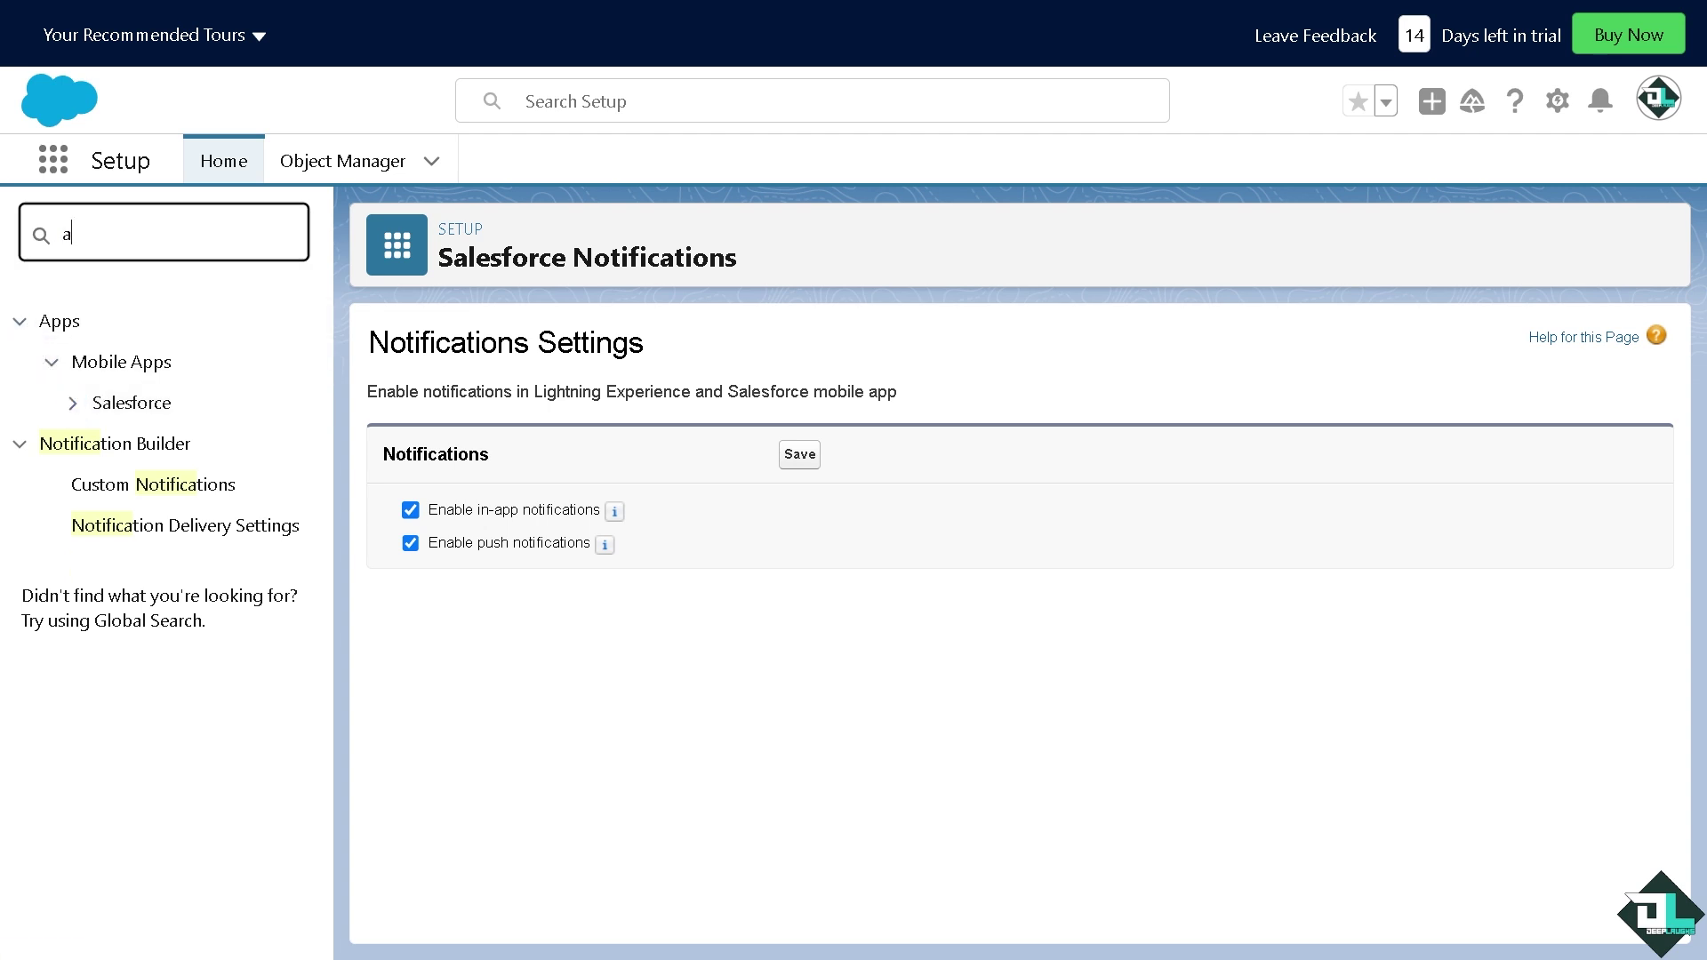
text(;ert)
key(BackSpace)
key(BackSpace)
key(BackSpace)
key(BackSpace)
text(le)
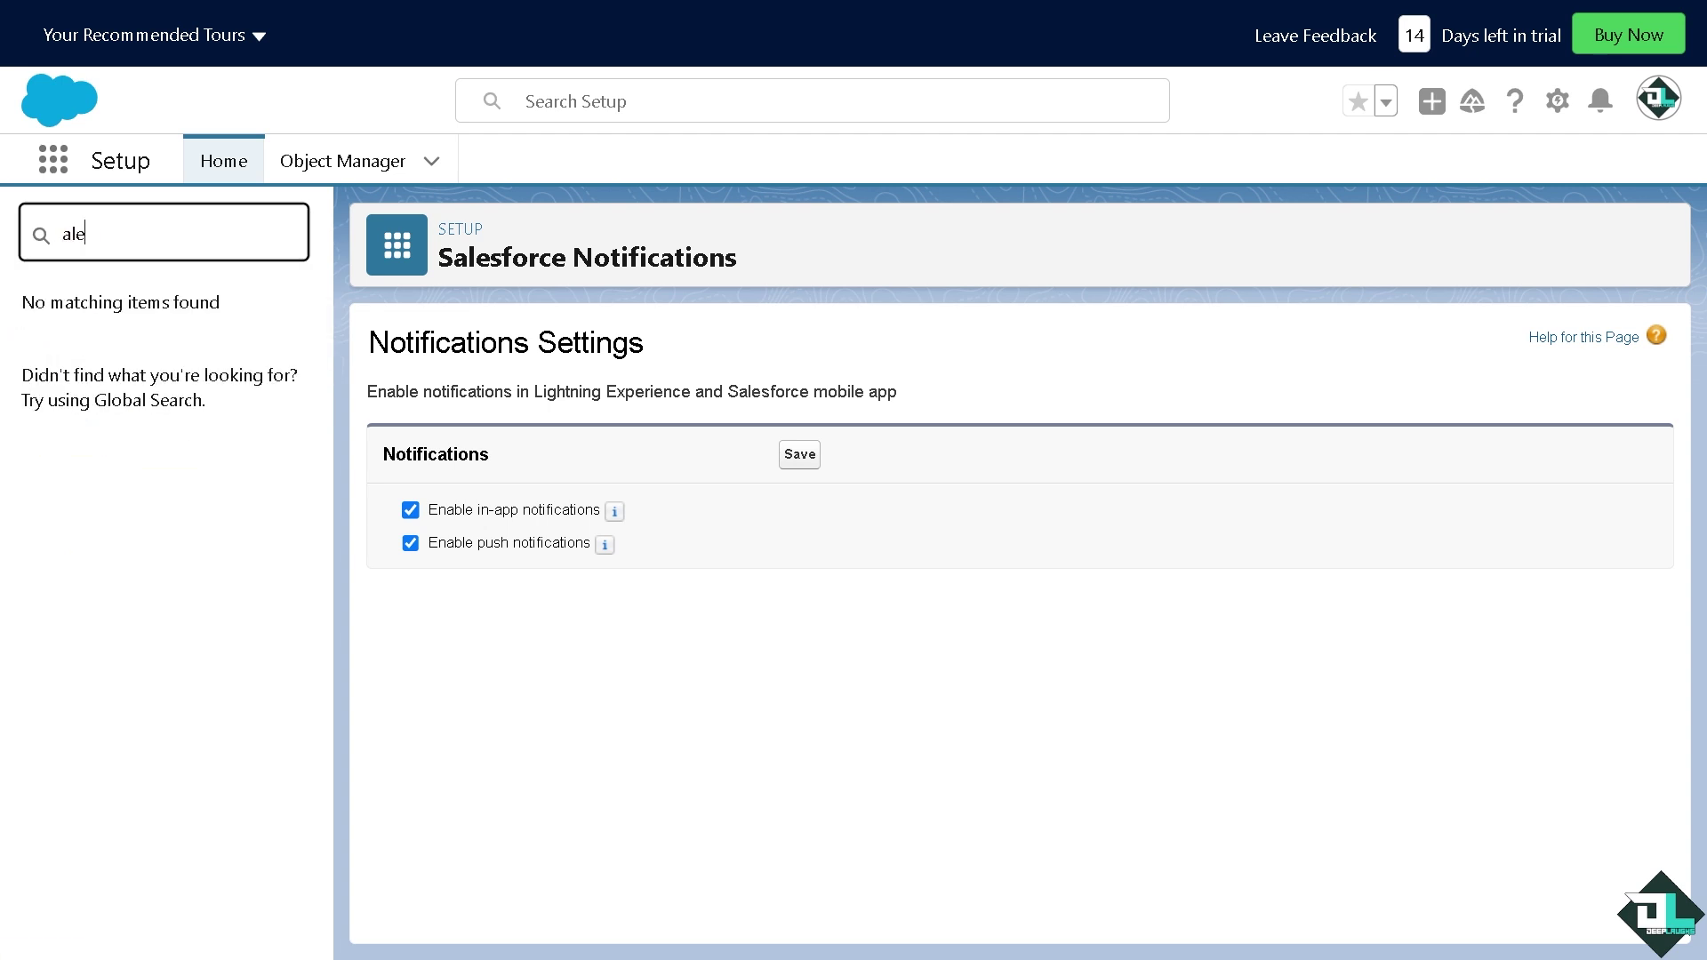
text(ert)
key(BackSpace)
key(BackSpace)
key(BackSpace)
text(rt)
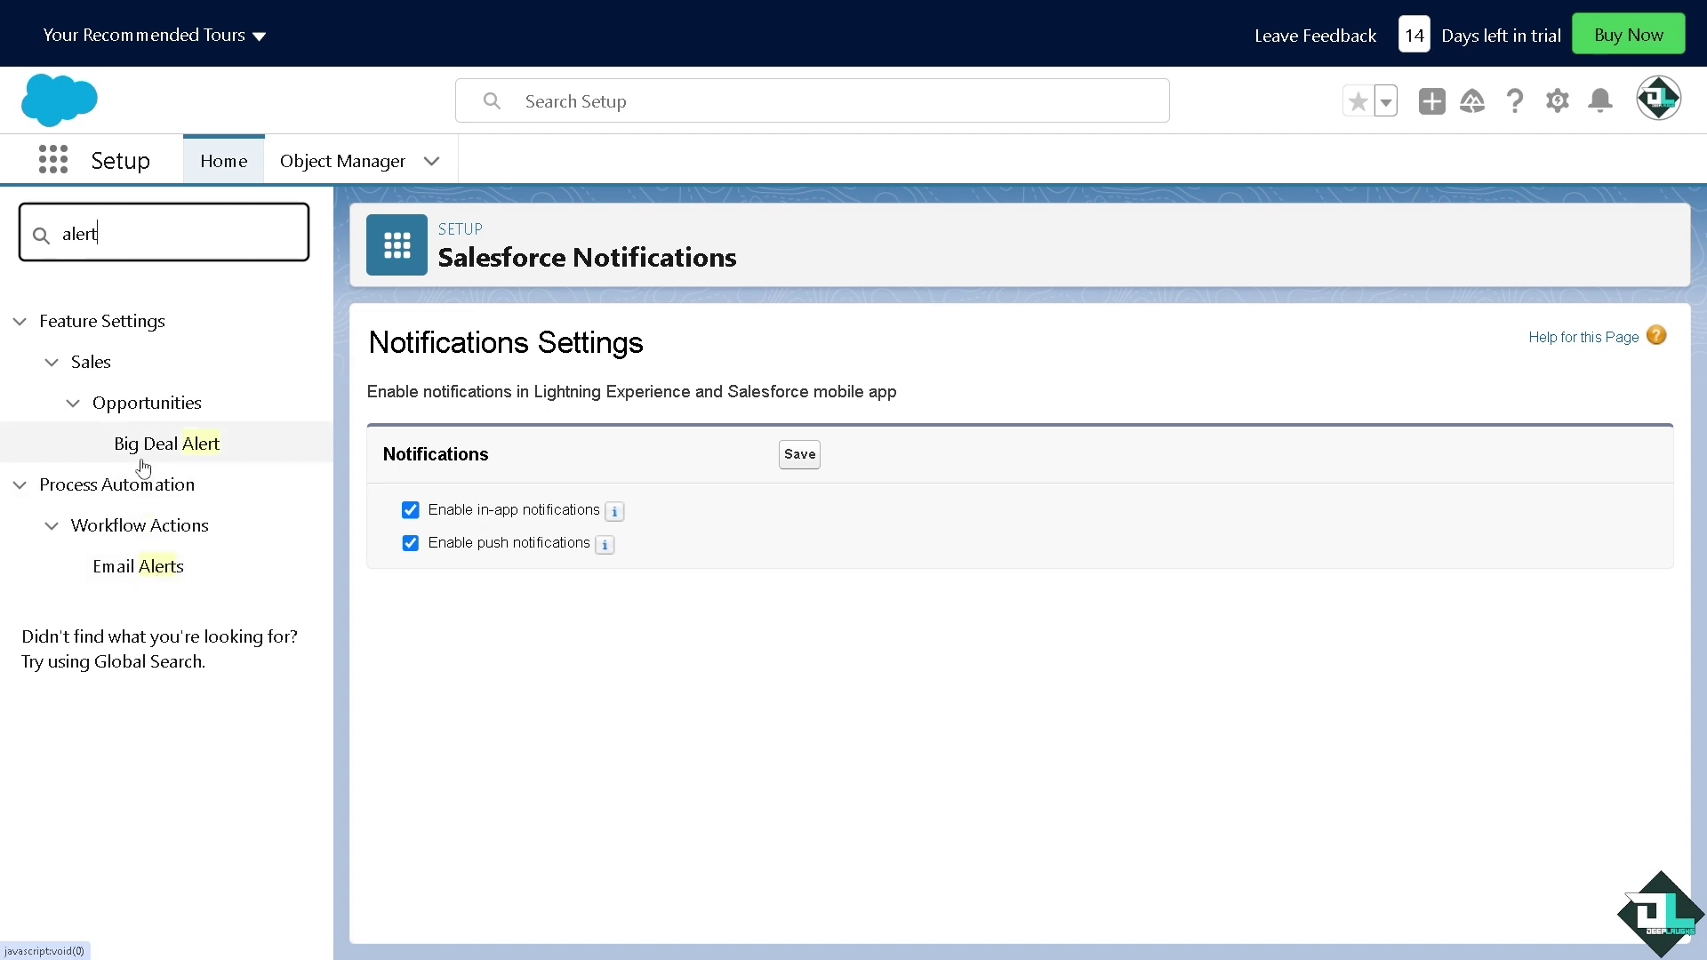
click(142, 447)
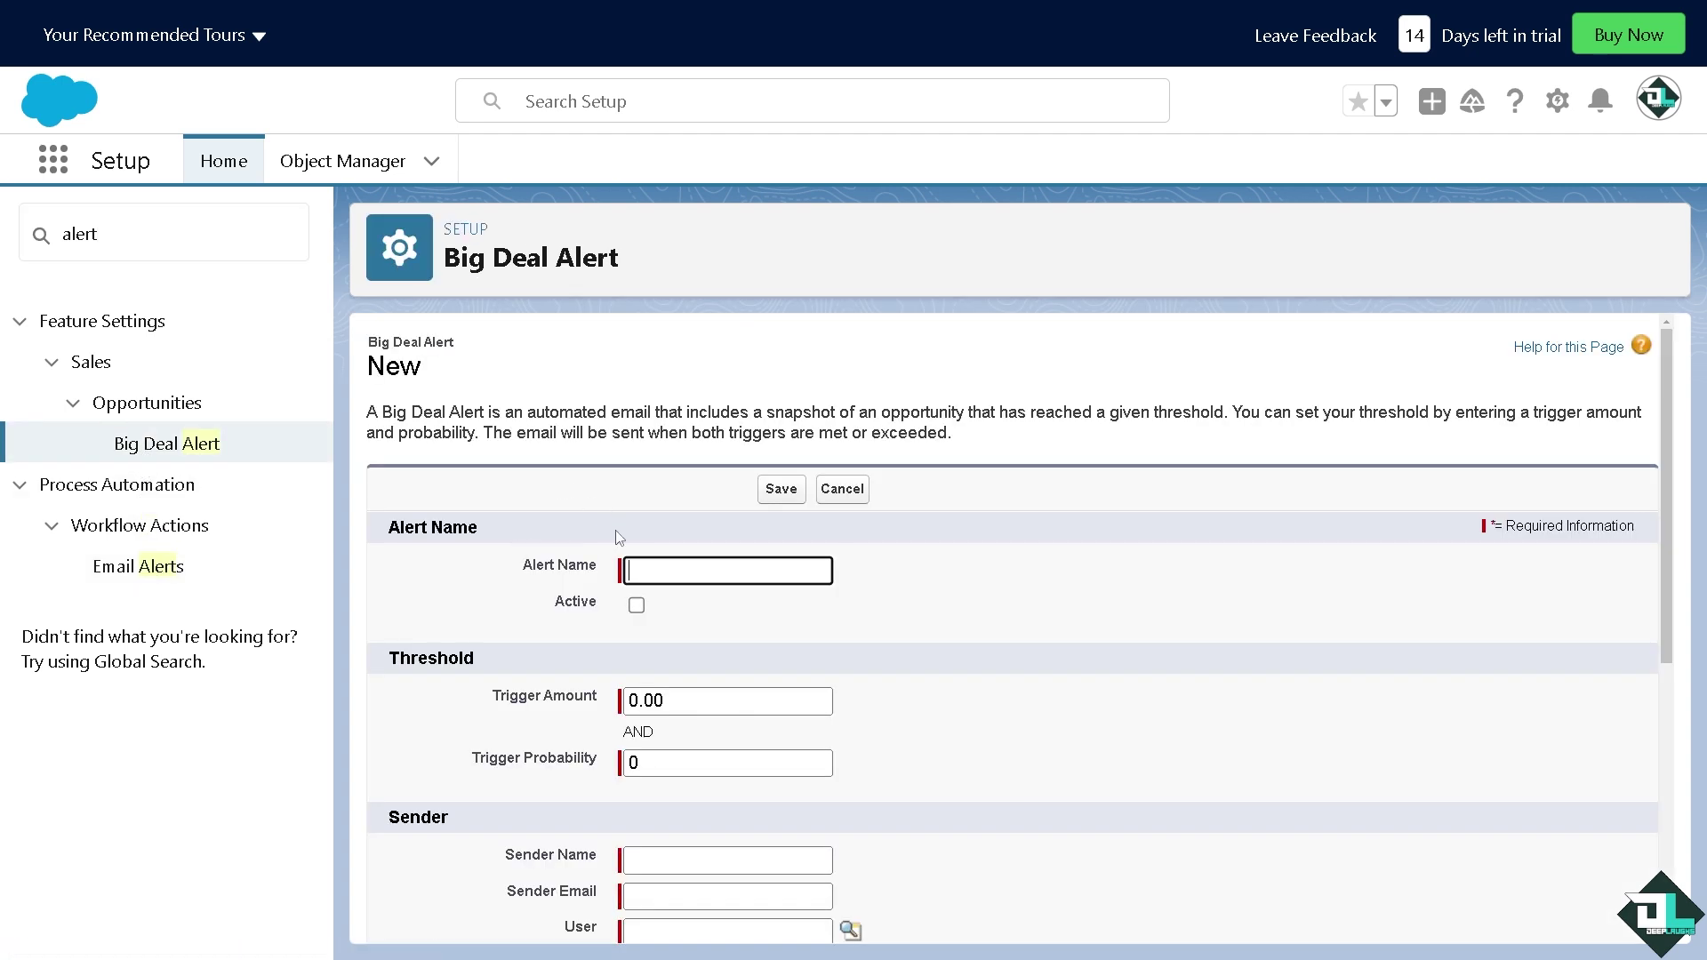
Go to the recipients' e-mail field on the Big Deal Alert form and attempt to save it
scroll(690, 555, down, 2)
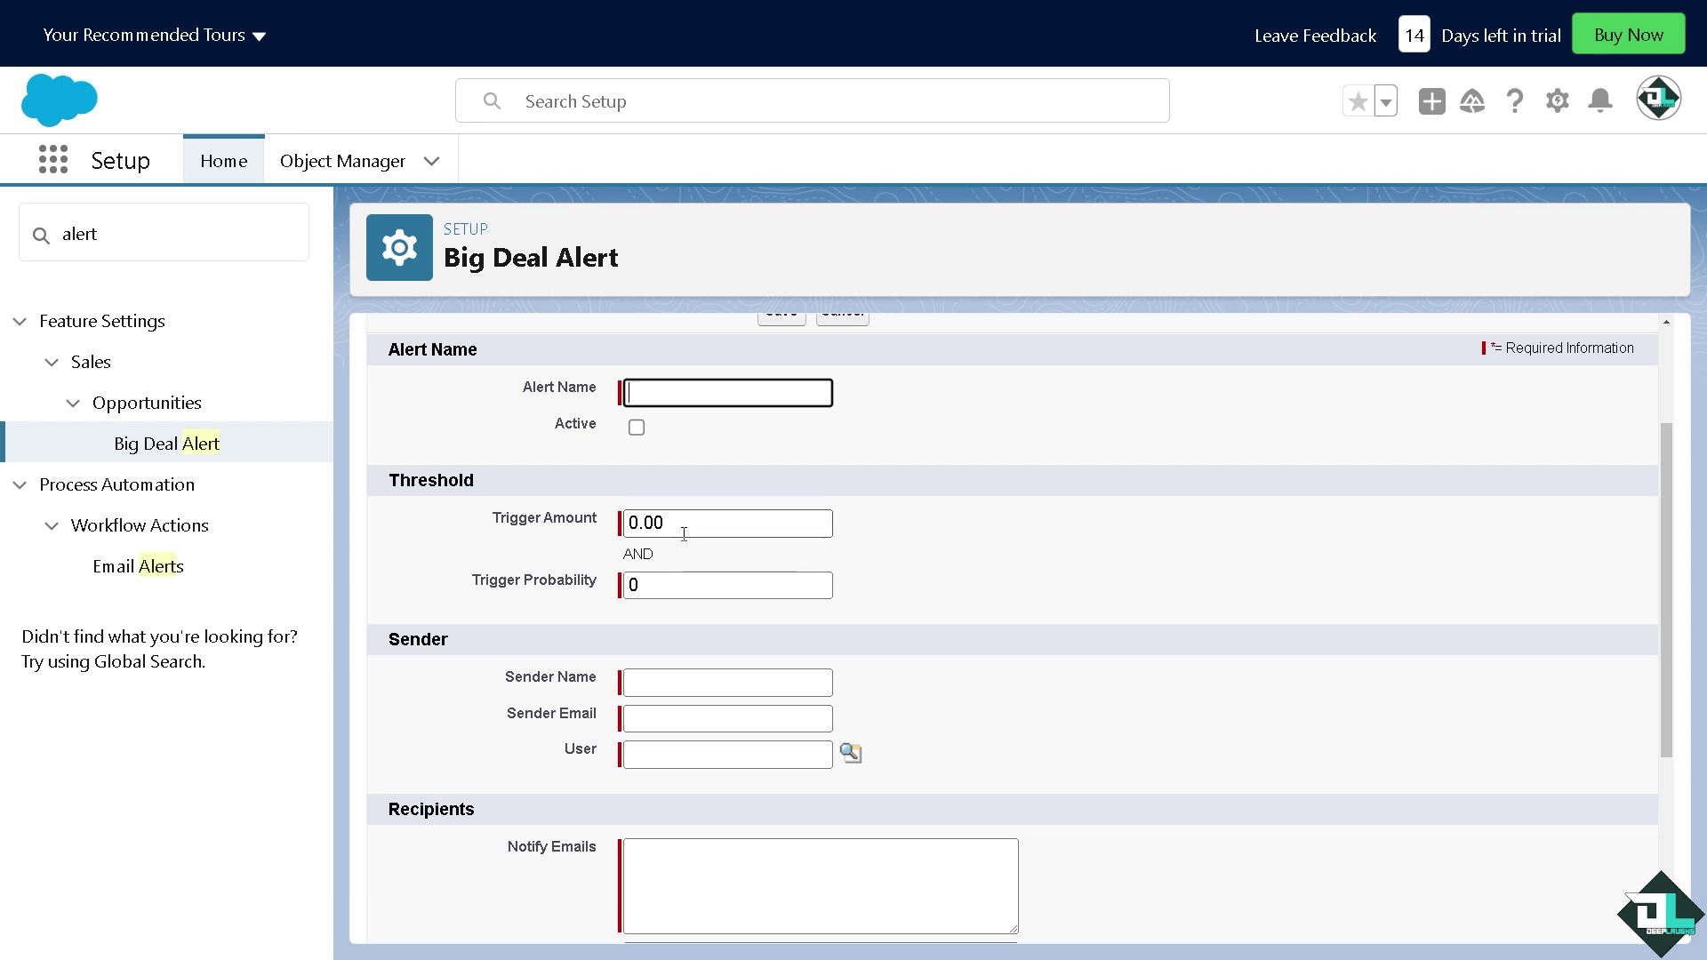
scroll(684, 538, down, 2)
scroll(647, 551, down, 2)
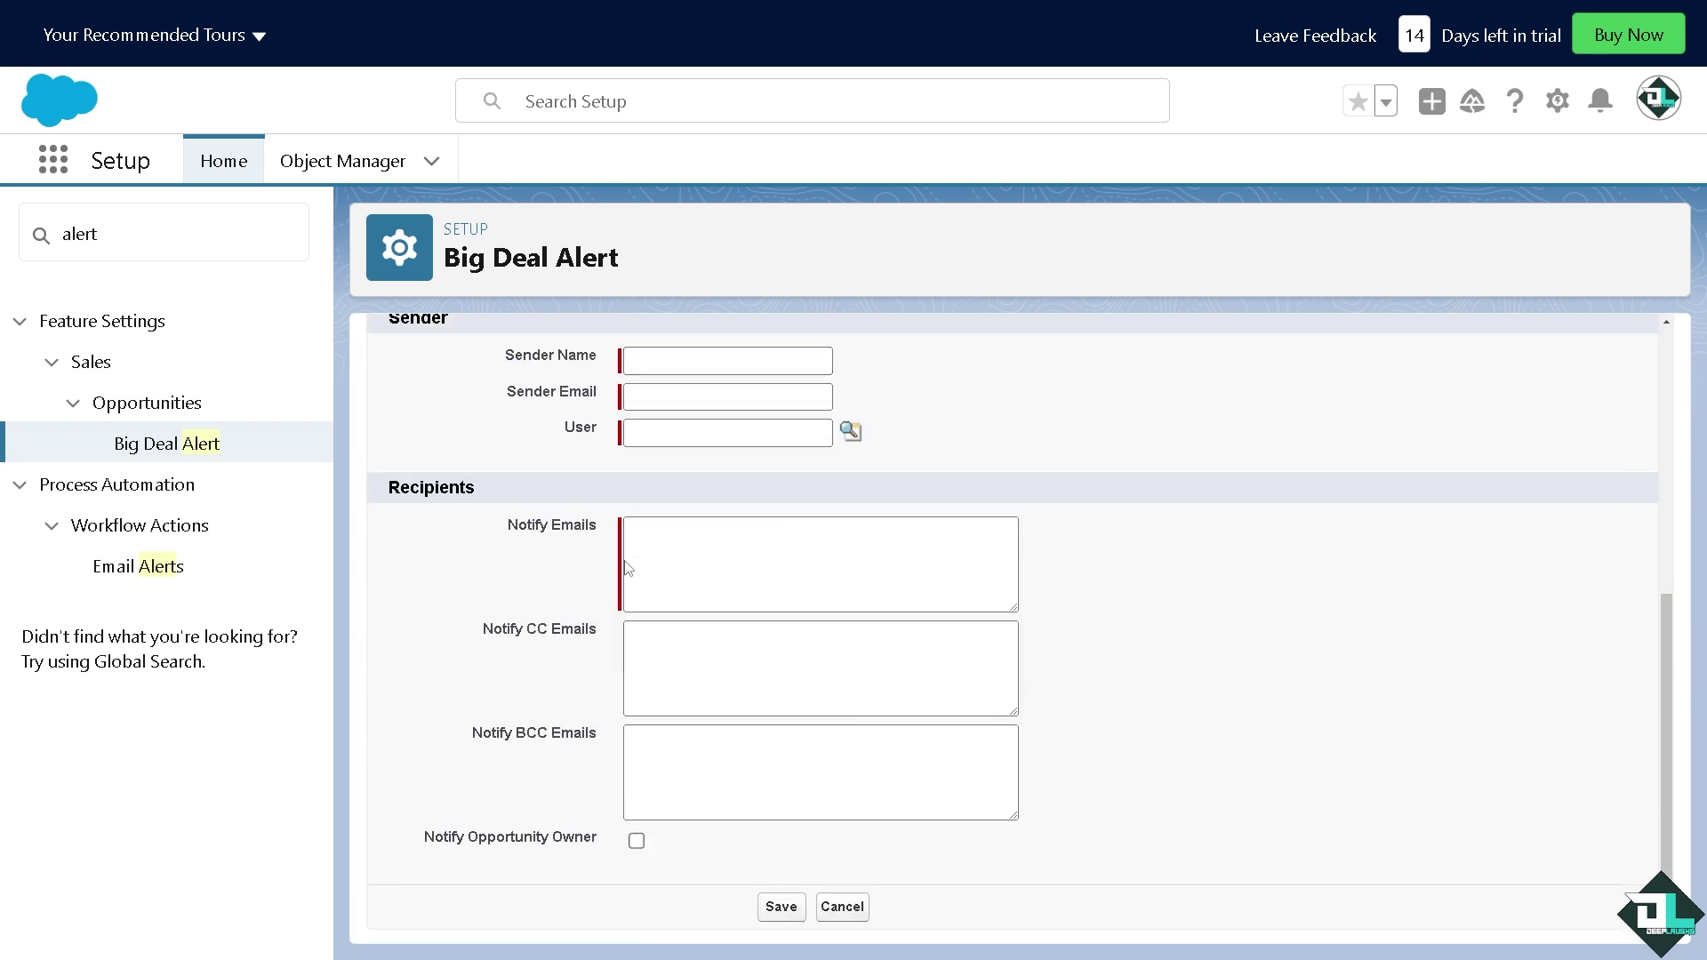
click(686, 548)
click(781, 906)
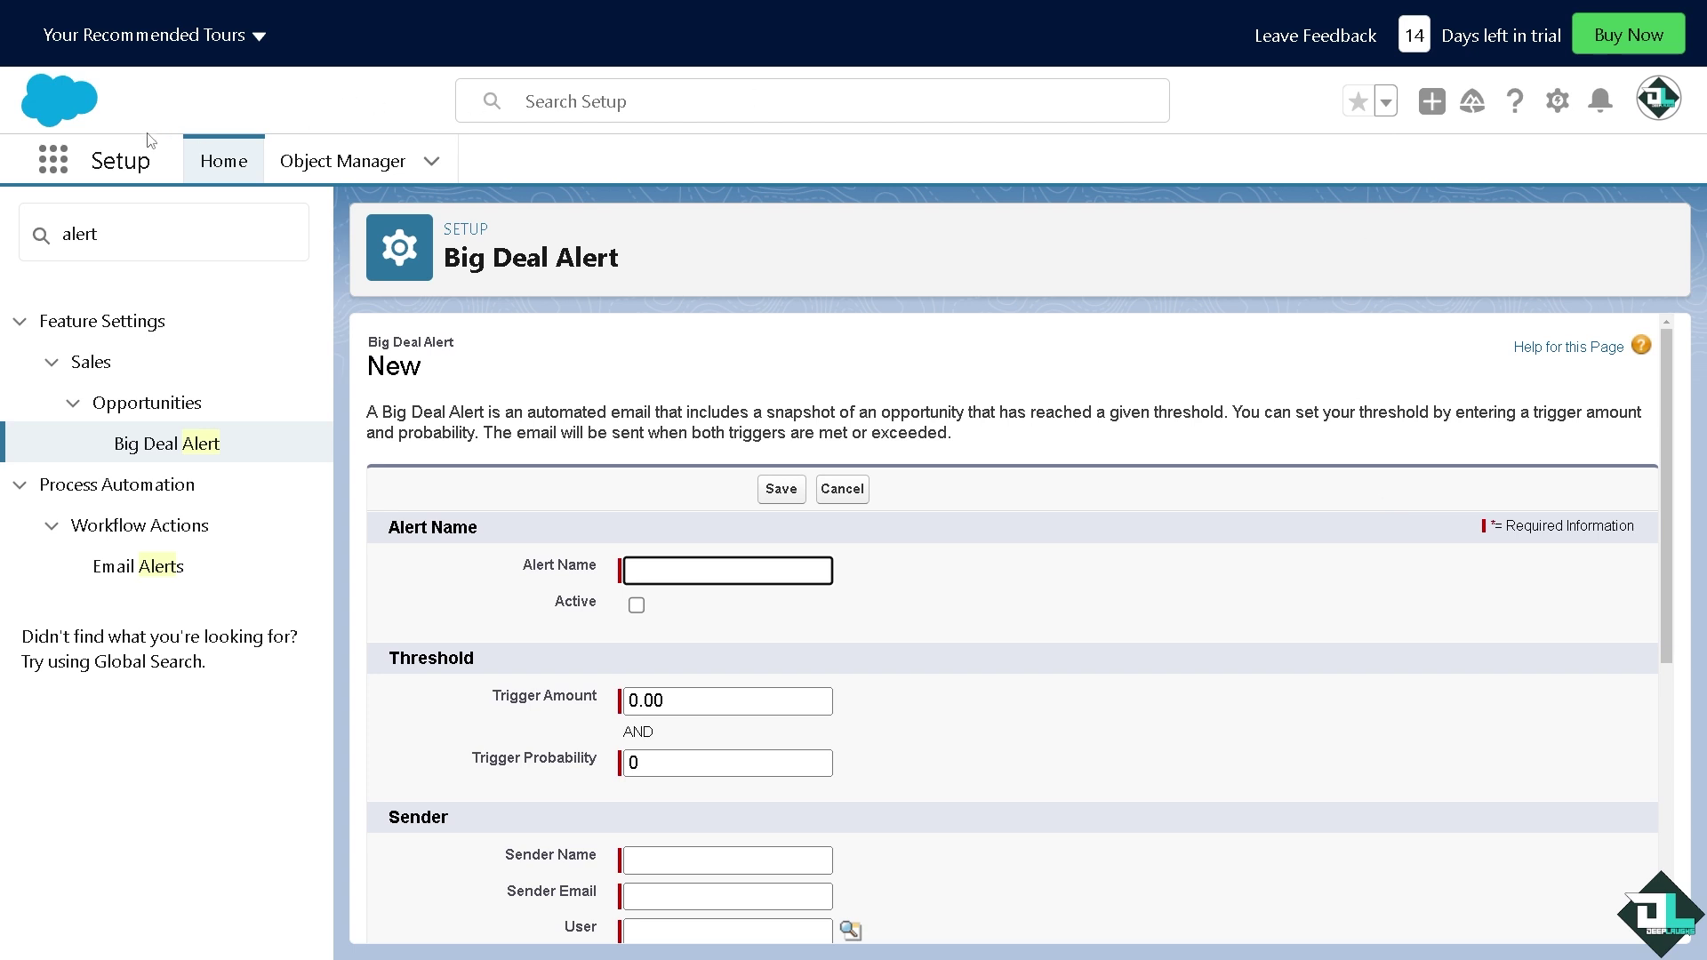
From the notifications bell list, open the Deliver Accurate Reporting guidance showing 0 of 2 steps
click(1600, 105)
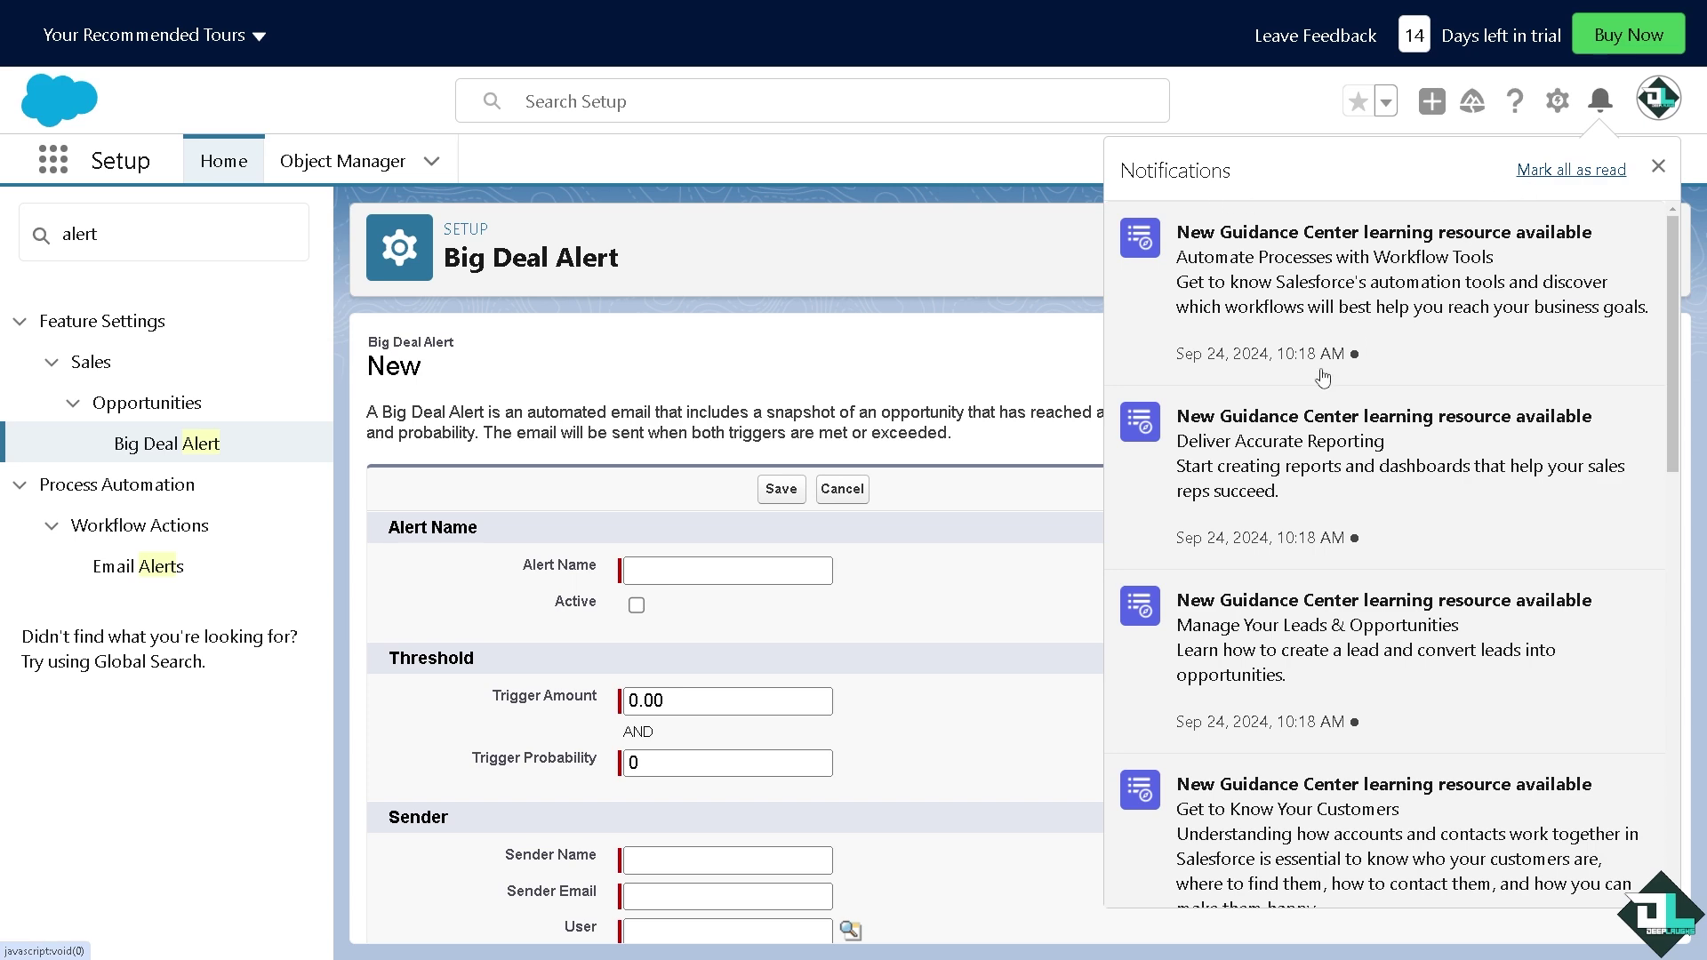
scroll(1322, 381, down, 4)
scroll(1322, 382, up, 3)
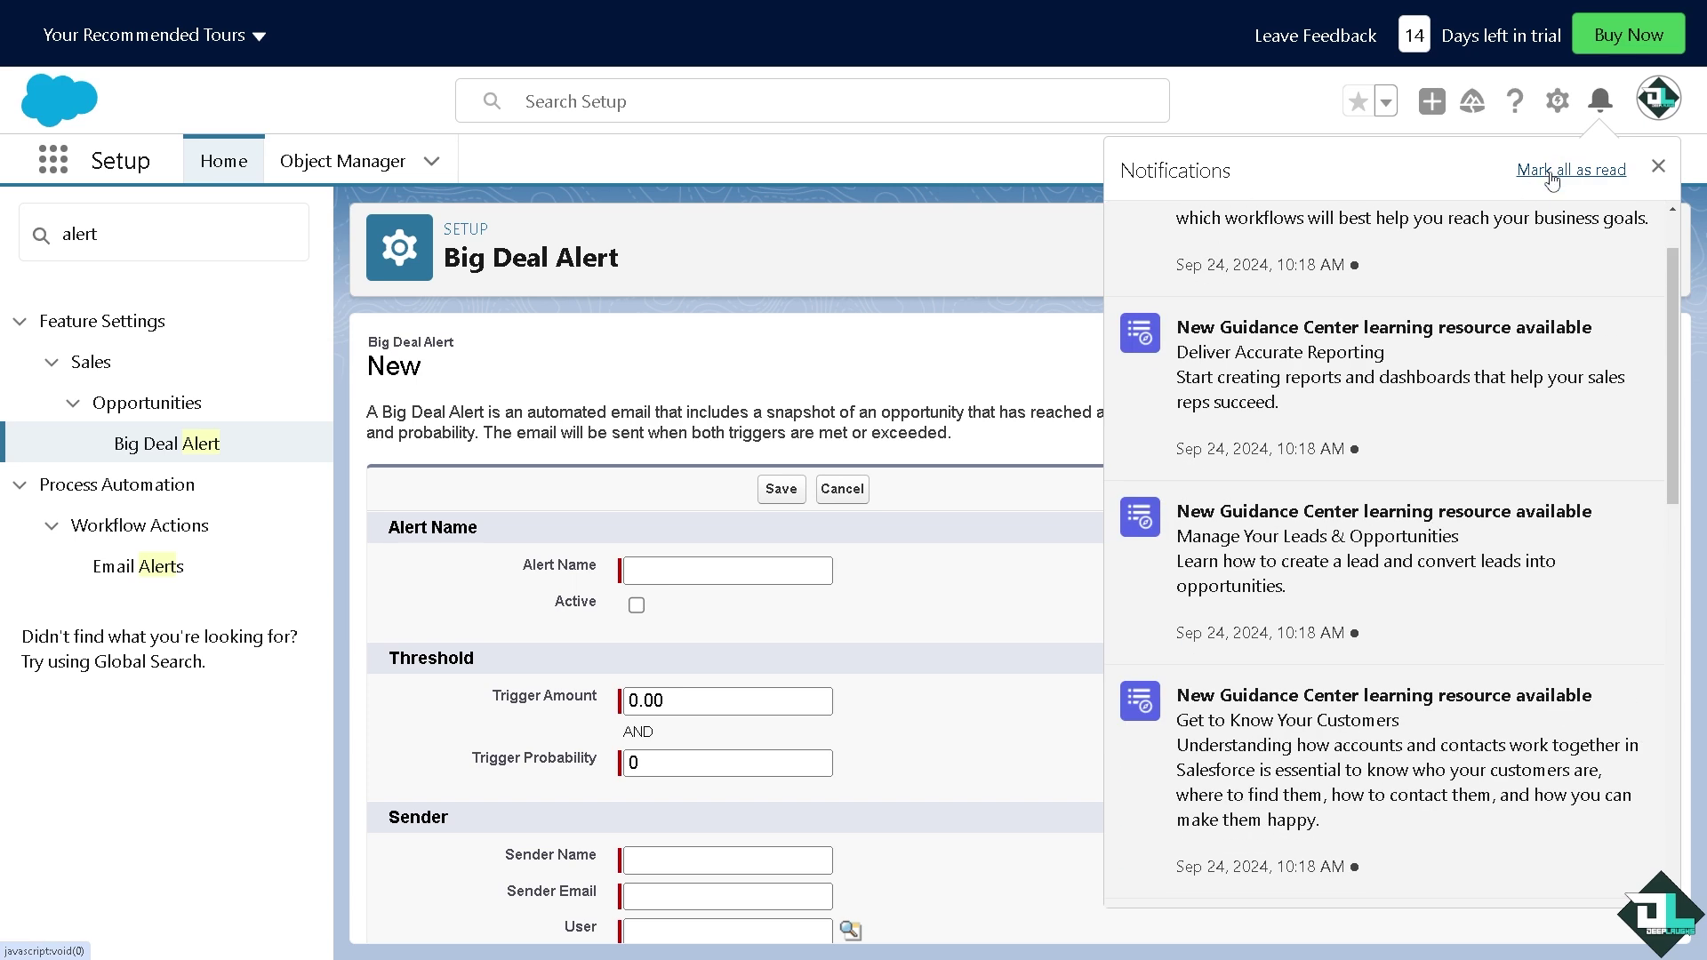
scroll(1485, 324, down, 2)
scroll(1217, 430, up, 4)
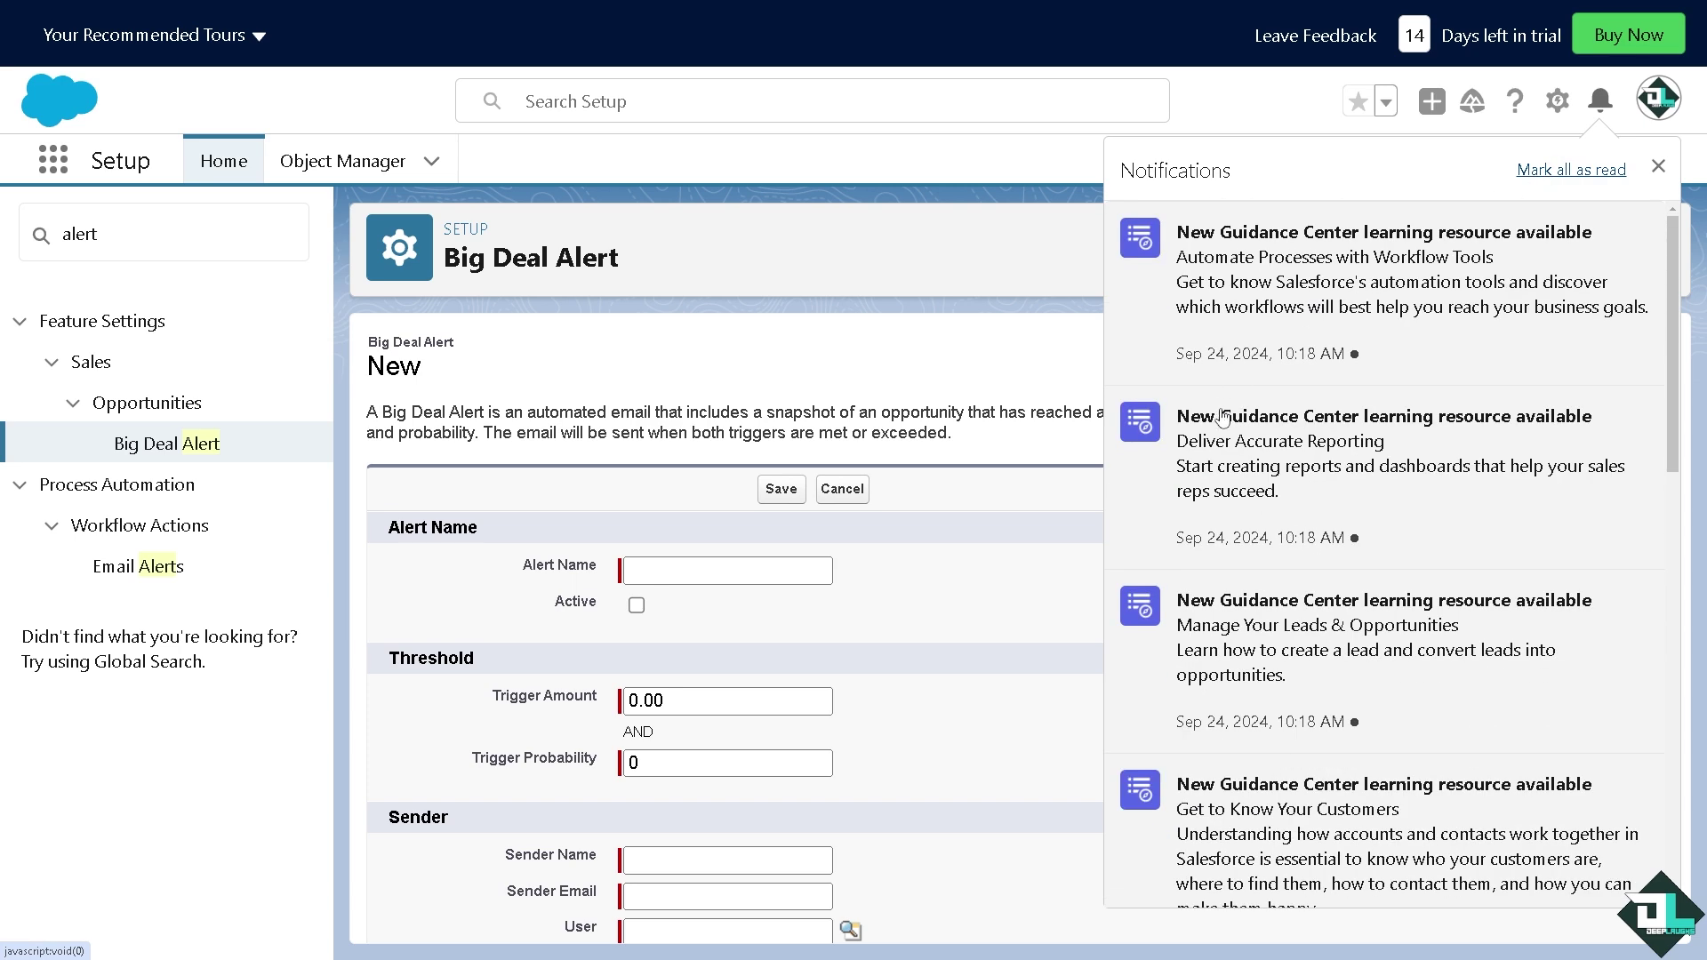
click(1217, 430)
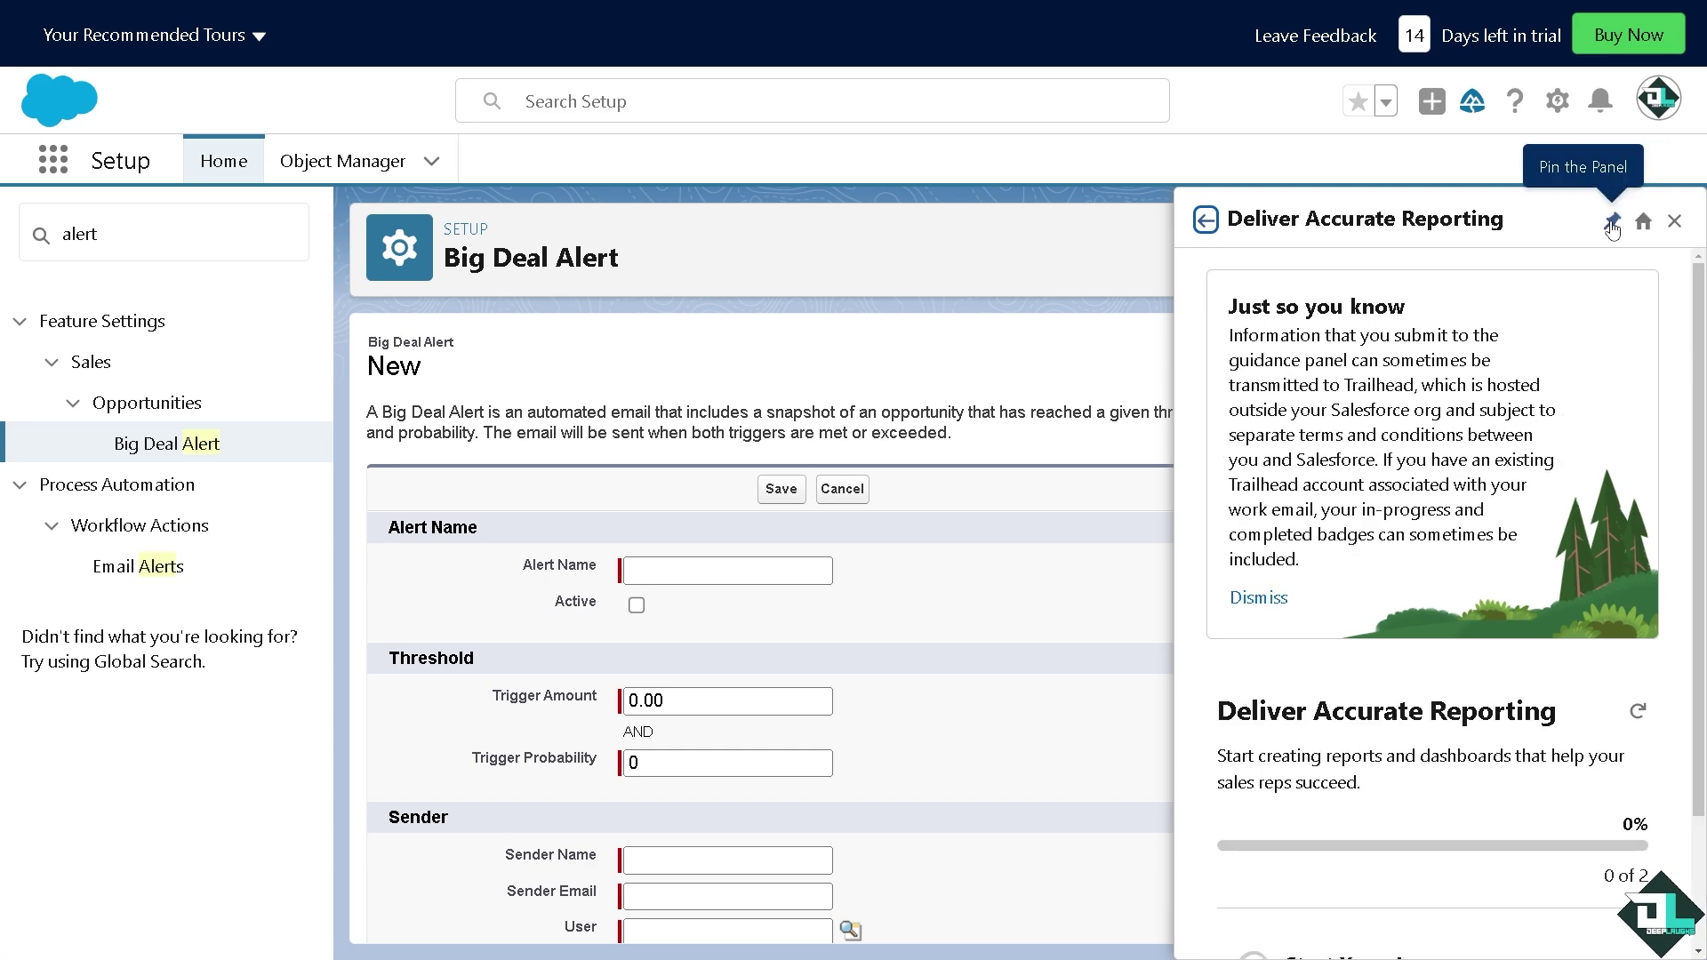
scroll(1520, 442, down, 2)
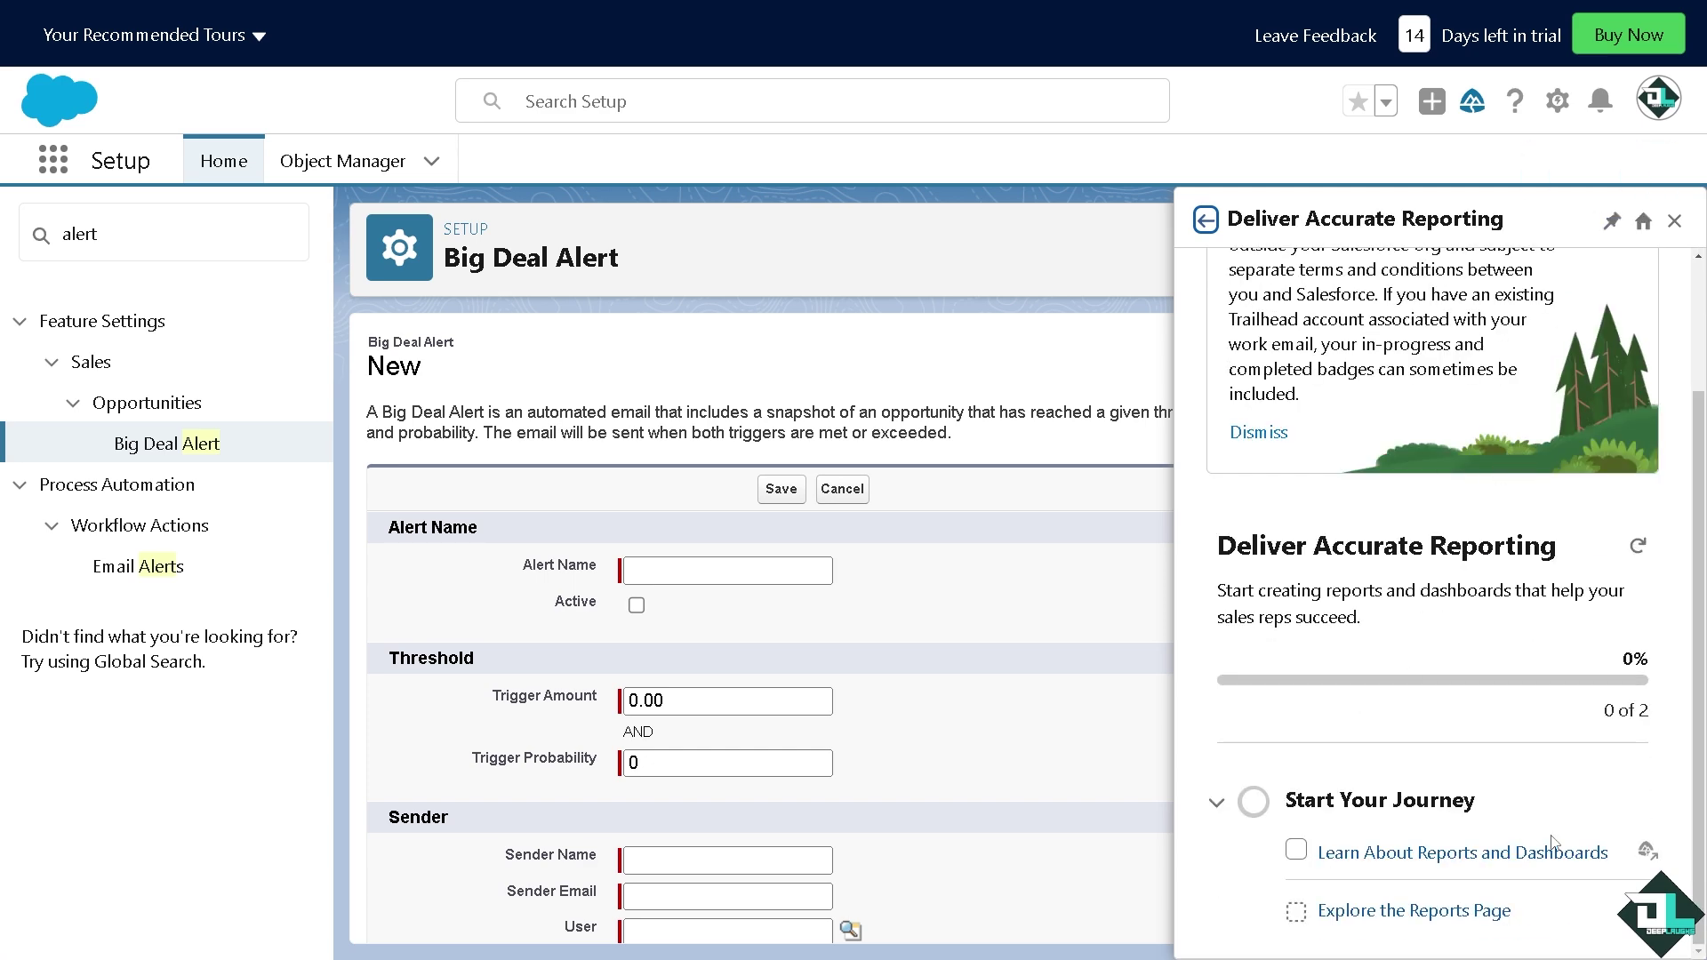